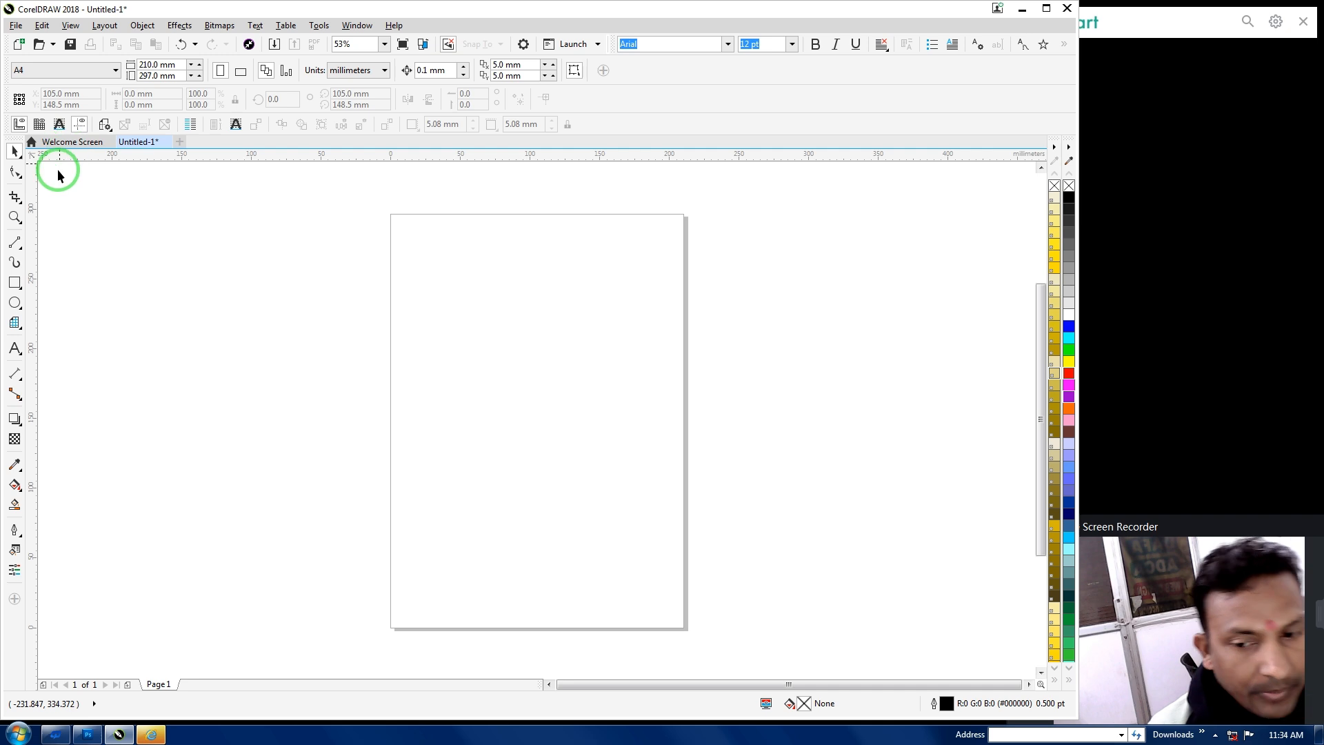
Activate the Artistic Media tool and undock the Property Bar so it floats over the drawing area
{"action": "left_click", "coordinate": [13, 263]}
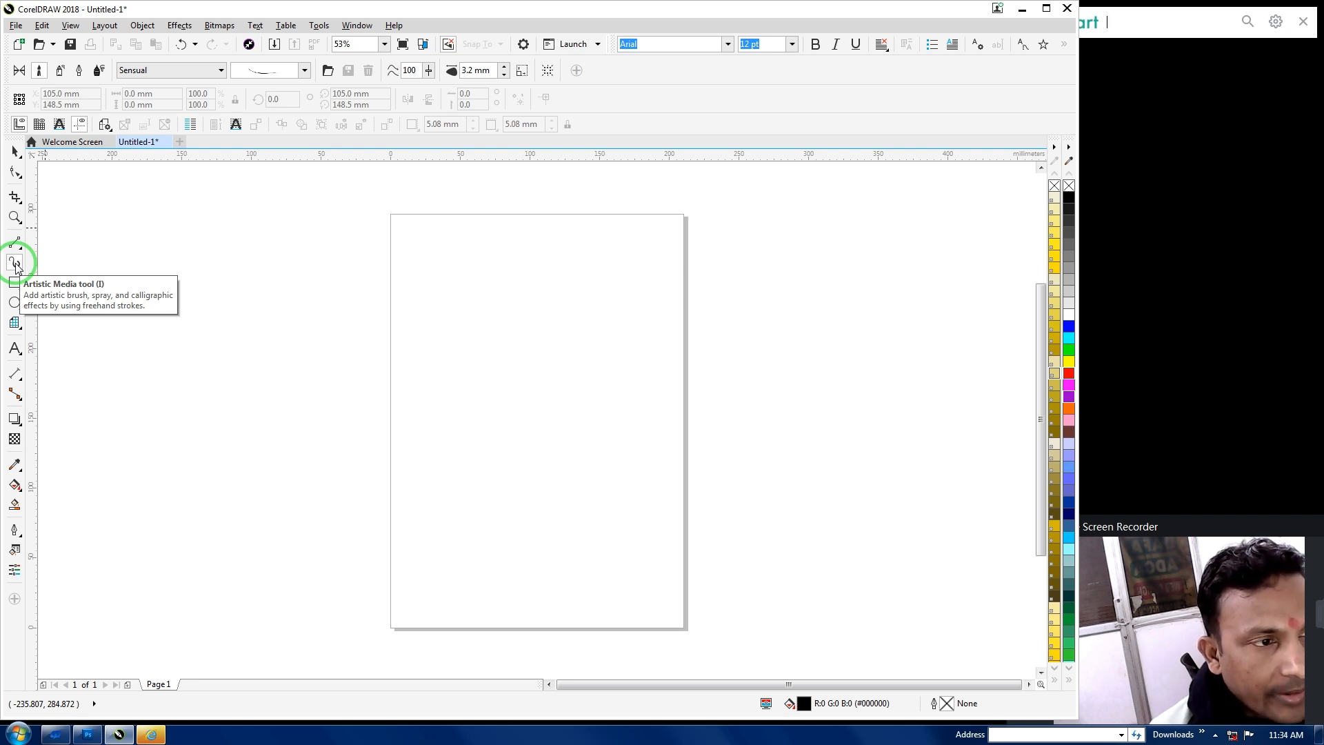
{"action": "left_click", "coordinate": [15, 264]}
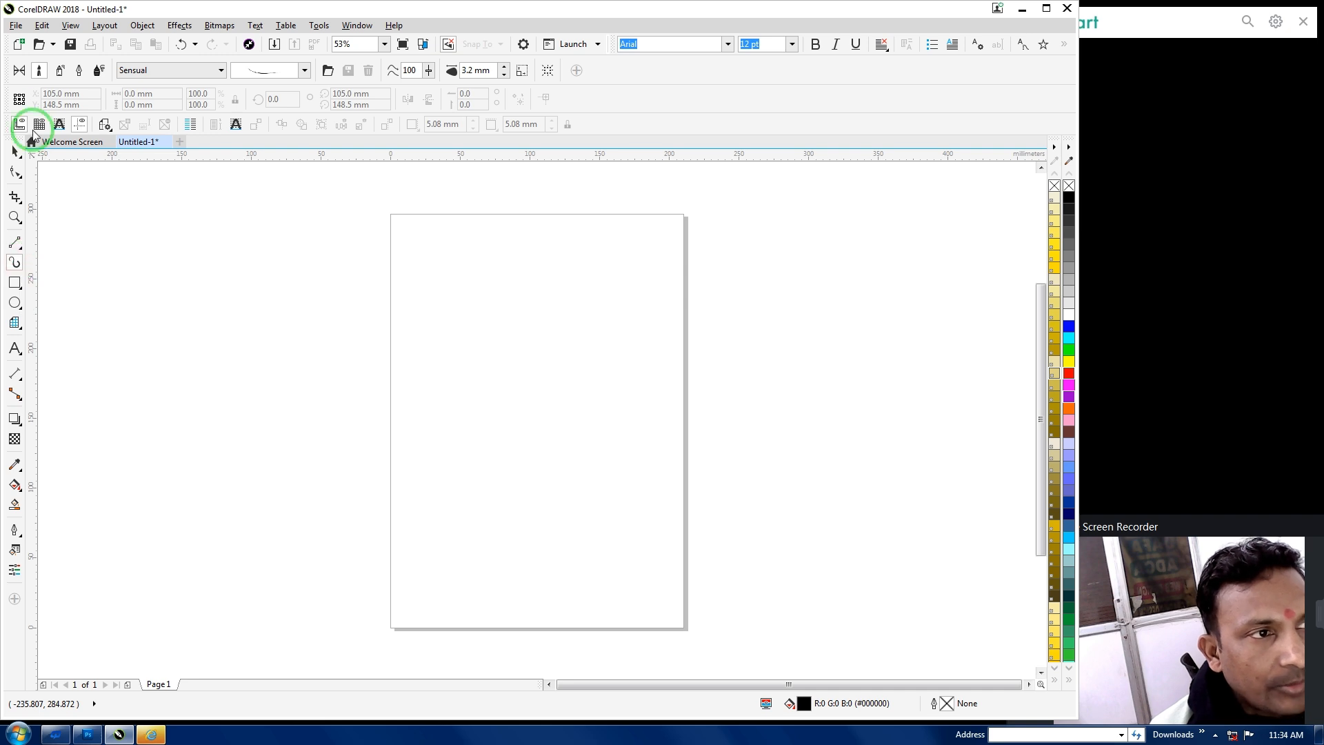
{"action": "left_click", "coordinate": [97, 227]}
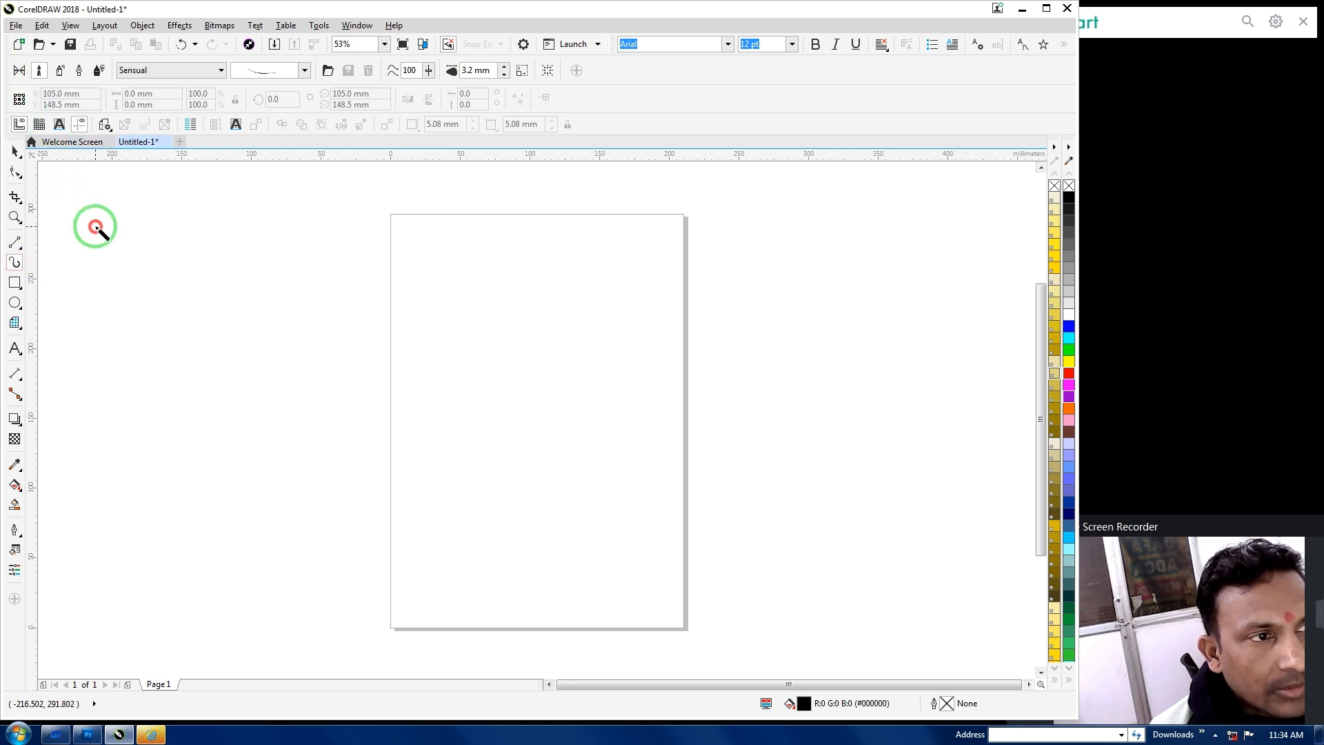
{"action": "mouse_move", "coordinate": [6, 70]}
{"action": "left_mouse_down"}
{"action": "mouse_move", "coordinate": [97, 109]}
{"action": "mouse_move", "coordinate": [94, 195]}
{"action": "mouse_move", "coordinate": [65, 215]}
{"action": "left_mouse_up"}
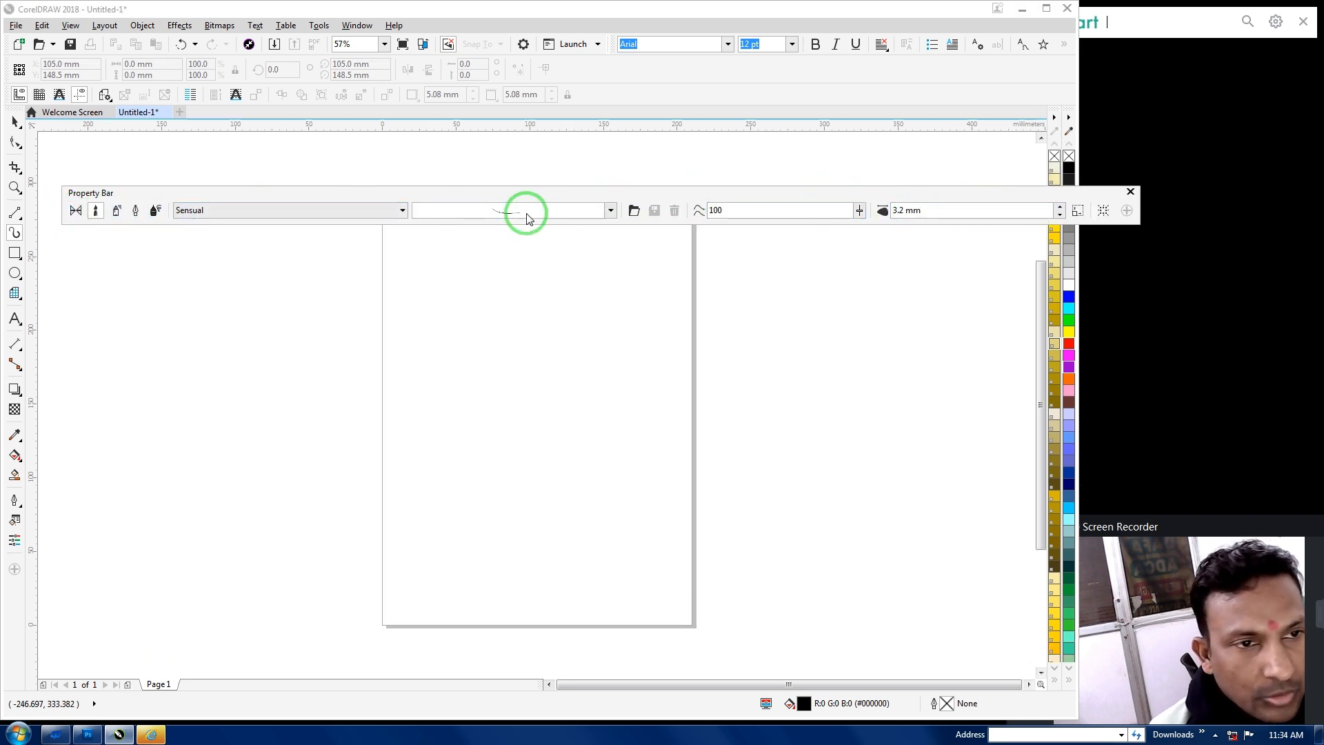
Draw a circle about 168 mm wide on the page and apply a thin multi-line brush stroke from the Sensual category
{"action": "left_click", "coordinate": [14, 274]}
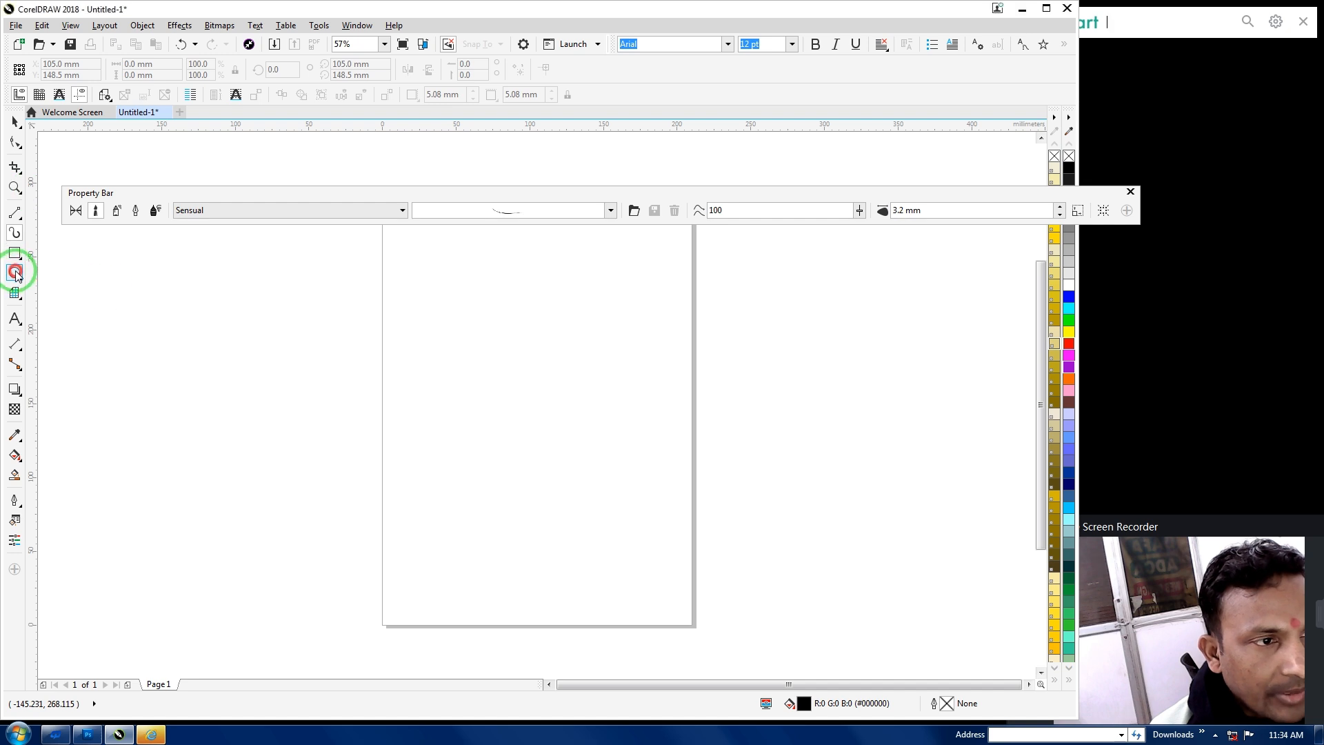
{"action": "mouse_move", "coordinate": [393, 270]}
{"action": "left_mouse_down"}
{"action": "mouse_move", "coordinate": [563, 384]}
{"action": "mouse_move", "coordinate": [644, 518]}
{"action": "left_mouse_up"}
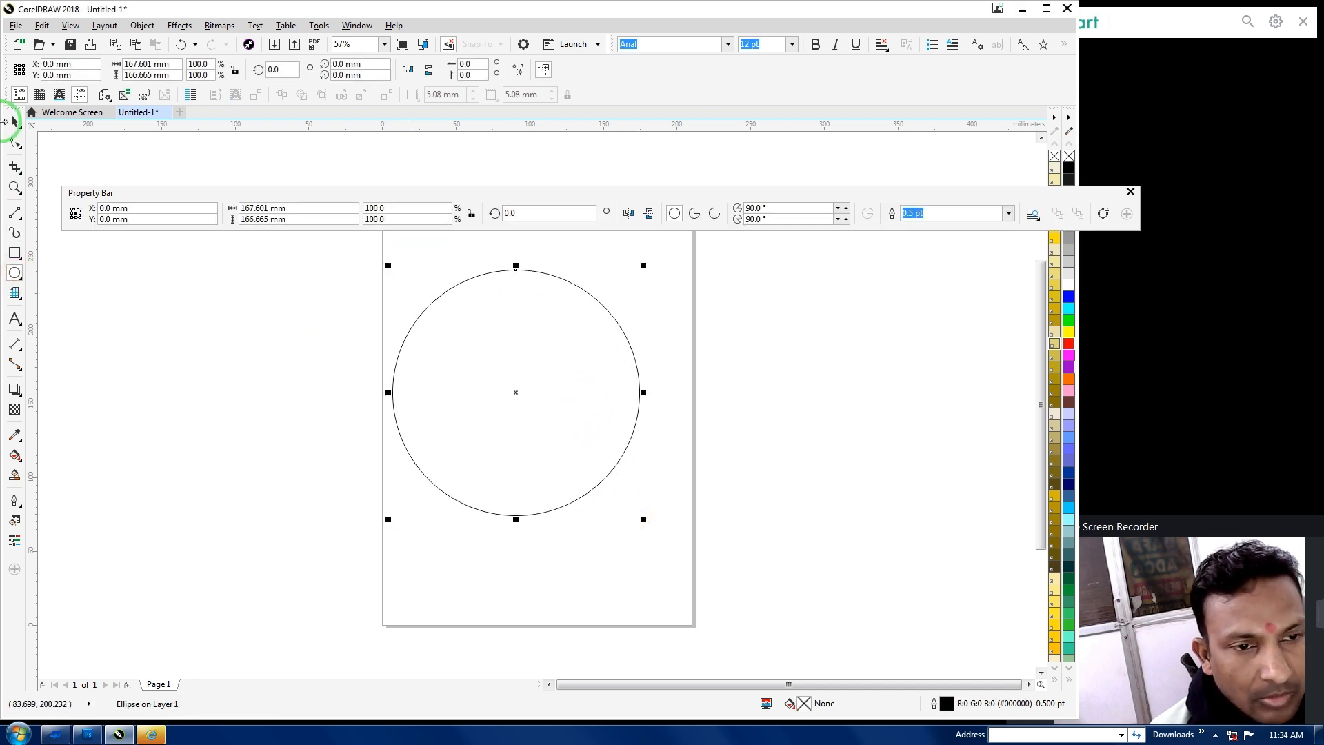
{"action": "left_click", "coordinate": [14, 233]}
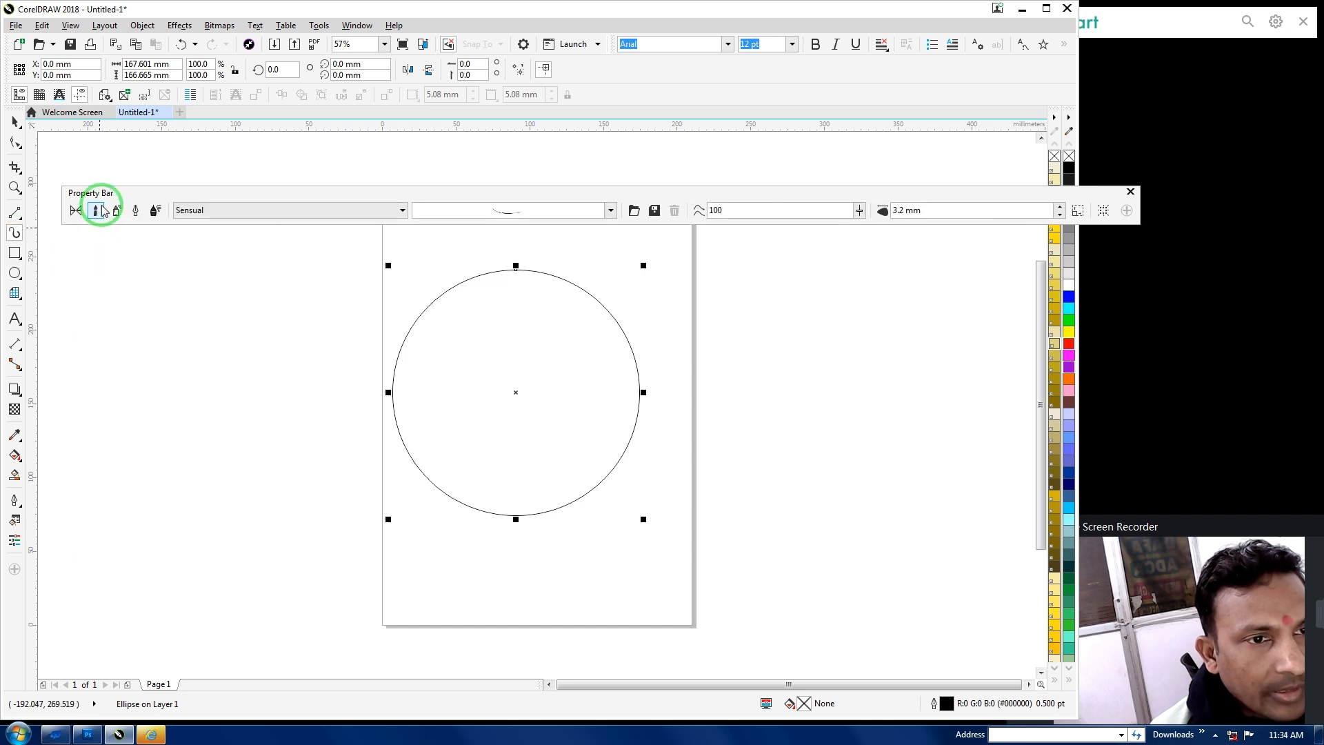
{"action": "left_click", "coordinate": [610, 211]}
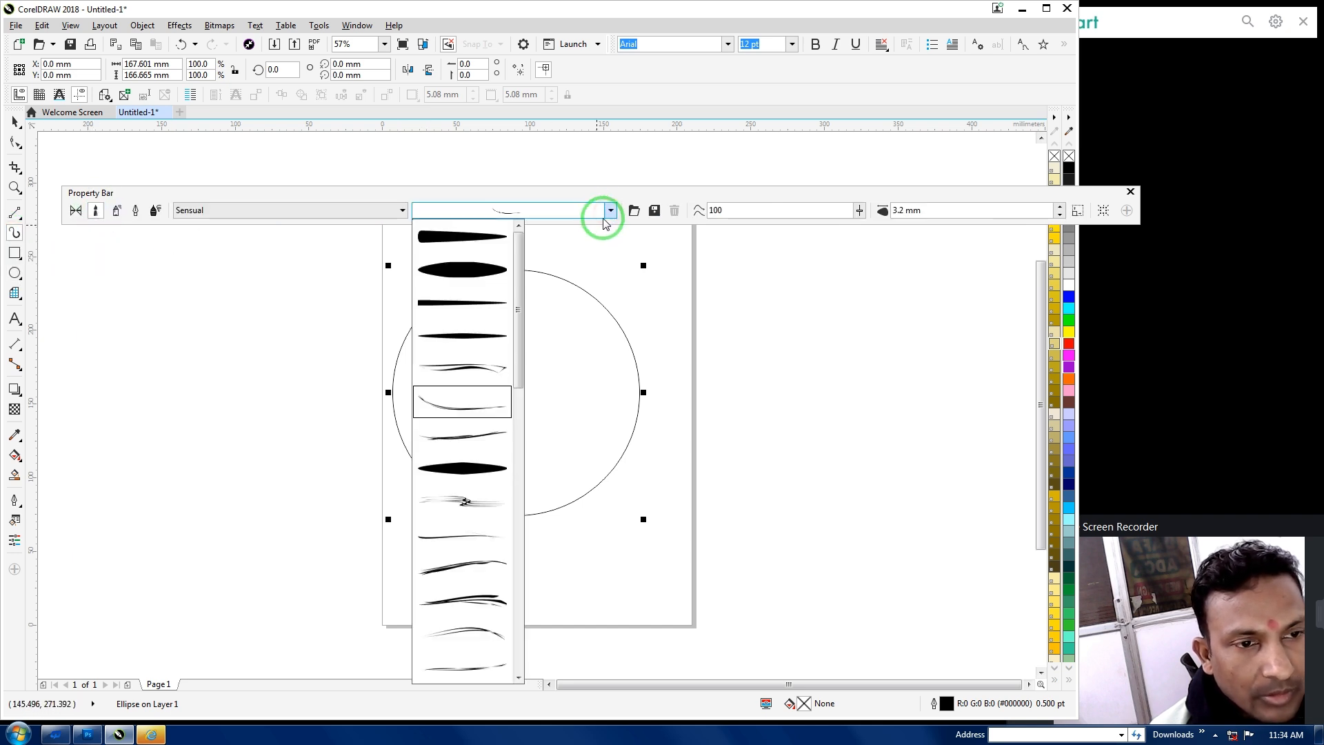
{"action": "left_click", "coordinate": [467, 366]}
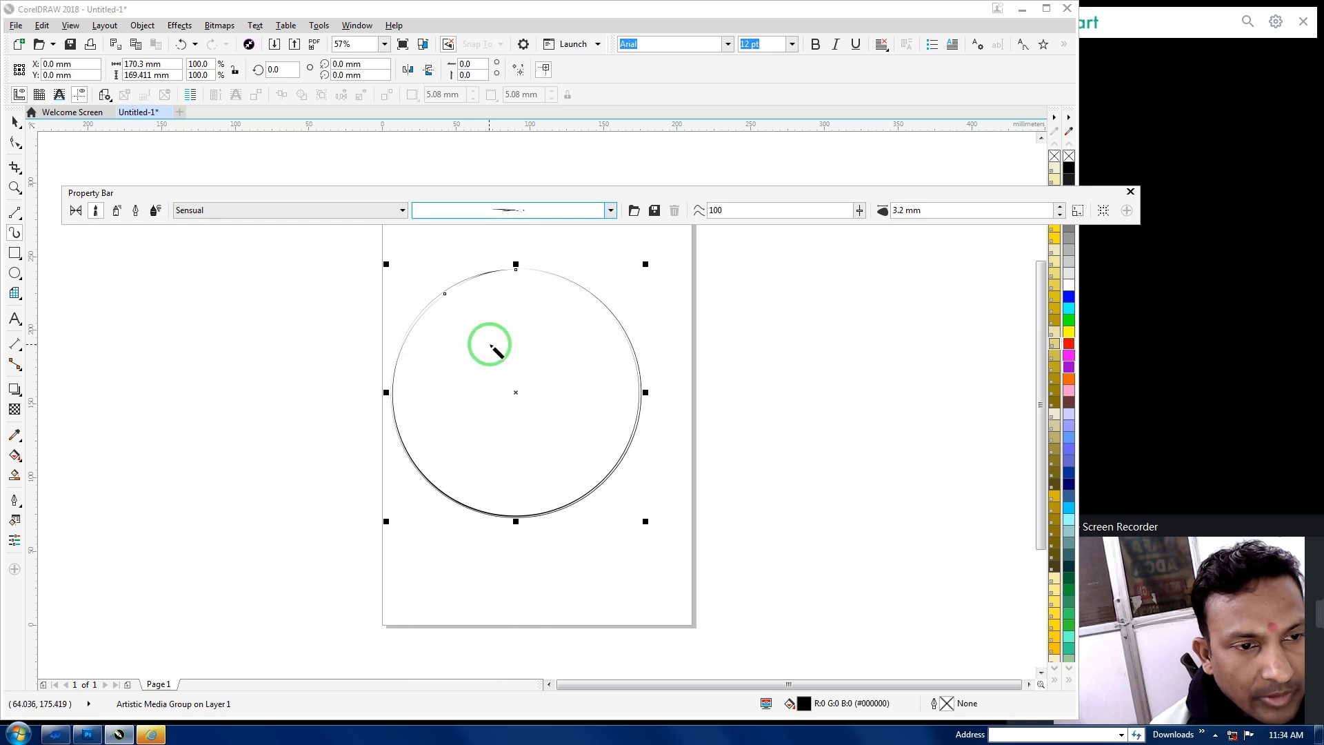
Switch the circle to a bolder rough multi-line Sensual brush stroke and colour it red
{"action": "left_click", "coordinate": [611, 210]}
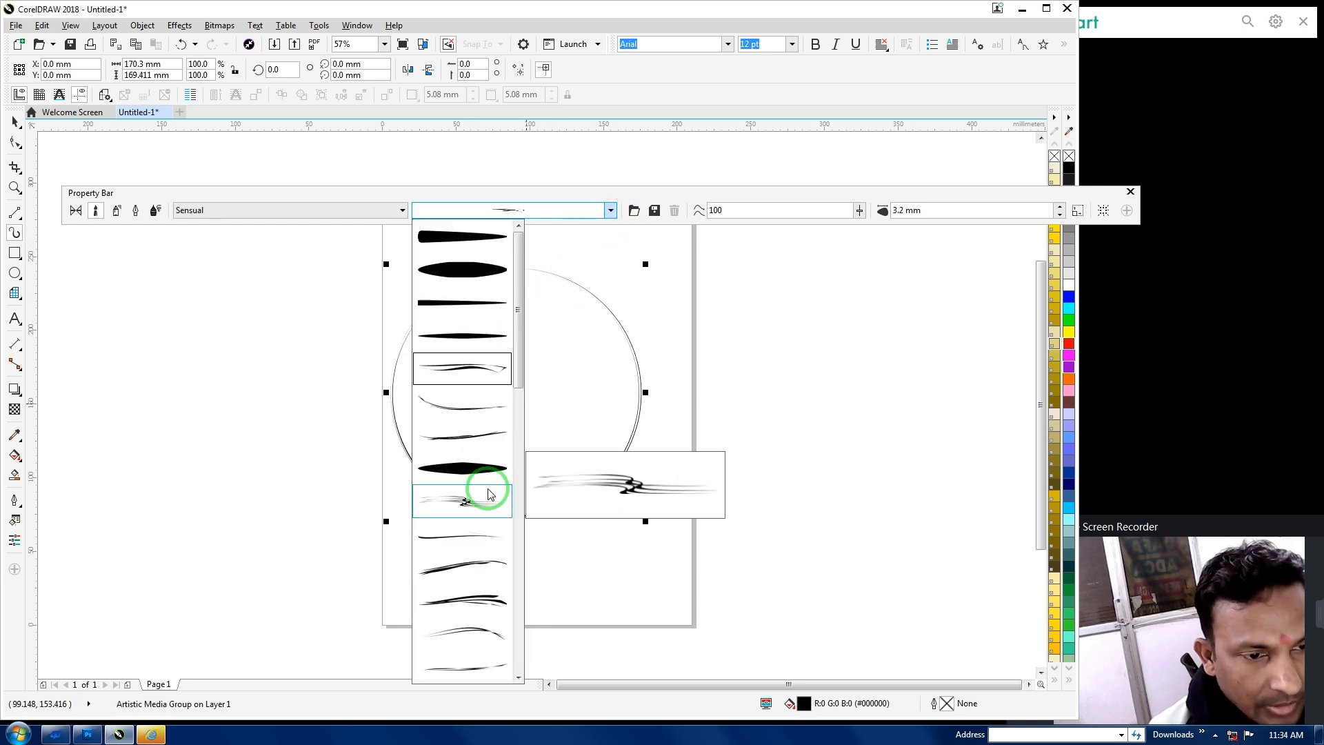
{"action": "left_click", "coordinate": [496, 597]}
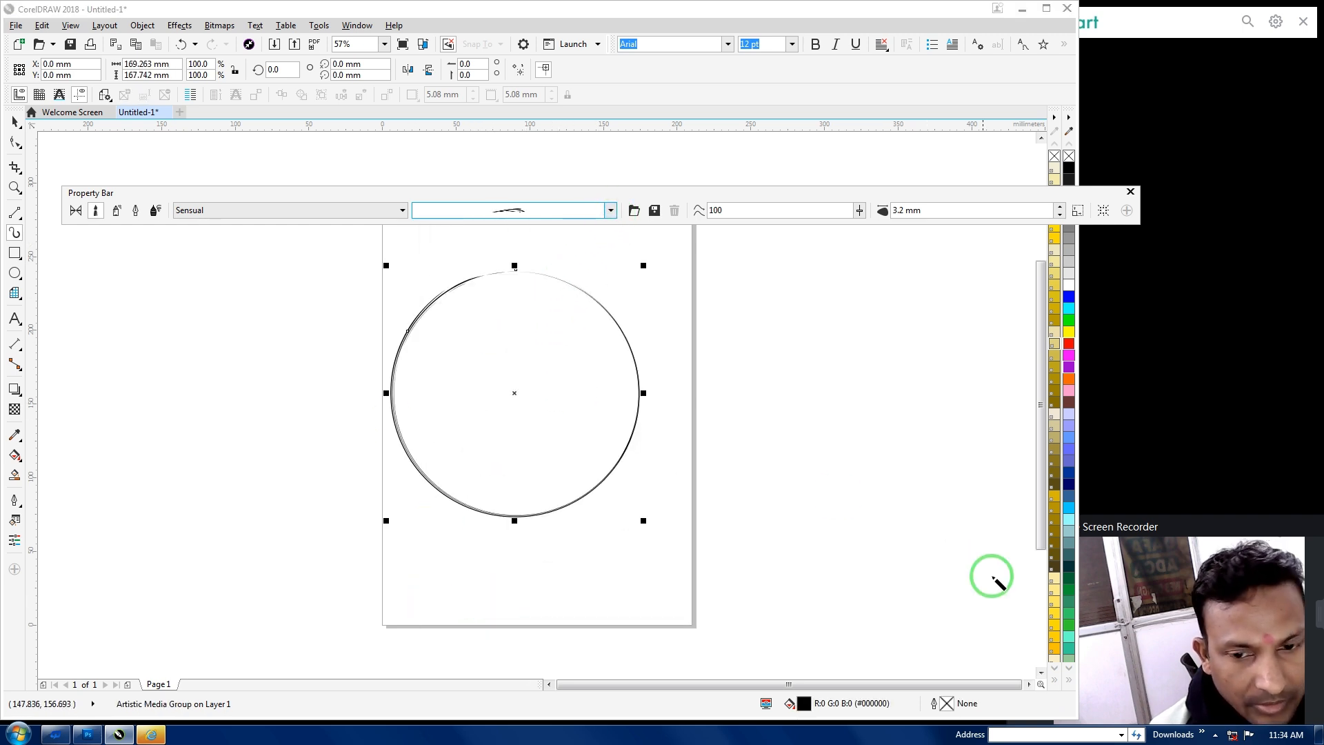
{"action": "left_click", "coordinate": [1065, 511]}
{"action": "left_click", "coordinate": [1068, 345]}
Try the thick oval brush stroke and the broken double brush stroke on the red circle
{"action": "left_click", "coordinate": [611, 210]}
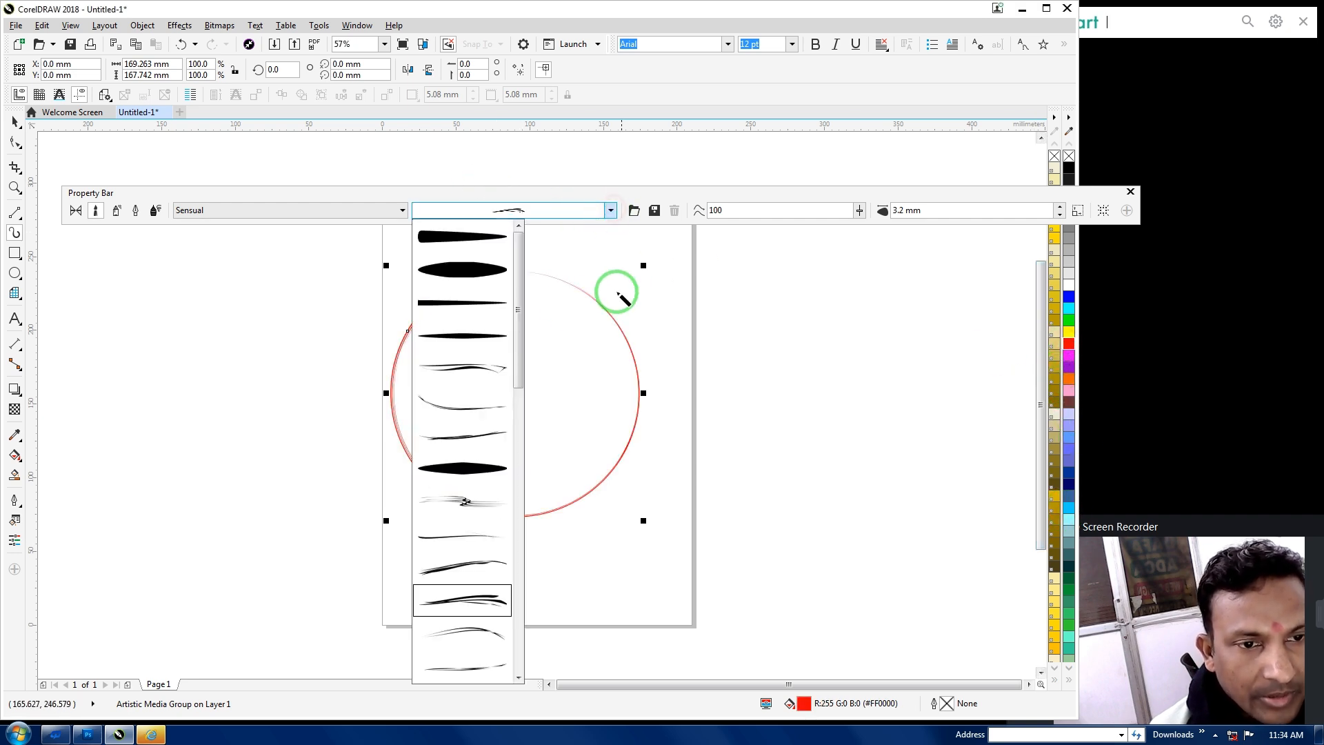
{"action": "left_click", "coordinate": [463, 270]}
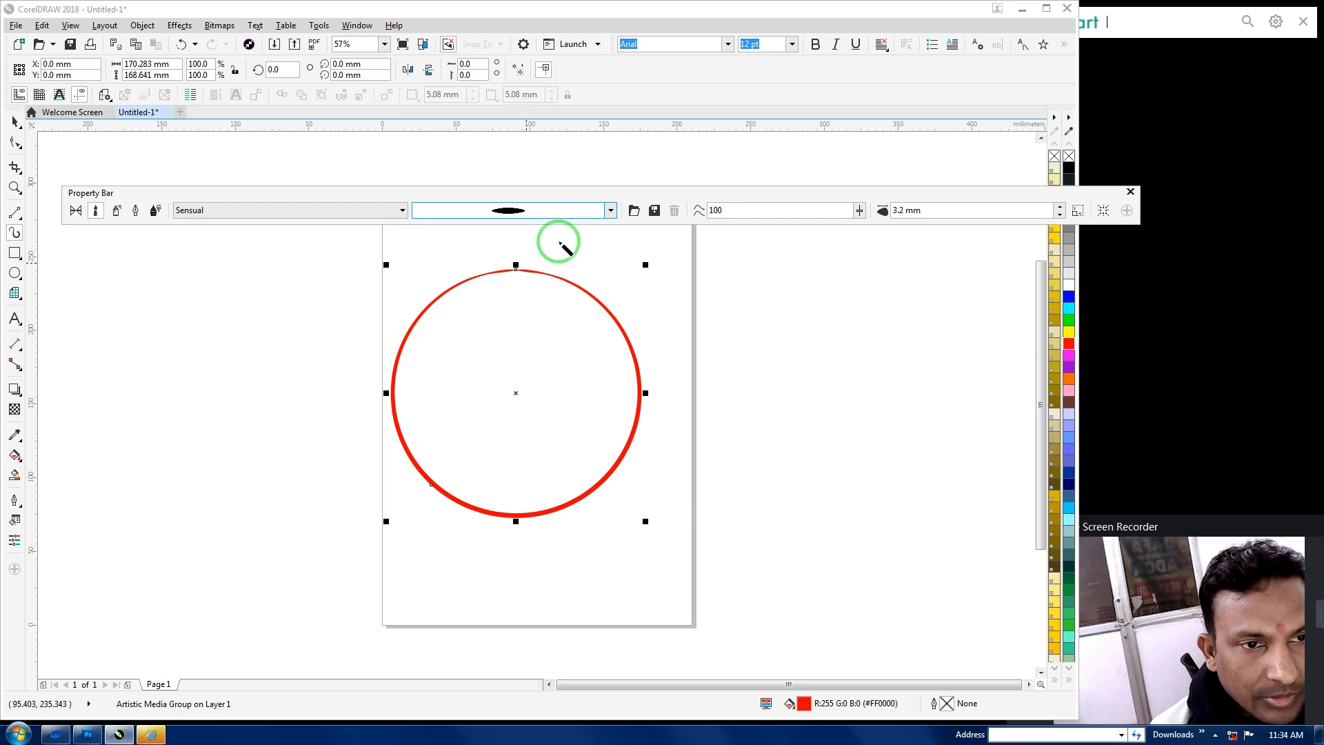
{"action": "left_click", "coordinate": [610, 210]}
{"action": "mouse_move", "coordinate": [516, 290]}
{"action": "left_mouse_down"}
{"action": "mouse_move", "coordinate": [512, 399]}
{"action": "mouse_move", "coordinate": [483, 465]}
{"action": "left_mouse_up"}
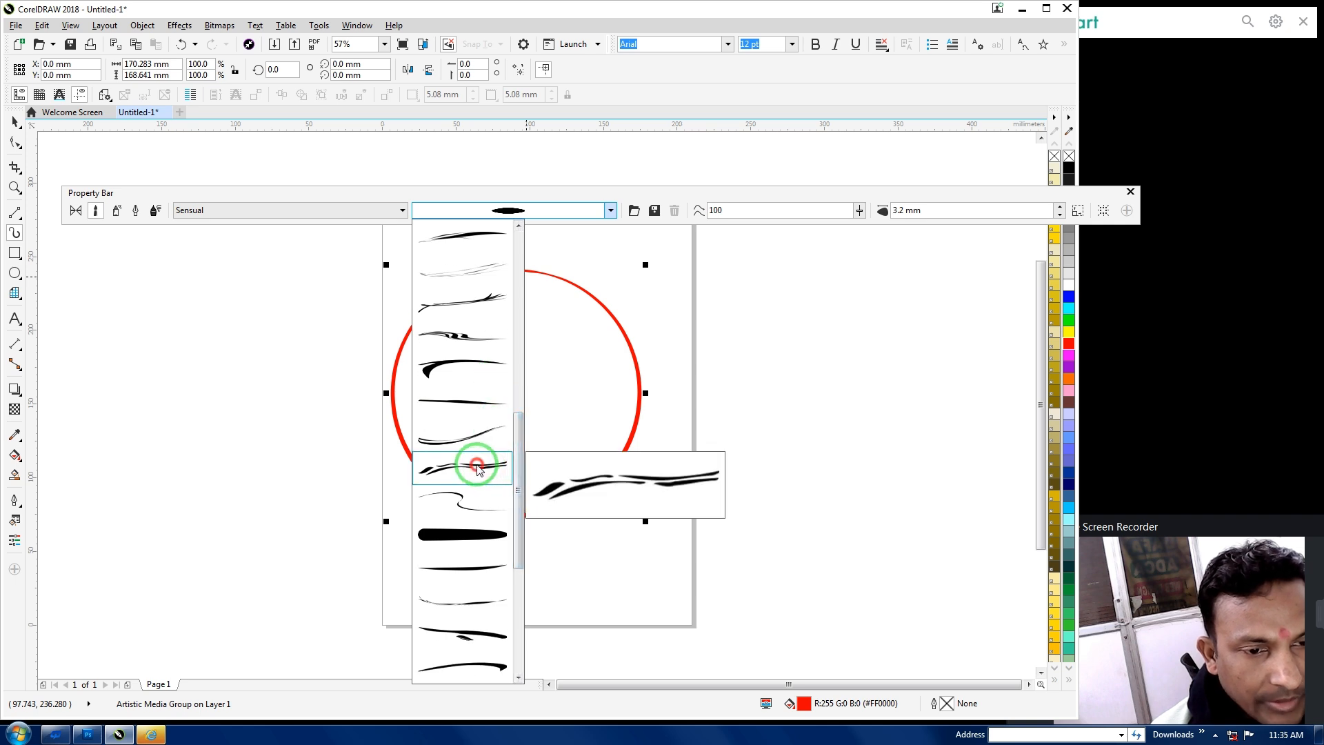
{"action": "left_click", "coordinate": [478, 467]}
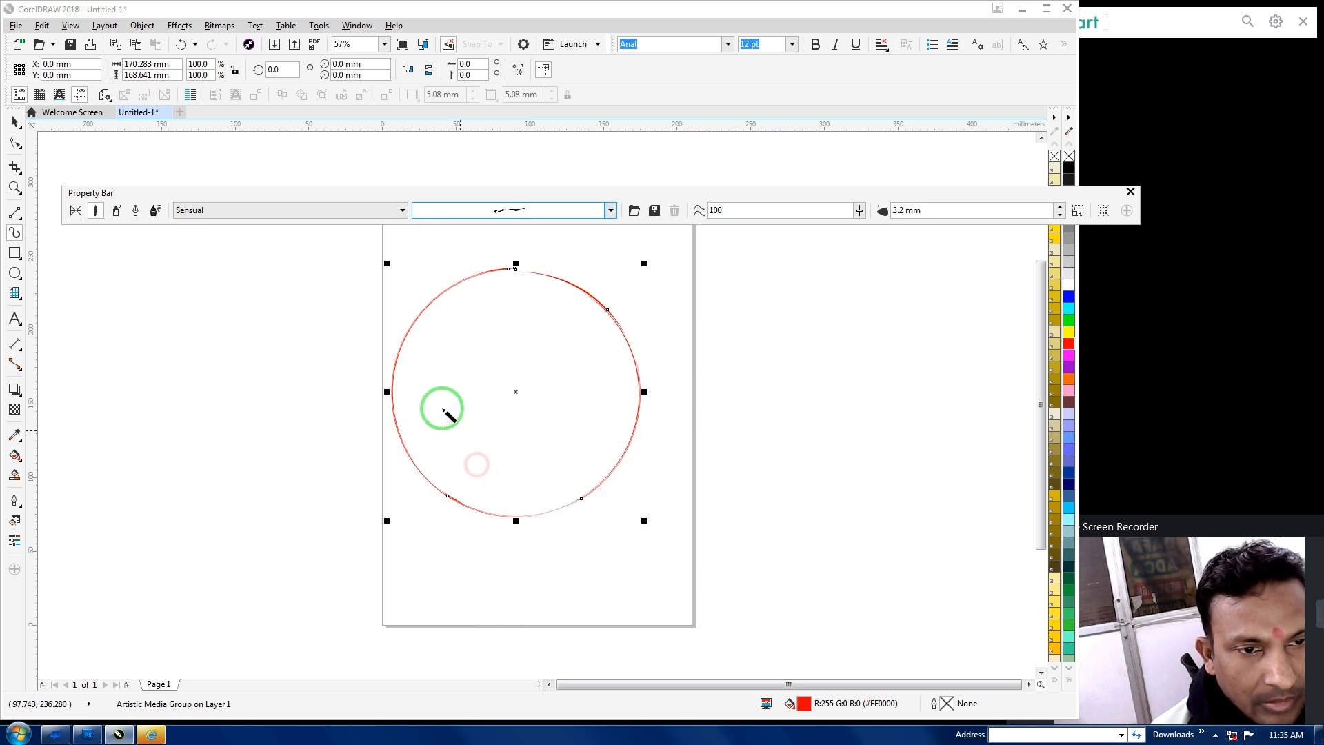
Apply the thin Sensual brush stroke that curves upward at its end to the red circle
{"action": "left_click", "coordinate": [610, 210]}
{"action": "mouse_move", "coordinate": [519, 420]}
{"action": "left_mouse_down"}
{"action": "mouse_move", "coordinate": [517, 568]}
{"action": "mouse_move", "coordinate": [531, 475]}
{"action": "left_mouse_up"}
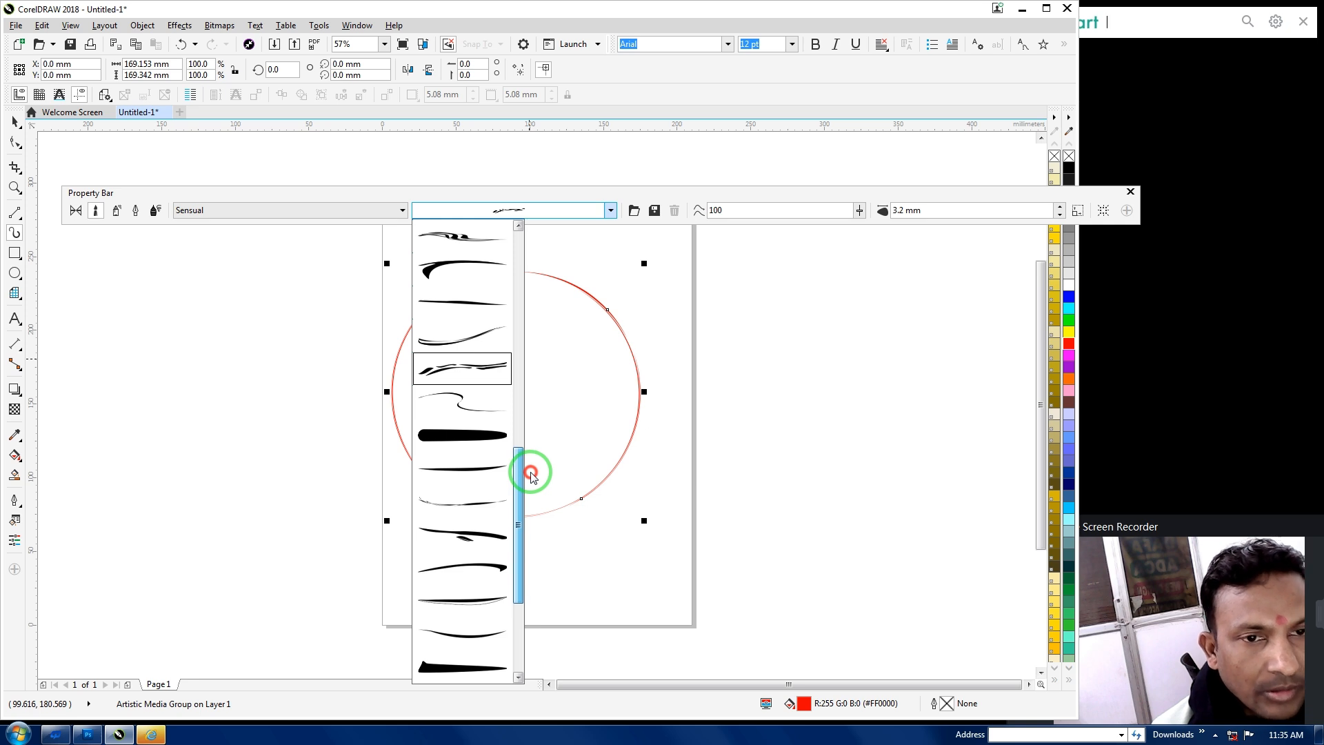
{"action": "left_click", "coordinate": [443, 338]}
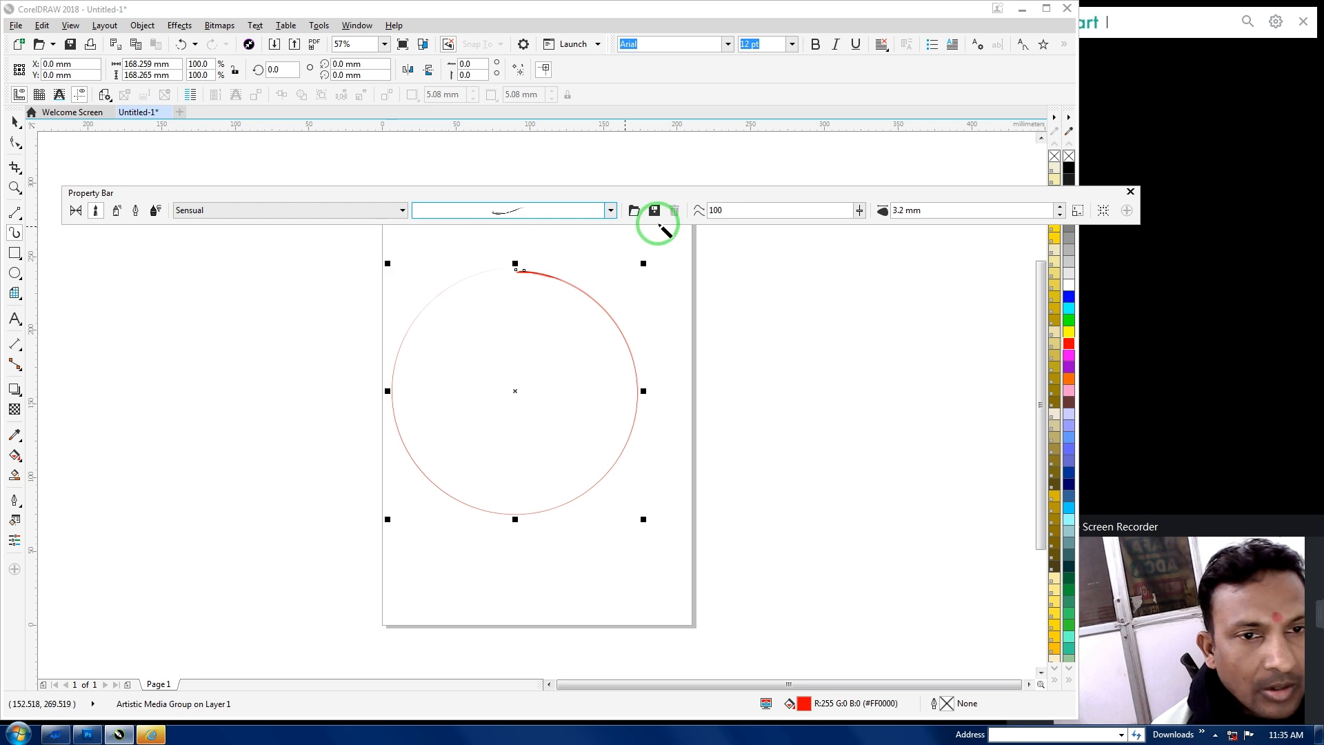
Reduce the freehand smoothing of the Artistic Media brush to 11
{"action": "left_click", "coordinate": [859, 211]}
{"action": "left_click_drag", "start_coordinate": [859, 227], "coordinate": [802, 227]}
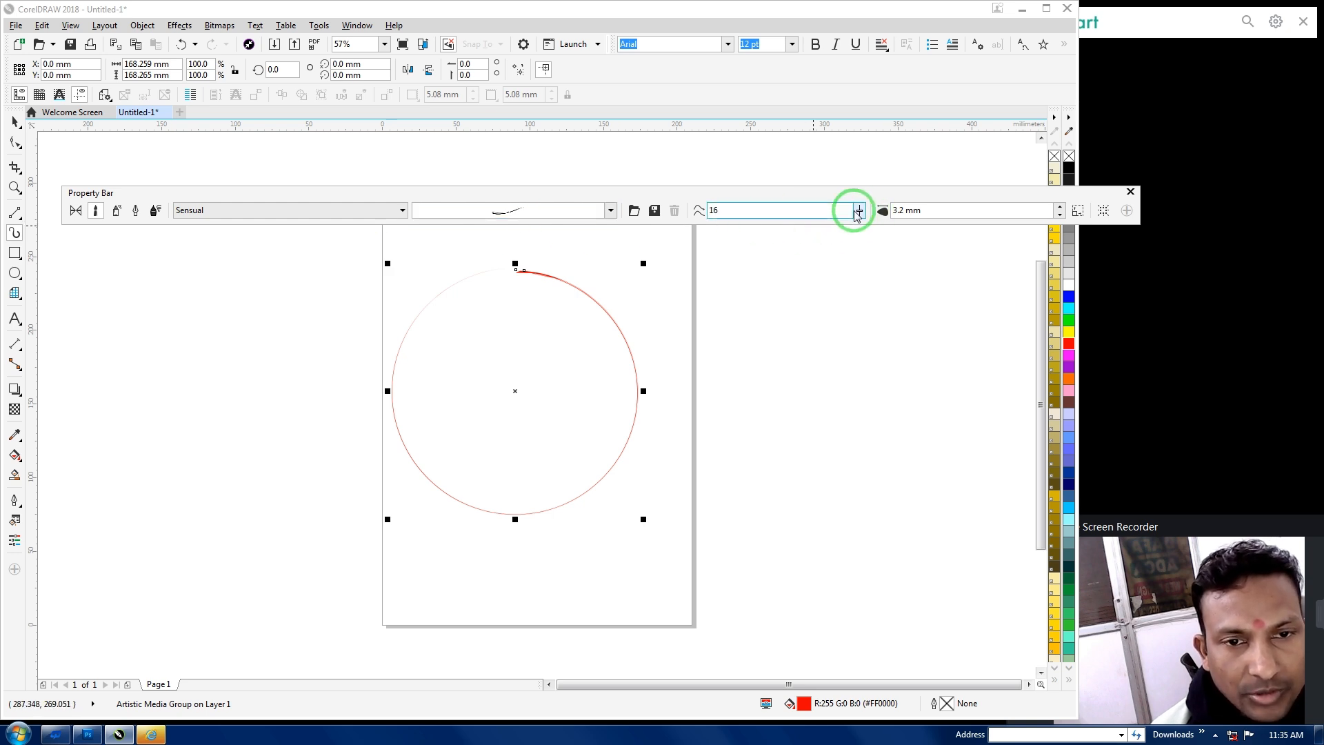
{"action": "left_click_drag", "start_coordinate": [860, 214], "coordinate": [857, 221]}
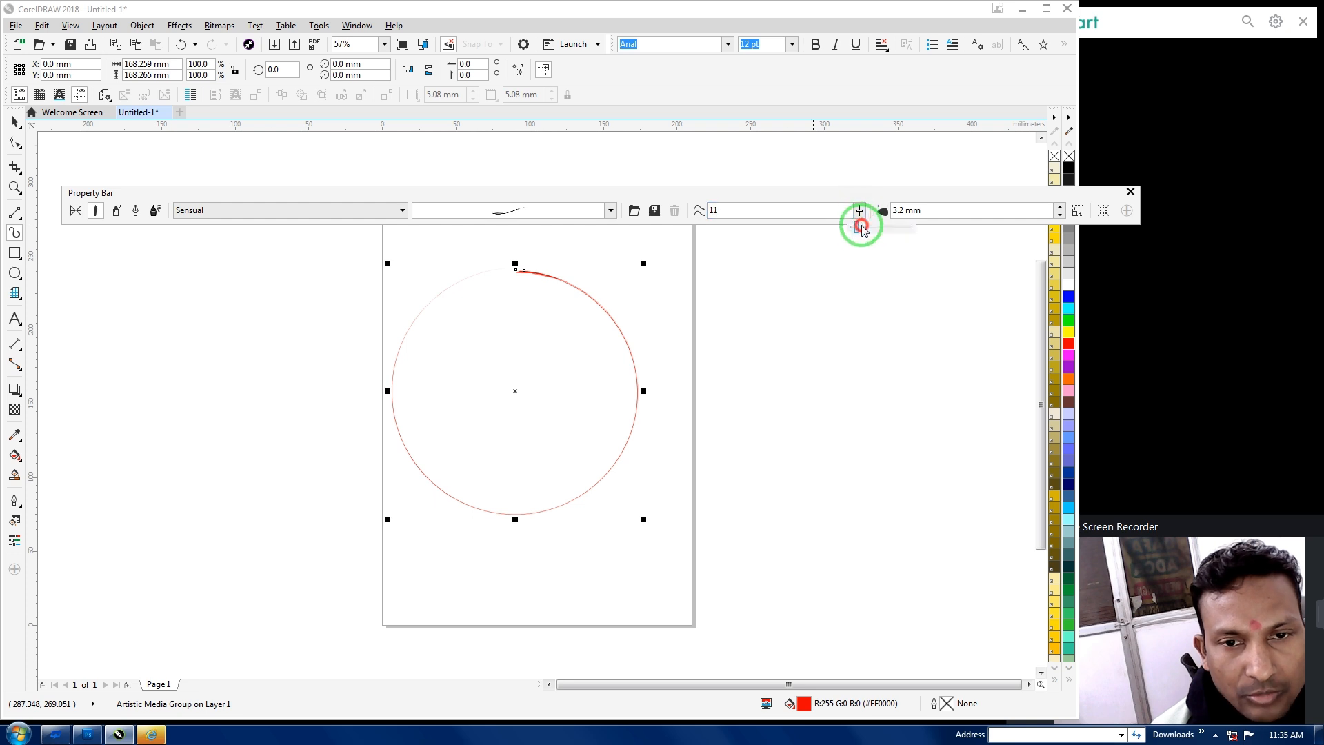
Widen the red circle's artistic stroke to 50.2 mm
{"action": "left_click", "coordinate": [906, 212]}
{"action": "left_click", "coordinate": [891, 212]}
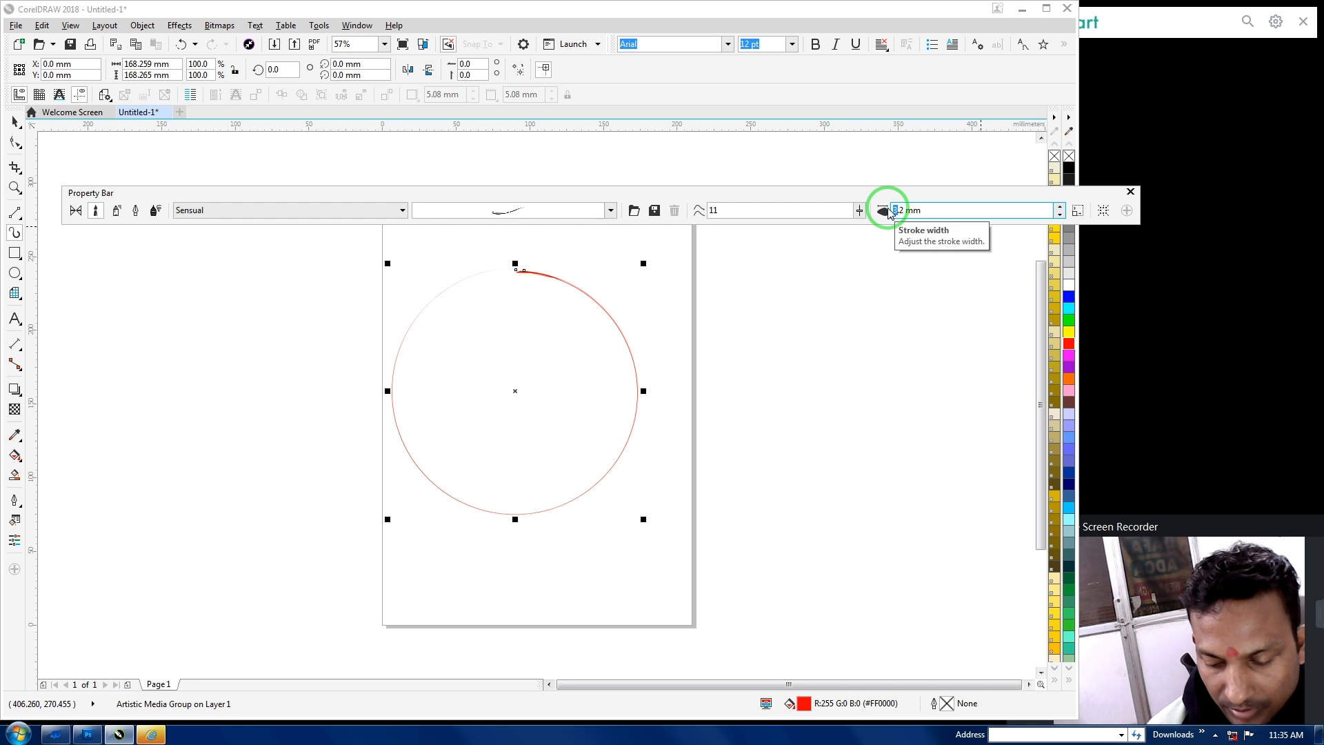
{"action": "type", "text": "10"}
{"action": "left_click", "coordinate": [562, 352]}
{"action": "left_click", "coordinate": [899, 211]}
{"action": "left_click", "coordinate": [859, 214]}
{"action": "type", "text": "50"}
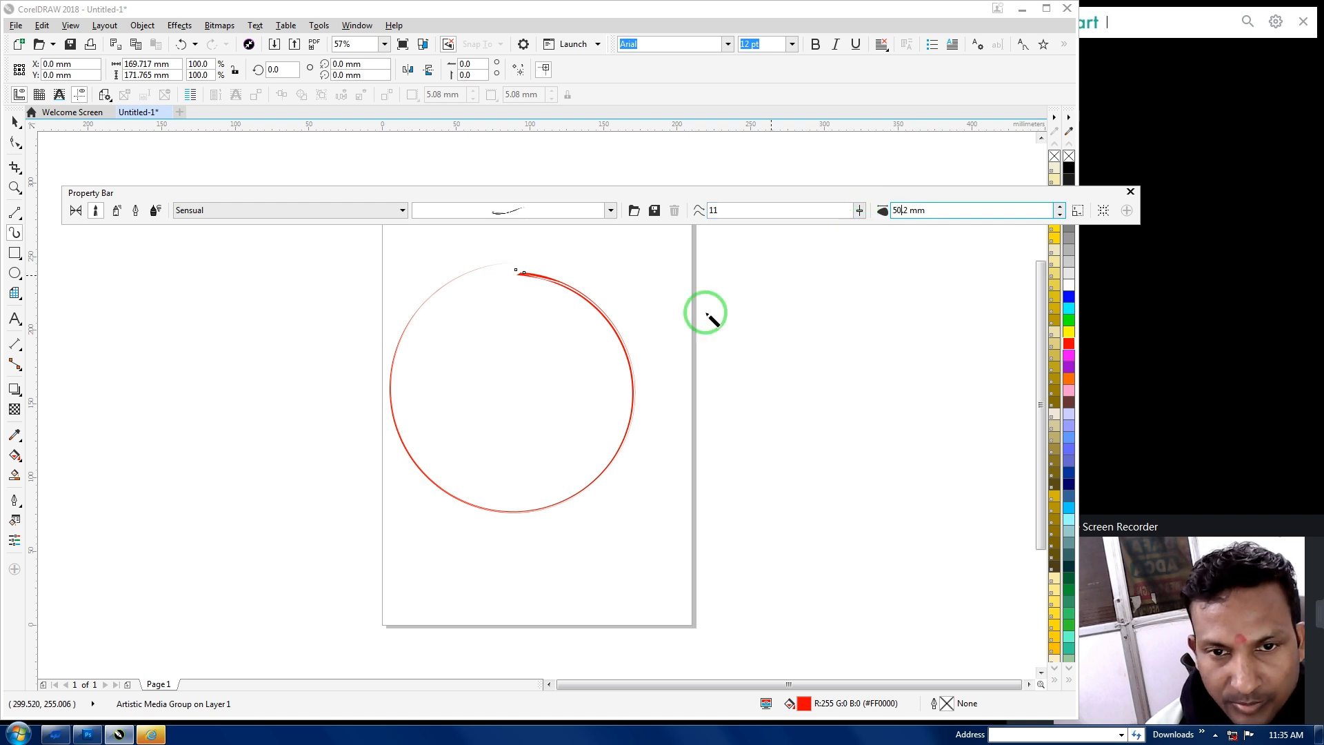
{"action": "left_click", "coordinate": [571, 386]}
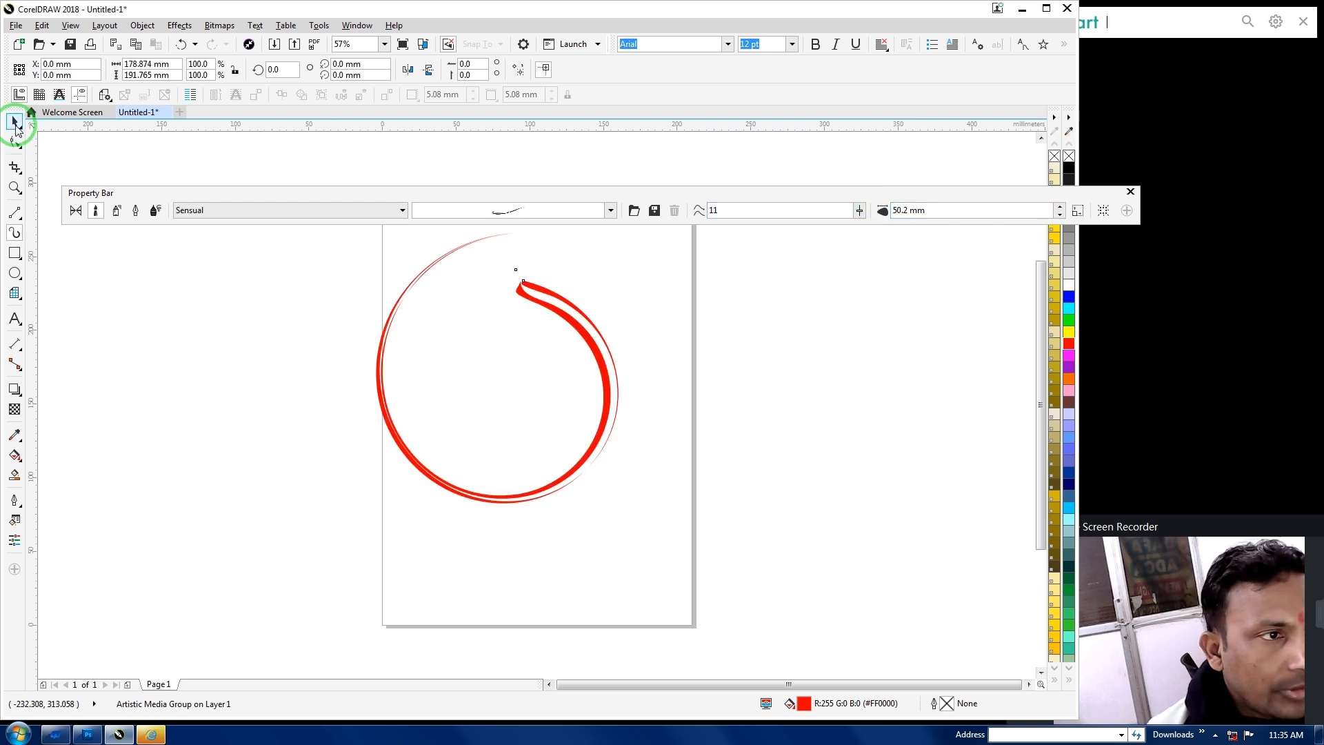
Move the brushed circle slightly down the page and rotate it about 199° so its open end faces the bottom
{"action": "left_click_drag", "start_coordinate": [547, 287], "coordinate": [549, 326]}
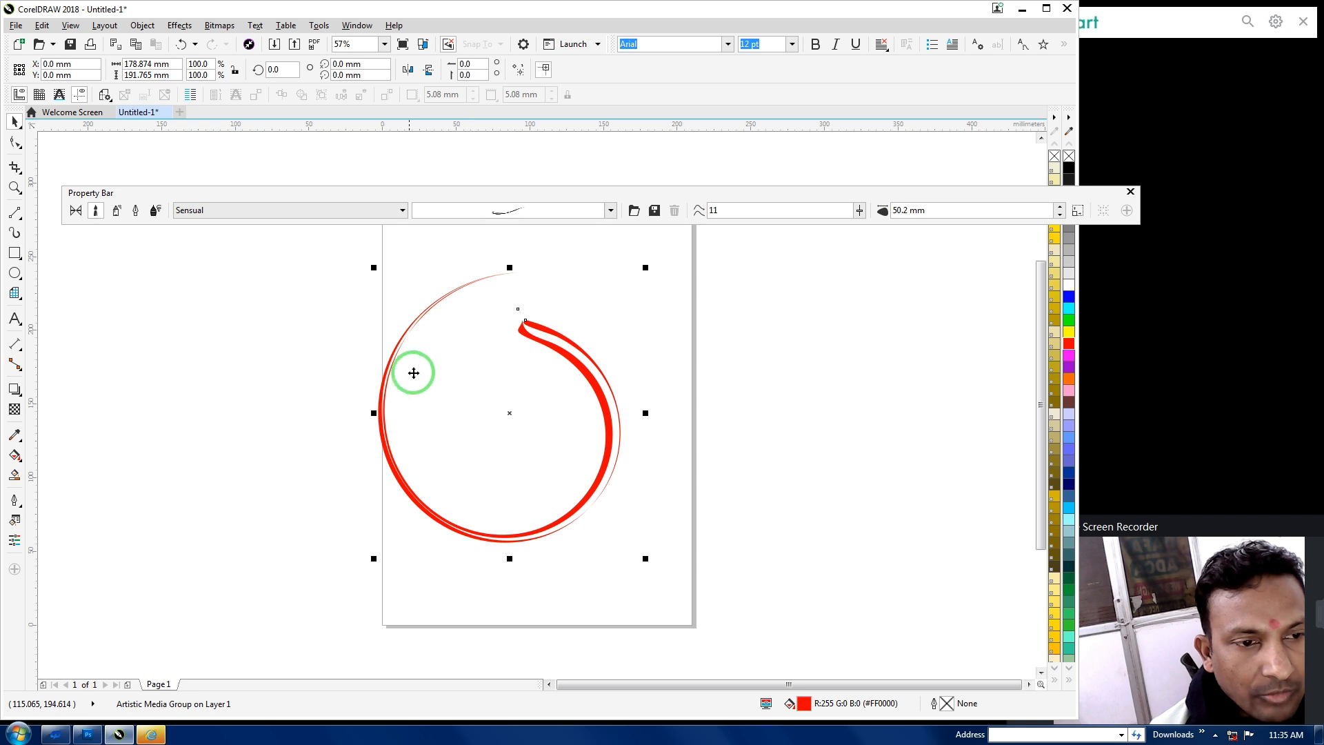
{"action": "left_click", "coordinate": [550, 345]}
{"action": "left_click_drag", "start_coordinate": [646, 267], "coordinate": [502, 414]}
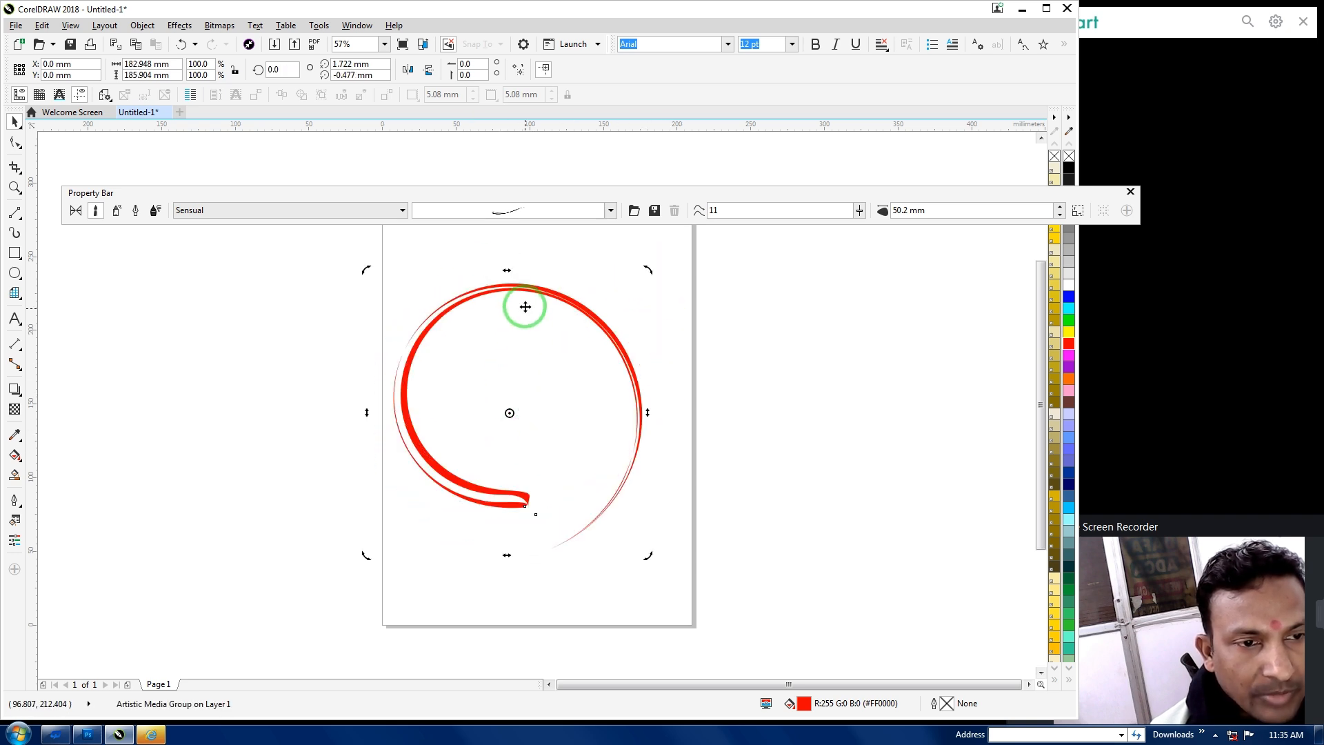
Duplicate the brushed circle, mirror the copy horizontally and place it beside the original, slightly overlapping it on the right
{"action": "left_click", "coordinate": [497, 288]}
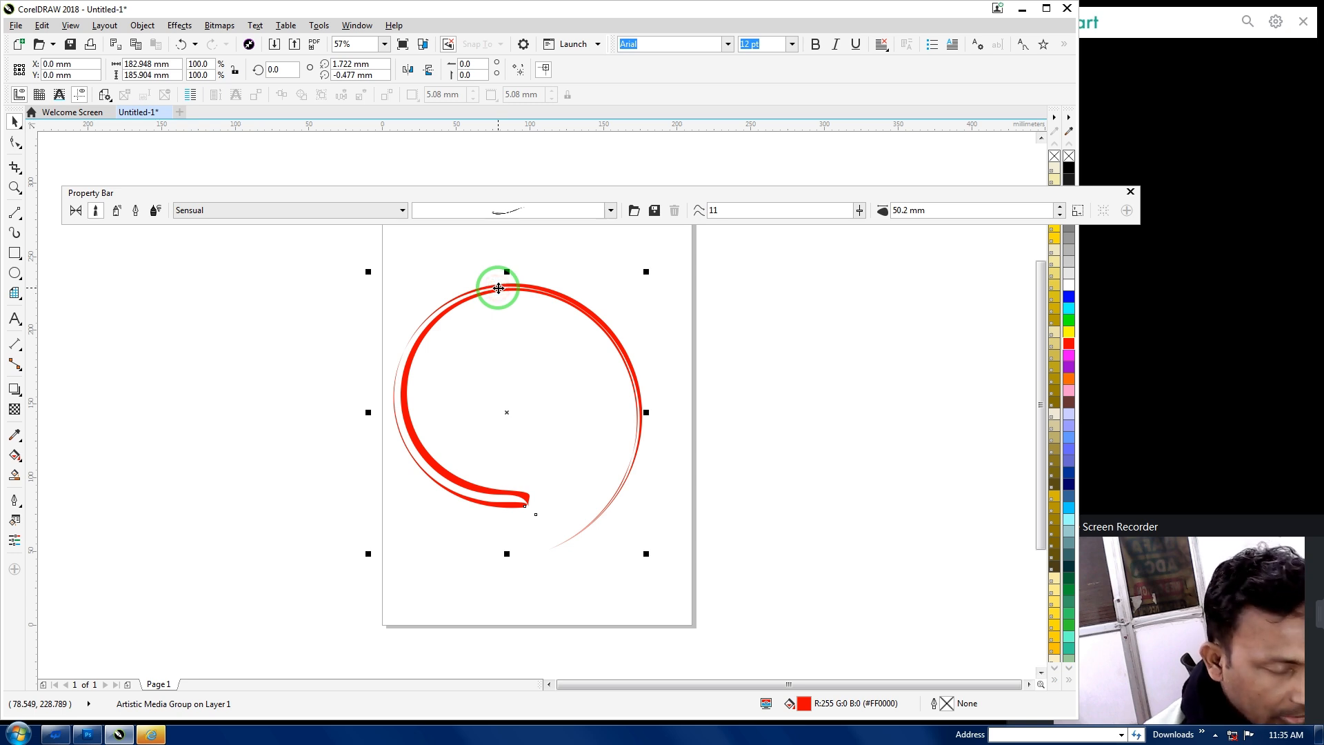
{"action": "key", "text": "ctrl+d"}
{"action": "left_click", "coordinate": [409, 69]}
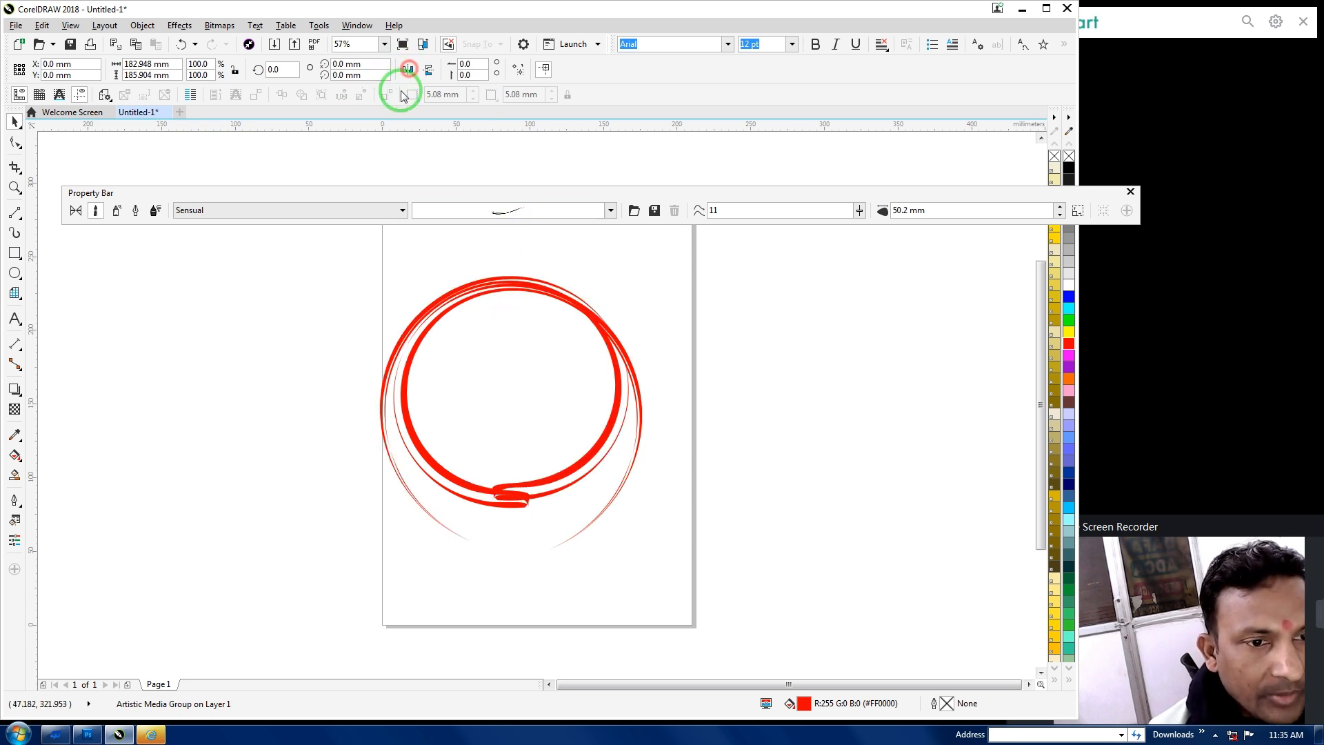
{"action": "left_click_drag", "start_coordinate": [531, 493], "coordinate": [786, 496]}
Make the left brushed circle smaller than the right one and arrange the pair so their curves meet
{"action": "left_click", "coordinate": [425, 409]}
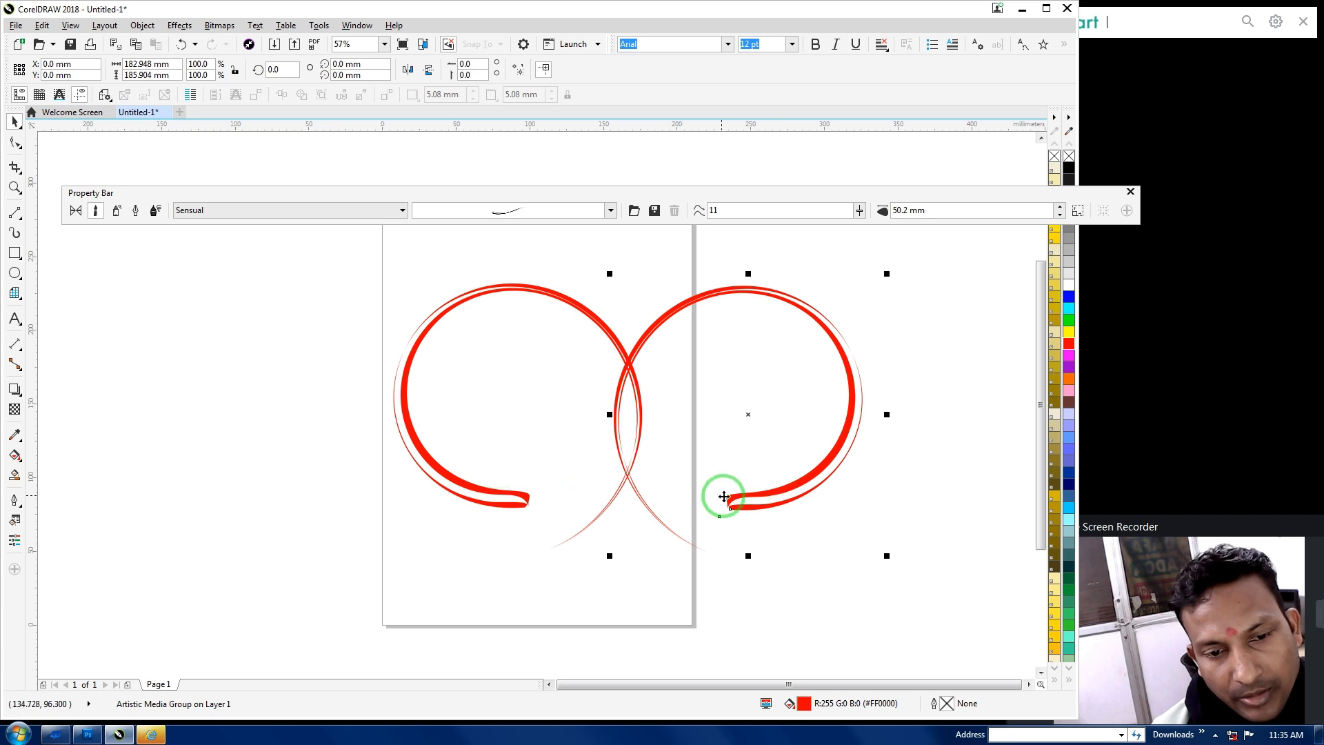
{"action": "left_click", "coordinate": [427, 312]}
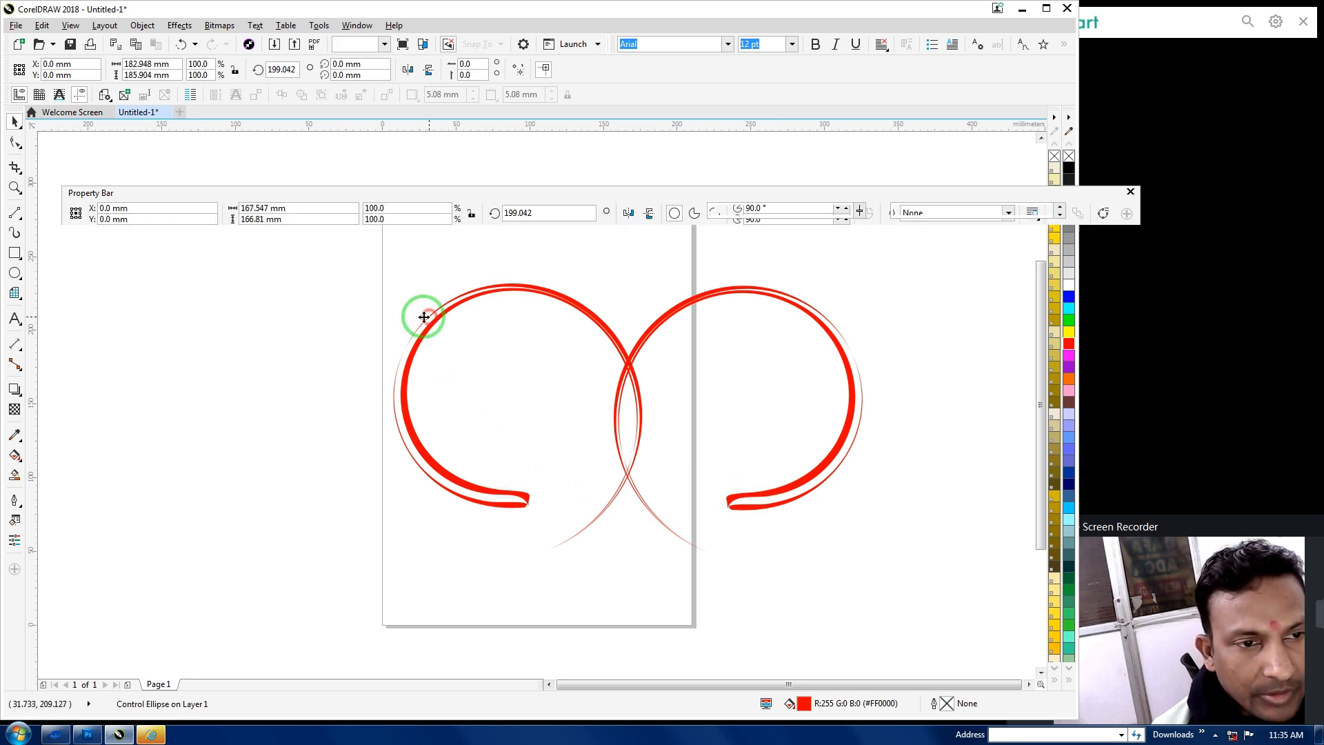
{"action": "left_click", "coordinate": [424, 317]}
{"action": "left_click_drag", "start_coordinate": [473, 304], "coordinate": [518, 305]}
{"action": "left_click", "coordinate": [517, 306]}
Group the two brushed circles and scale the group down to 53.3%
{"action": "left_click_drag", "start_coordinate": [381, 262], "coordinate": [744, 481]}
{"action": "key", "text": "ctrl+g"}
{"action": "left_click_drag", "start_coordinate": [582, 355], "coordinate": [747, 379]}
{"action": "left_click_drag", "start_coordinate": [940, 524], "coordinate": [867, 472]}
{"action": "left_click", "coordinate": [582, 433]}
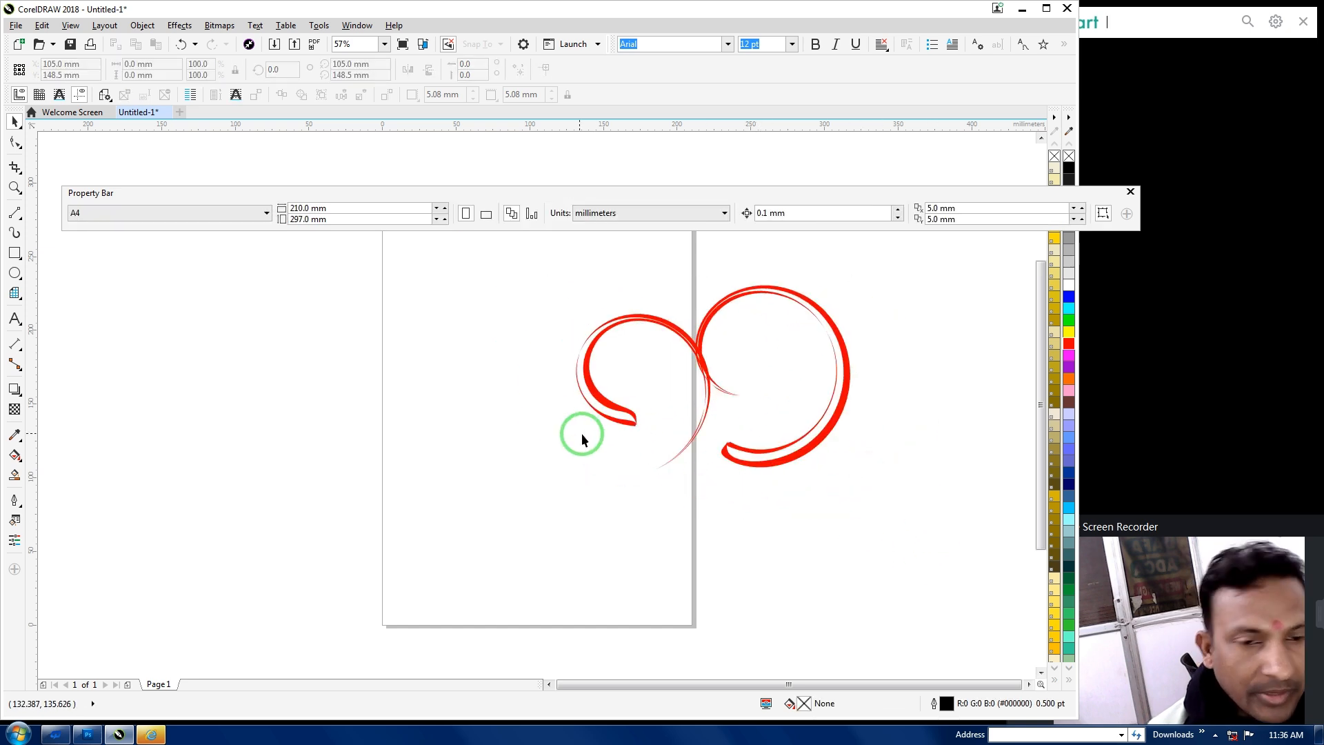
Move the group onto the page and rotate it by 126.185°
{"action": "left_click_drag", "start_coordinate": [601, 410], "coordinate": [435, 443]}
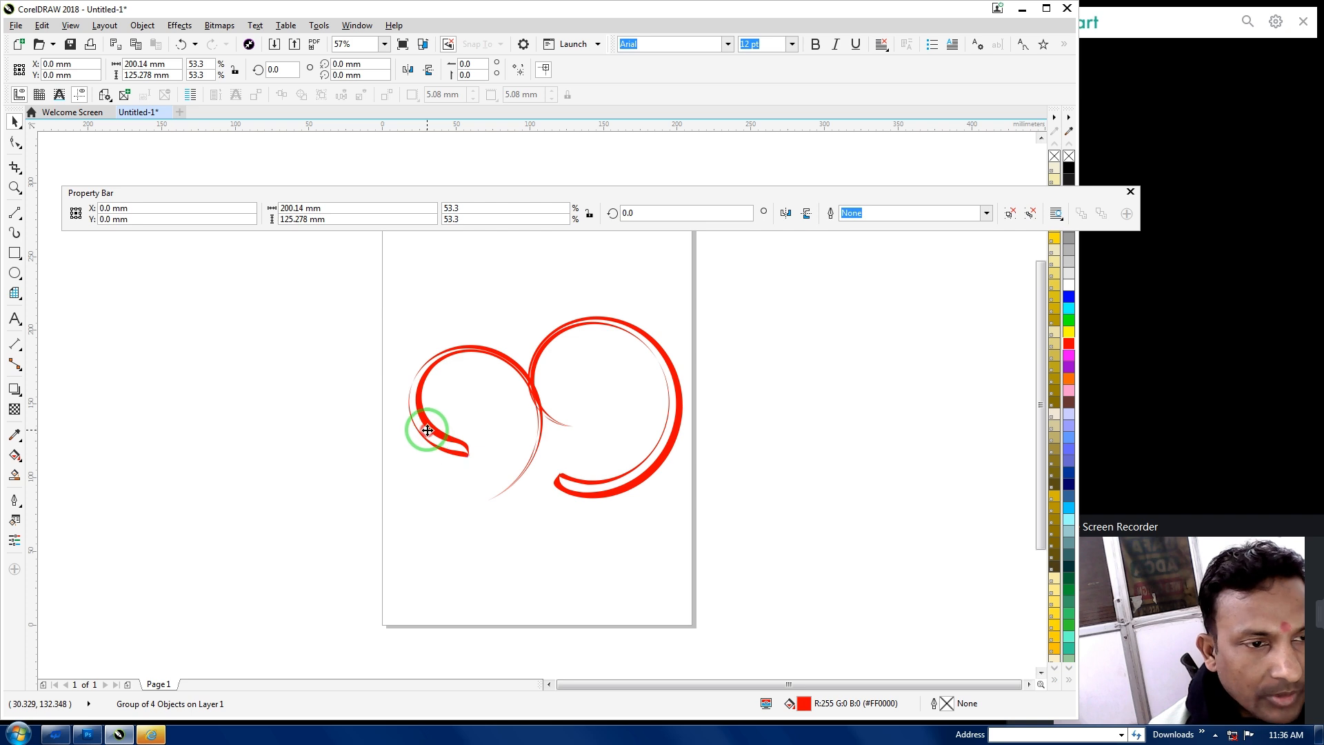
{"action": "left_click_drag", "start_coordinate": [378, 309], "coordinate": [541, 542]}
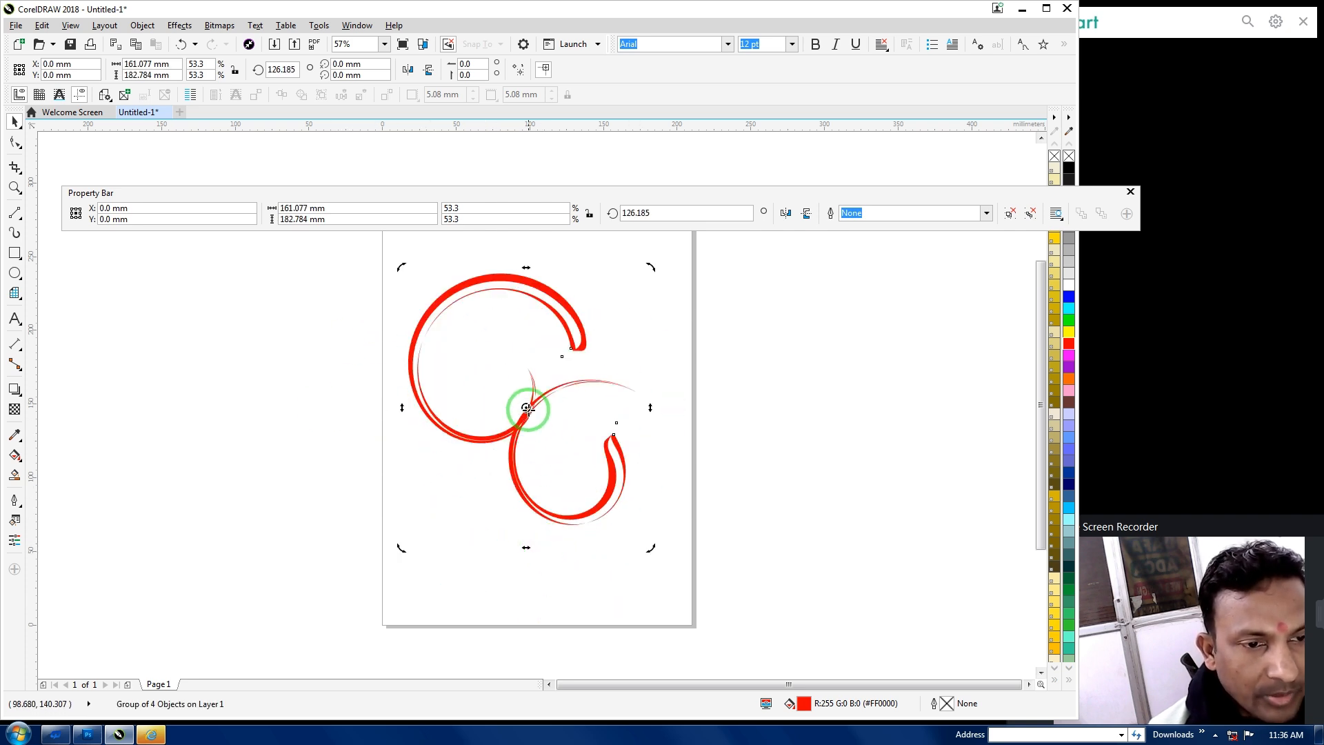
Move the group's rotation centre to the blank area right of the page and create 5 copies rotated at 60° intervals
{"action": "left_click_drag", "start_coordinate": [524, 409], "coordinate": [742, 374]}
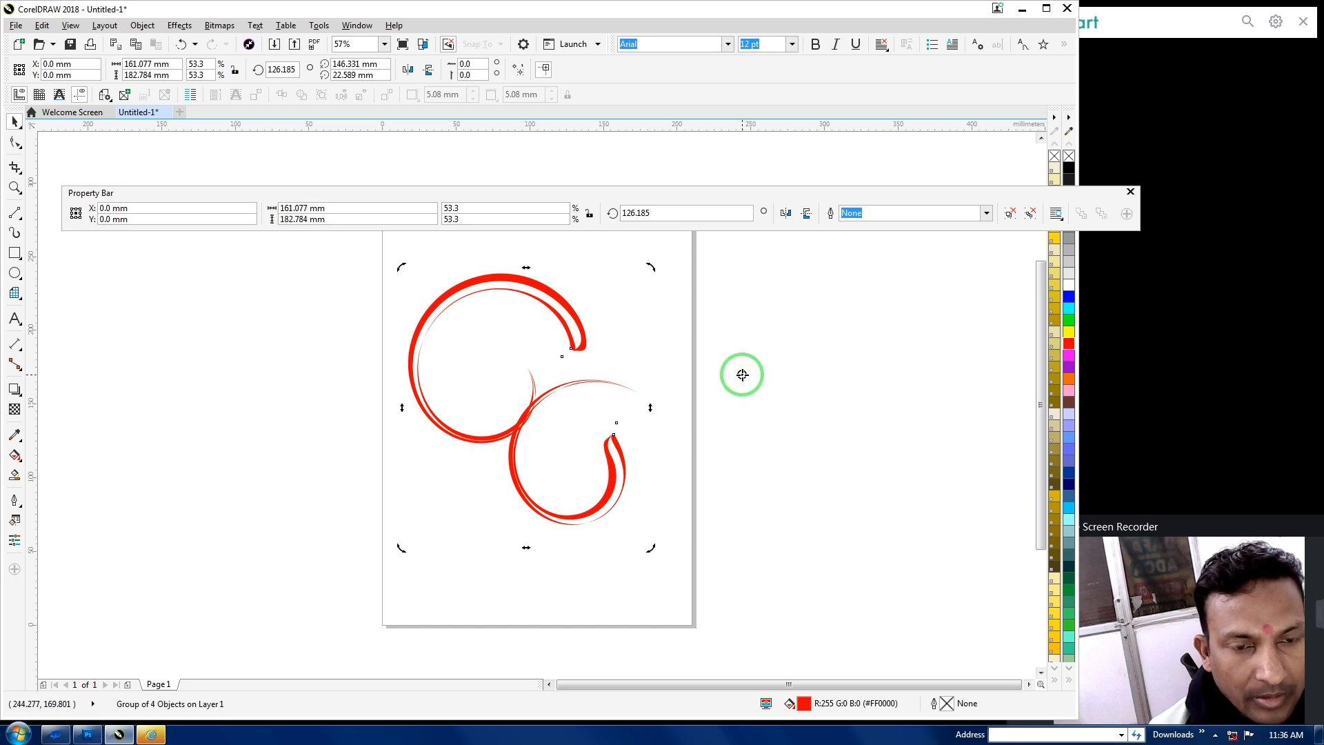
{"action": "key", "text": "alt+F7"}
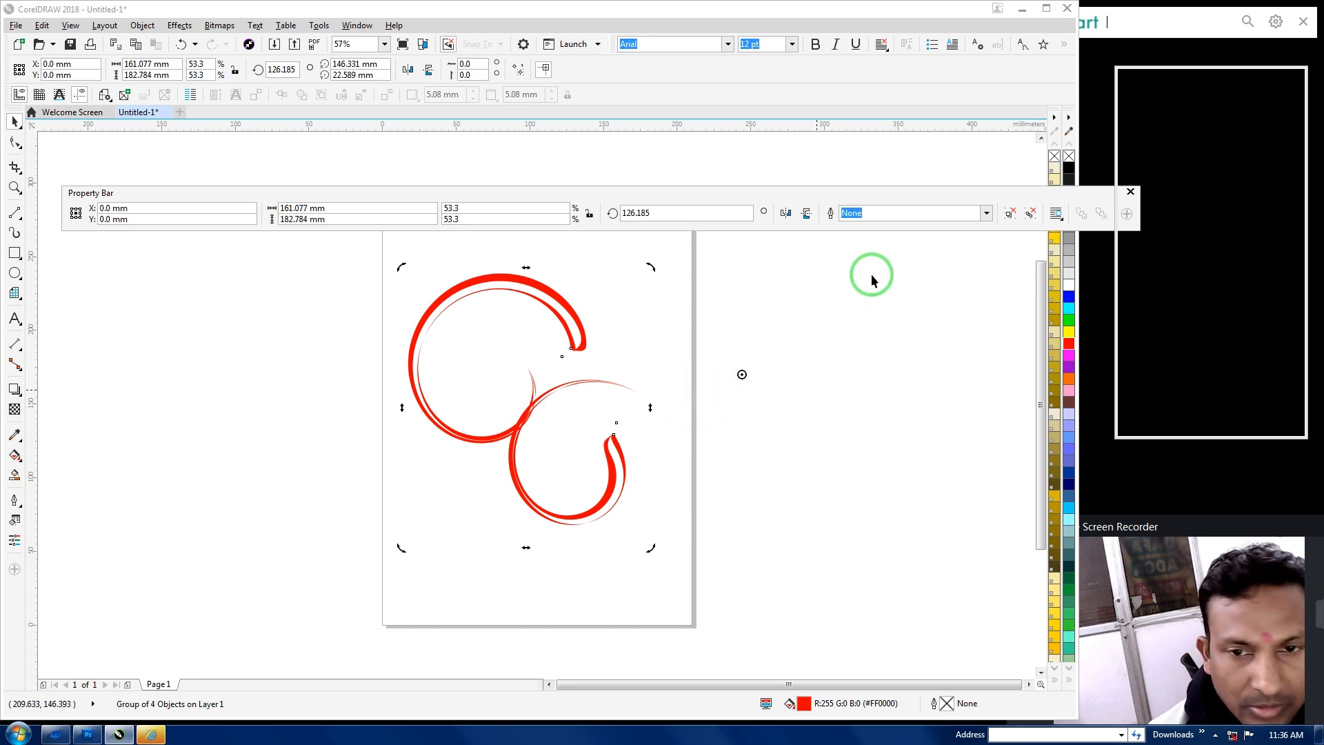
{"action": "left_click", "coordinate": [1171, 98]}
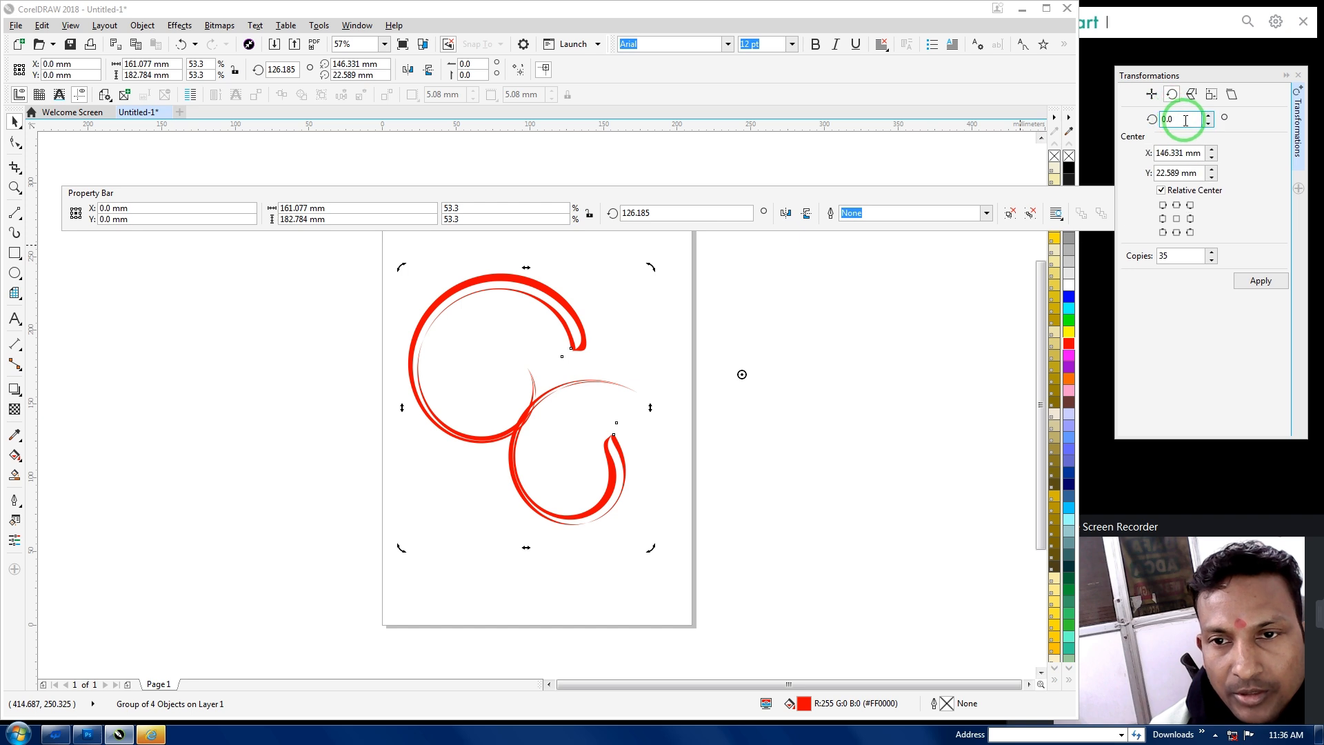
{"action": "type", "text": "60"}
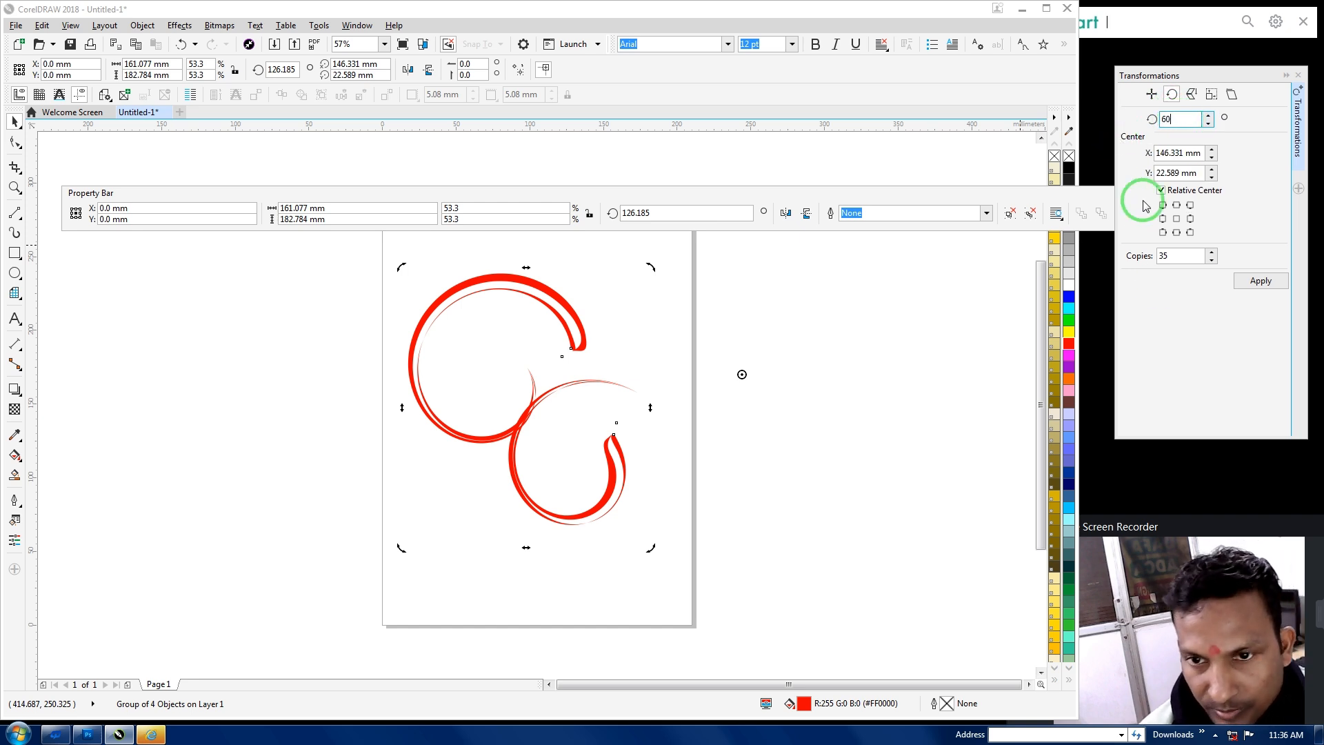
{"action": "left_click_drag", "start_coordinate": [1176, 256], "coordinate": [1124, 256]}
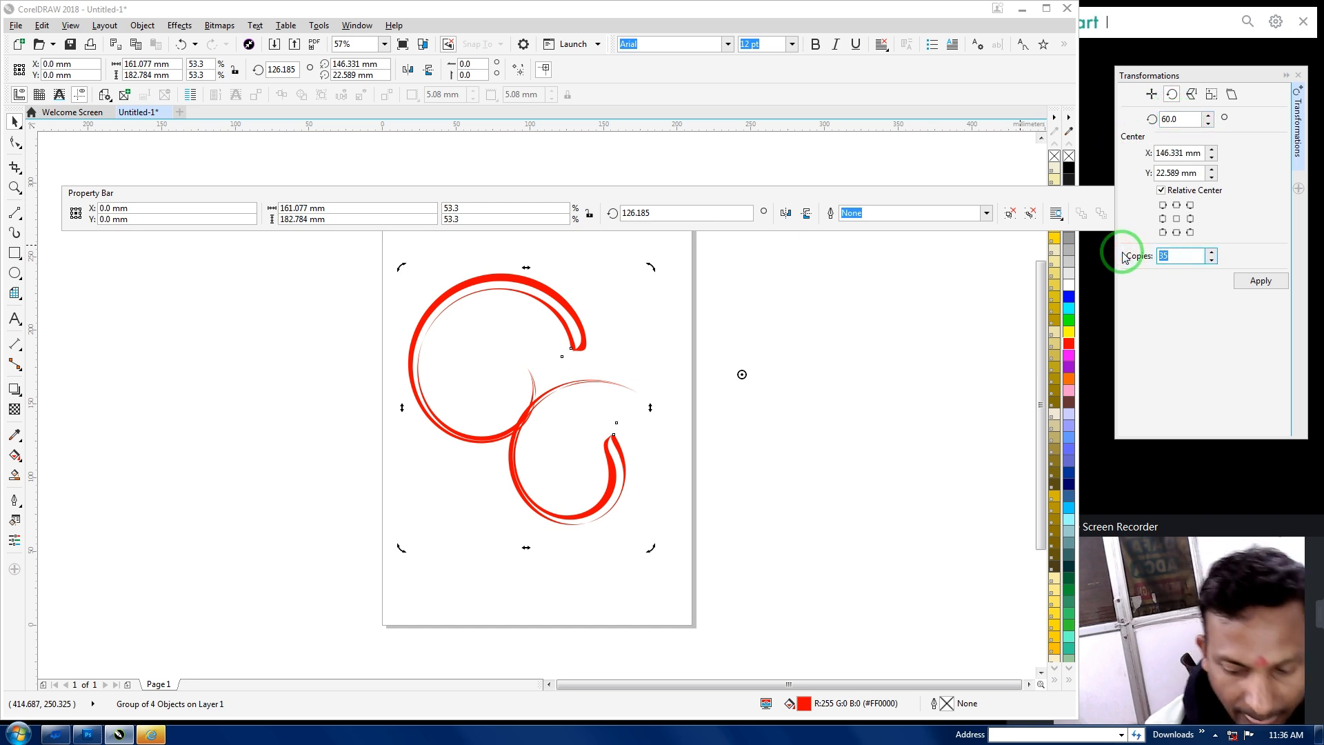
{"action": "type", "text": "5"}
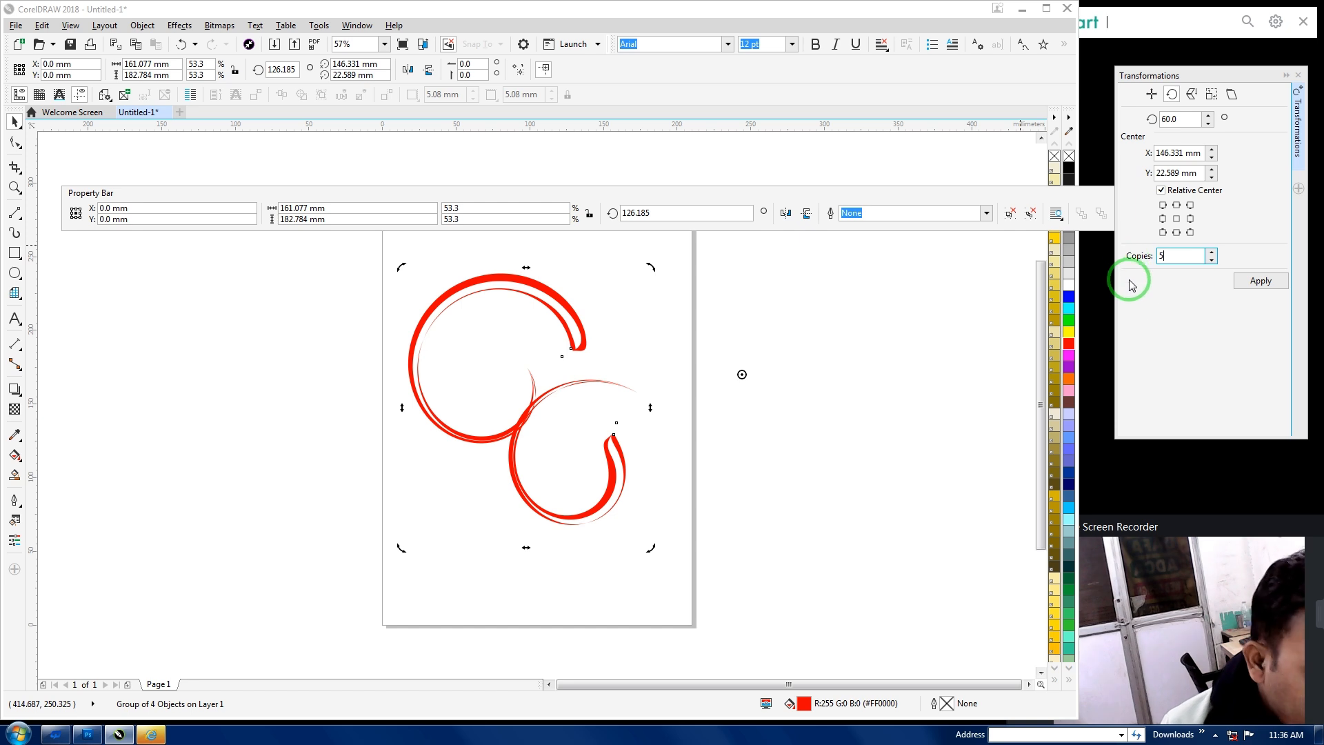
{"action": "left_click", "coordinate": [1250, 287]}
Select all six rotated groups and move the complete ring pattern well to the left of the page
{"action": "scroll", "coordinate": [888, 301], "scroll_direction": "down", "scroll_amount": 4}
{"action": "left_click_drag", "start_coordinate": [952, 438], "coordinate": [697, 248]}
{"action": "left_click", "coordinate": [826, 268]}
{"action": "left_click_drag", "start_coordinate": [826, 267], "coordinate": [405, 327]}
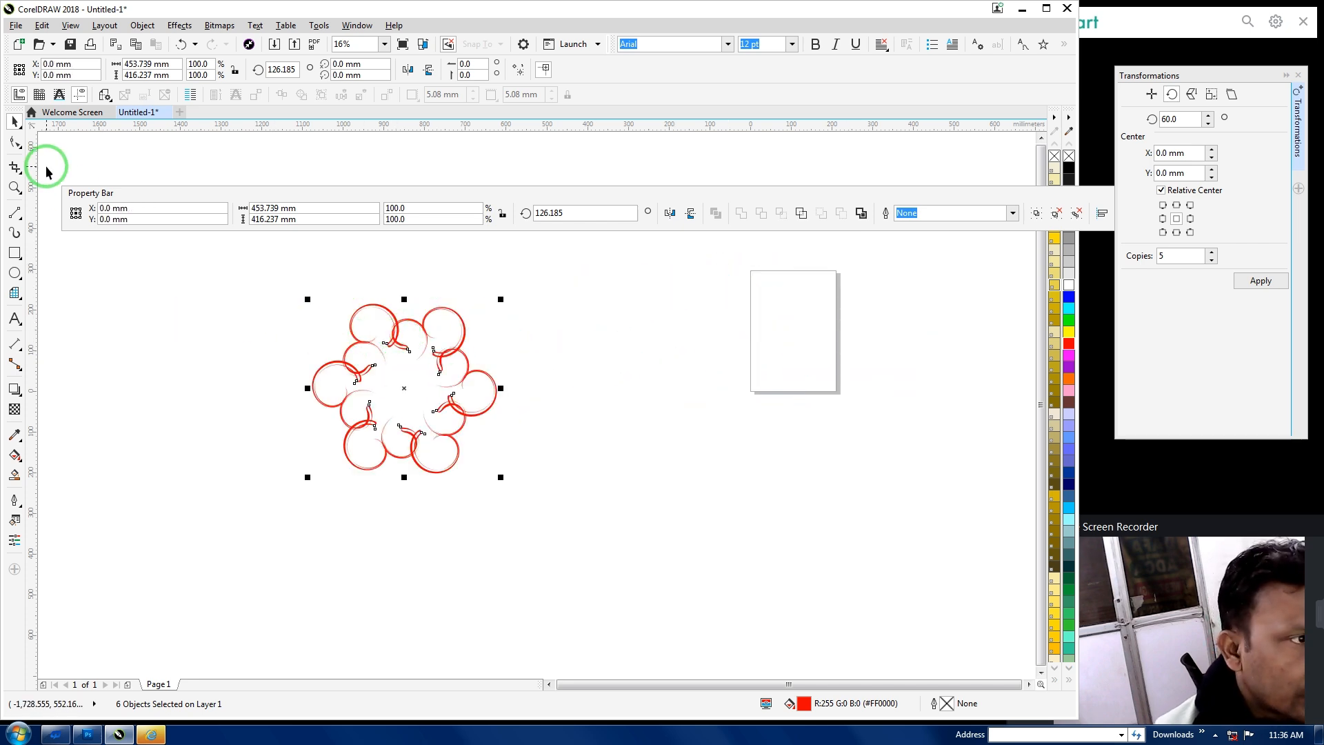
Spray an Artistic Media stroke about 528 mm wide from the Brush Strokes category, rising left of the ring, and change it to the teal-green spray pattern
{"action": "left_click", "coordinate": [13, 232]}
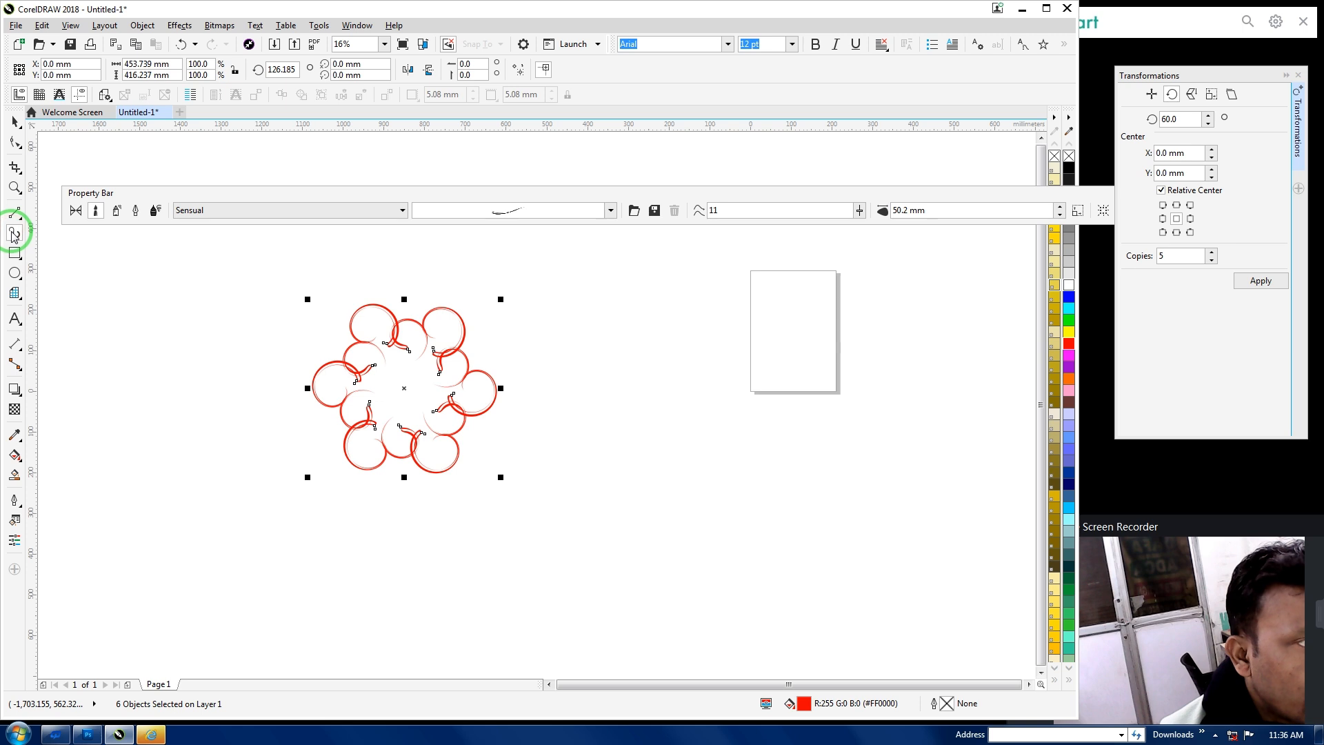
{"action": "left_click", "coordinate": [117, 211]}
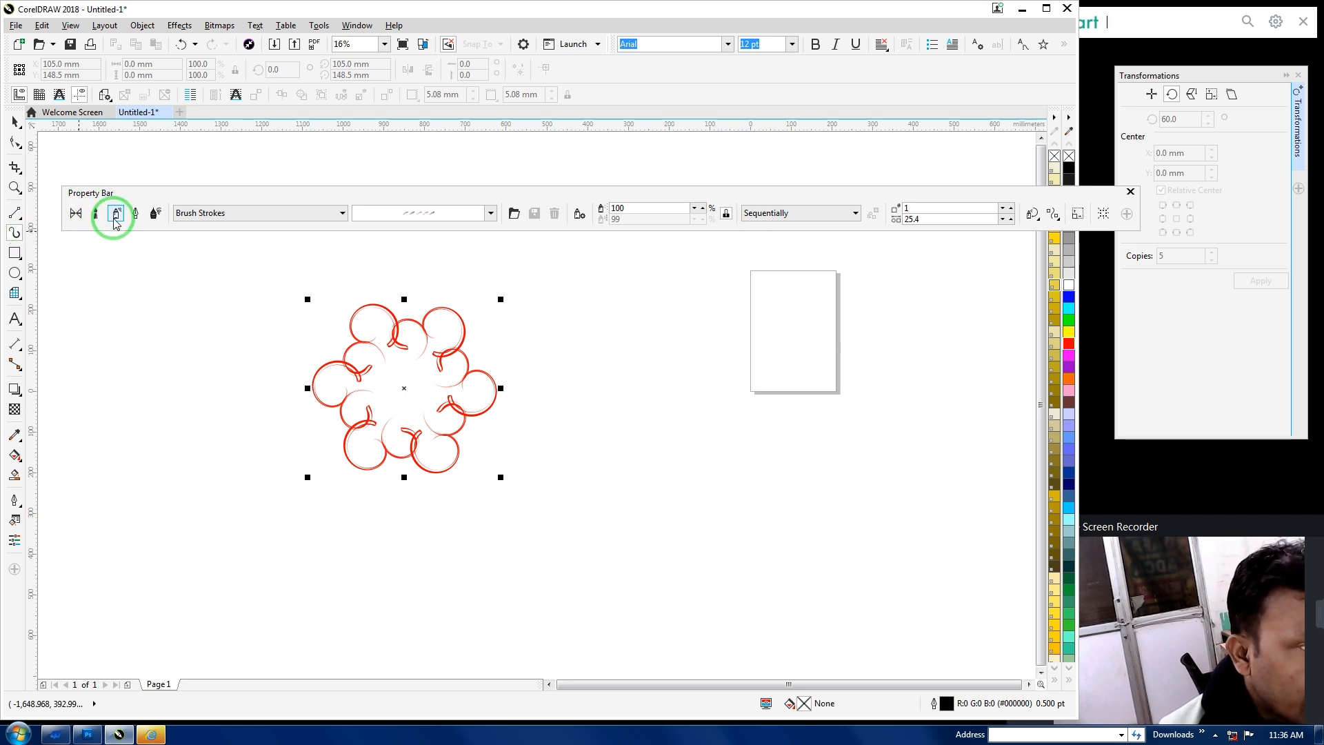
{"action": "mouse_move", "coordinate": [137, 407]}
{"action": "left_mouse_down"}
{"action": "mouse_move", "coordinate": [198, 334]}
{"action": "mouse_move", "coordinate": [339, 275]}
{"action": "left_mouse_up"}
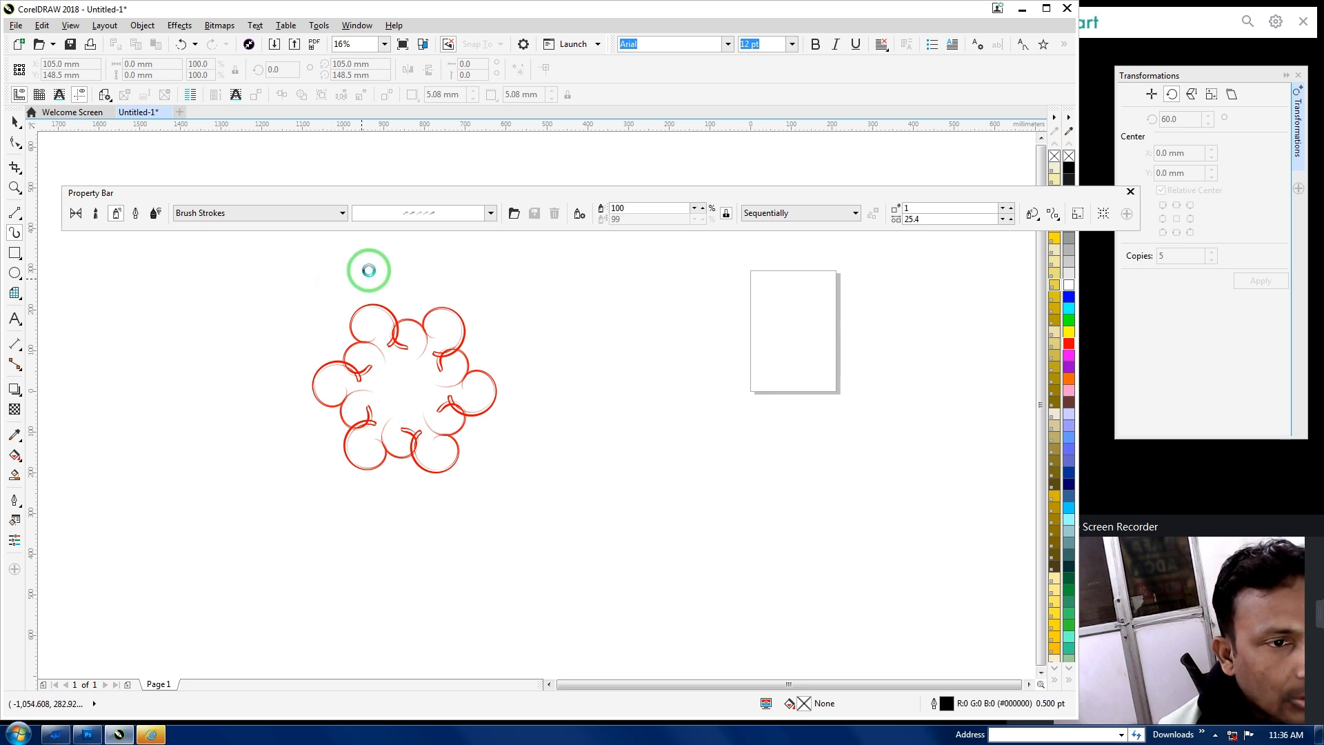
{"action": "left_click", "coordinate": [490, 213]}
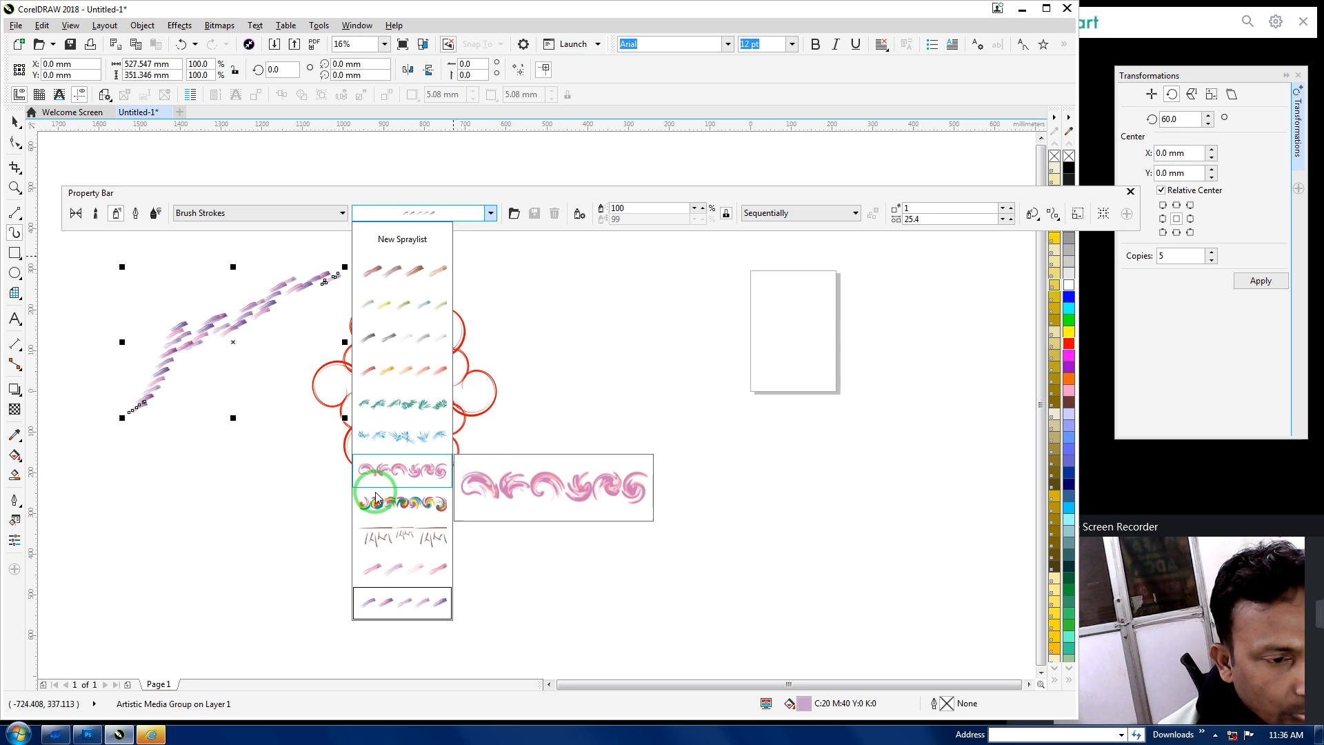
{"action": "left_click", "coordinate": [403, 407]}
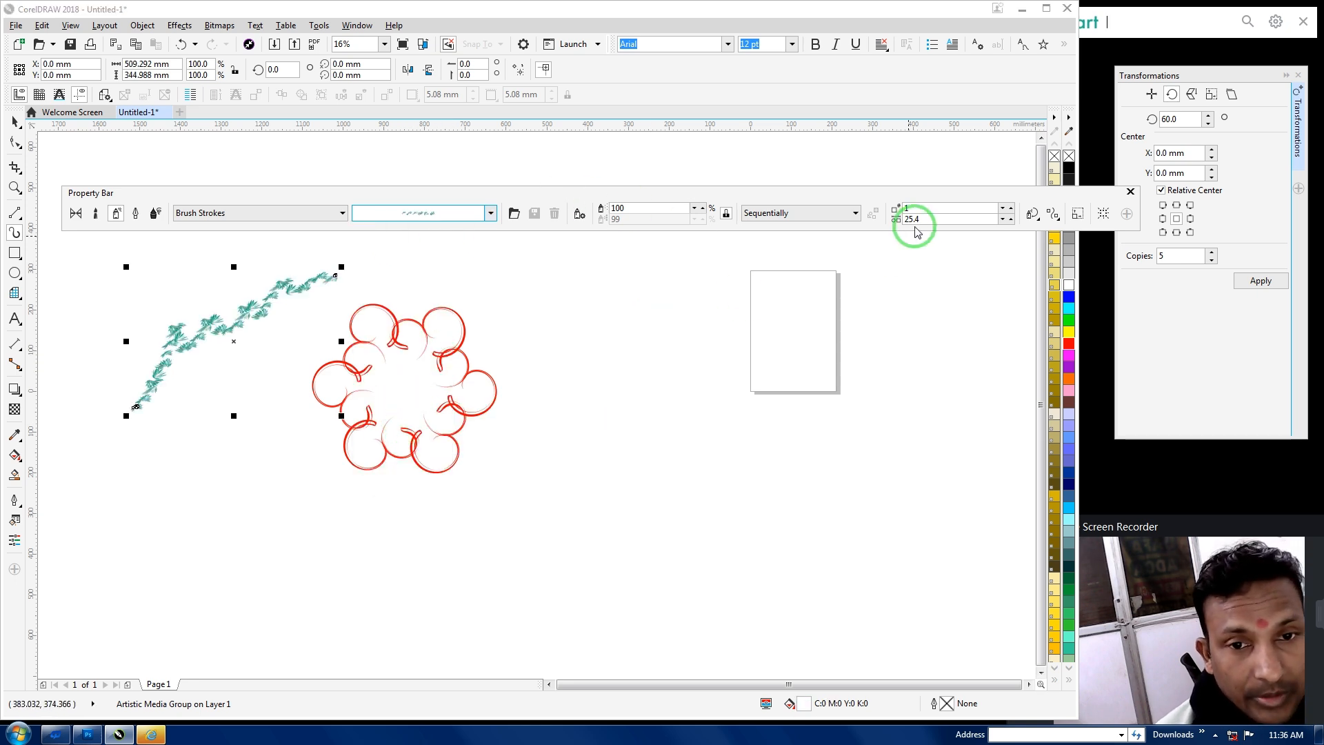
Raise the teal spray stroke's number of dabs to 11 and enlarge the stroke to 137.1%
{"action": "left_click", "coordinate": [1004, 213]}
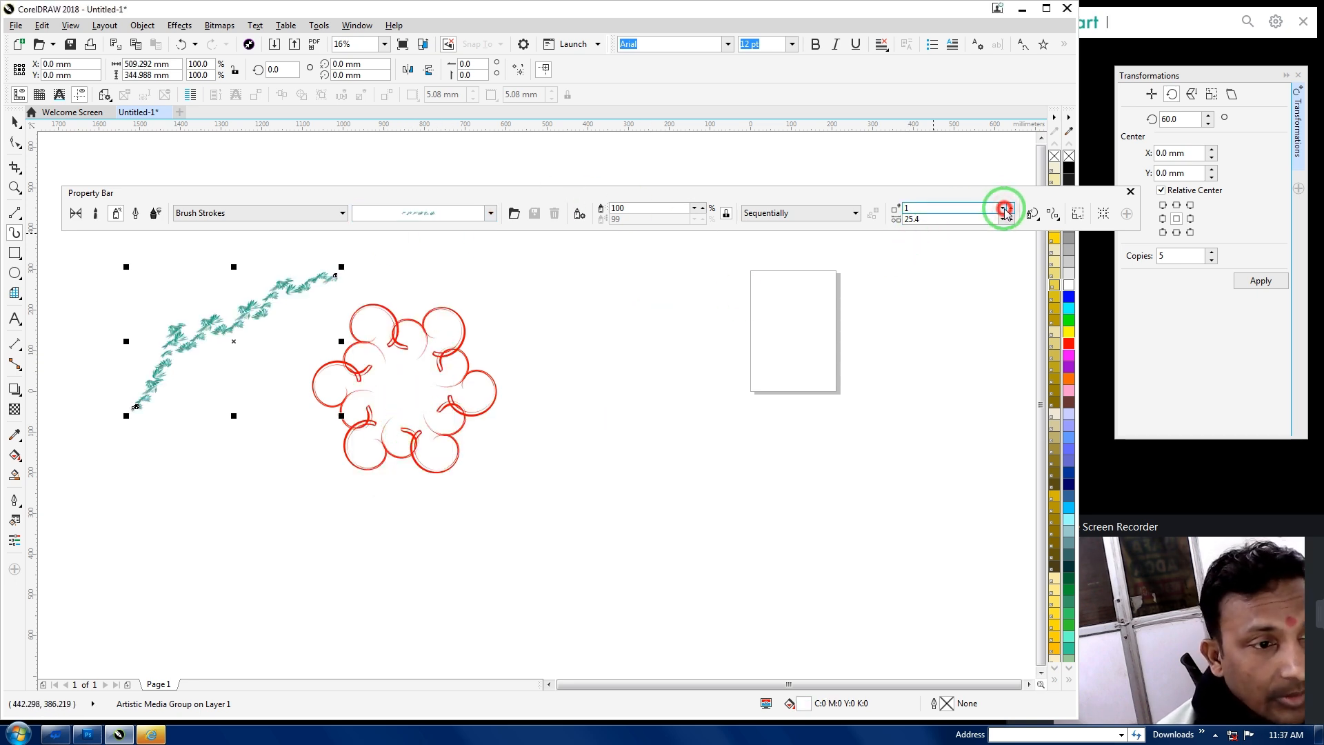
{"action": "left_click", "coordinate": [1012, 205]}
{"action": "left_click", "coordinate": [1012, 206]}
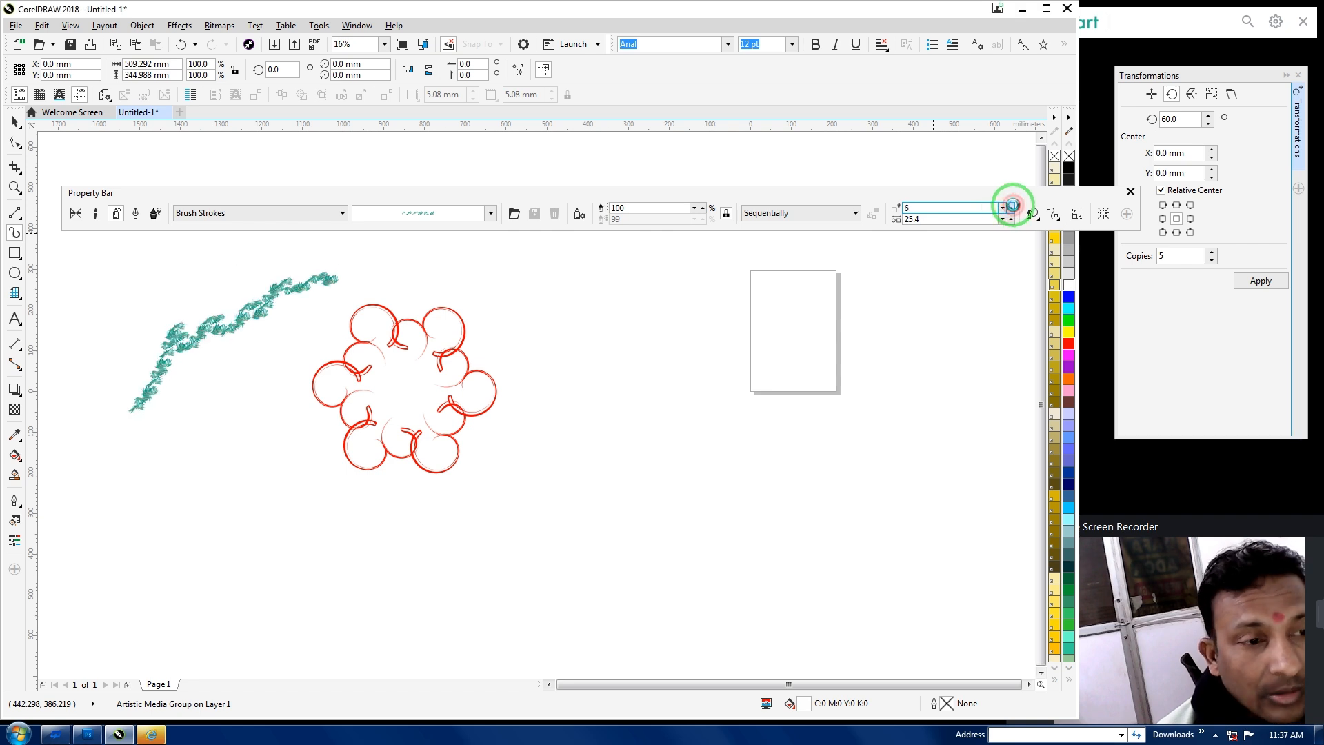
{"action": "left_click", "coordinate": [1012, 205]}
{"action": "left_click", "coordinate": [1011, 206]}
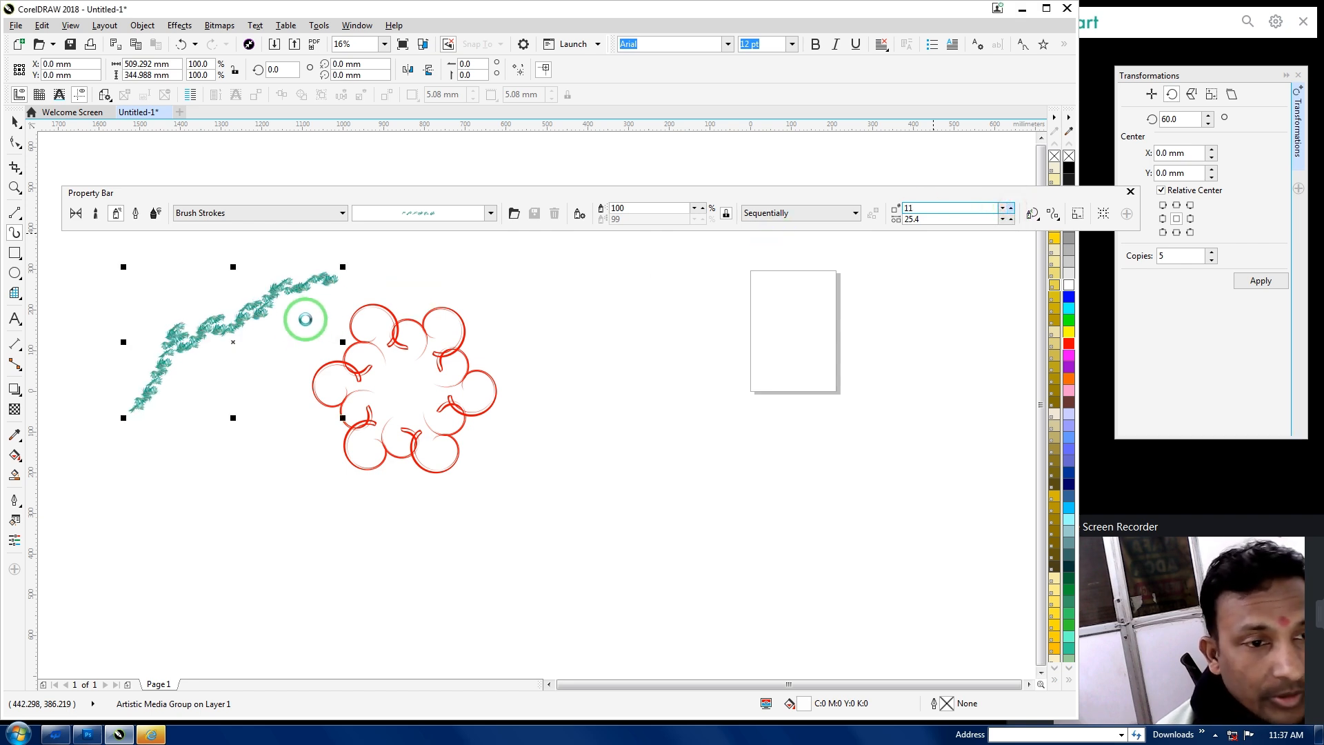
{"action": "left_click", "coordinate": [164, 425]}
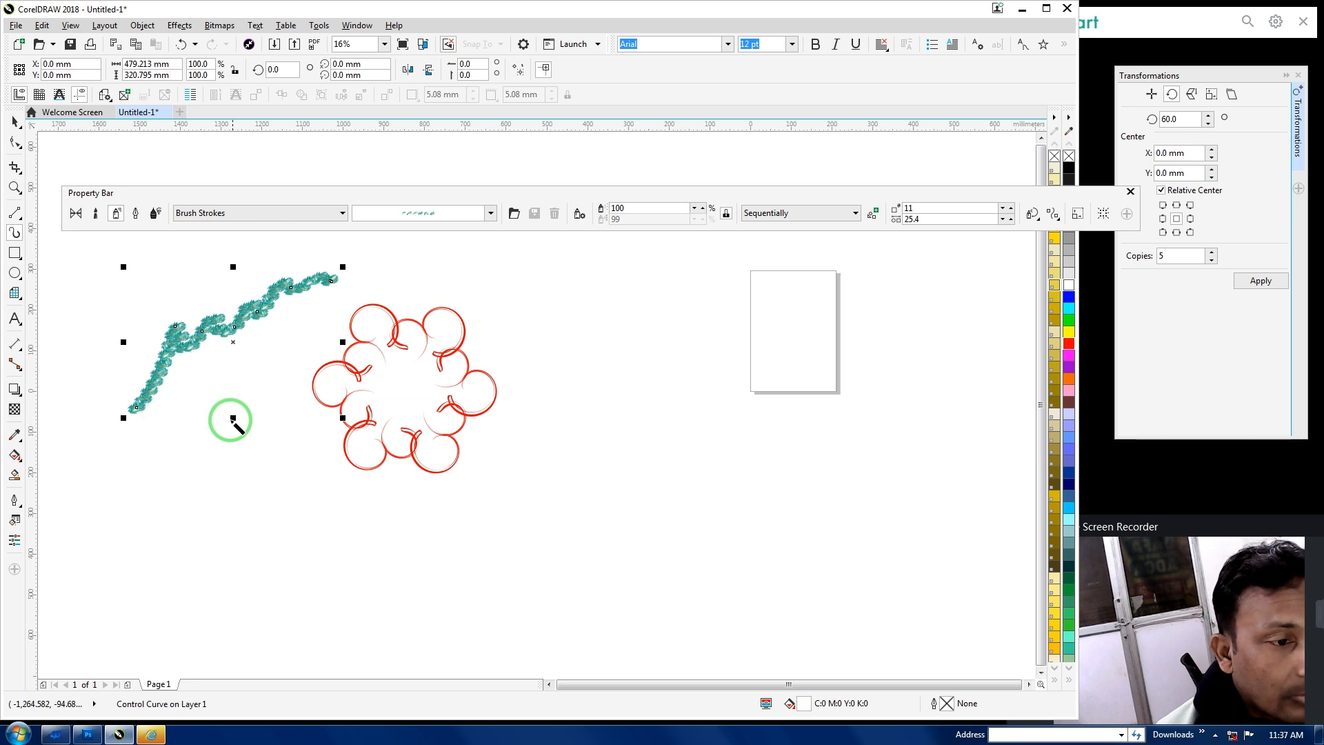
{"action": "left_click_drag", "start_coordinate": [125, 420], "coordinate": [48, 484]}
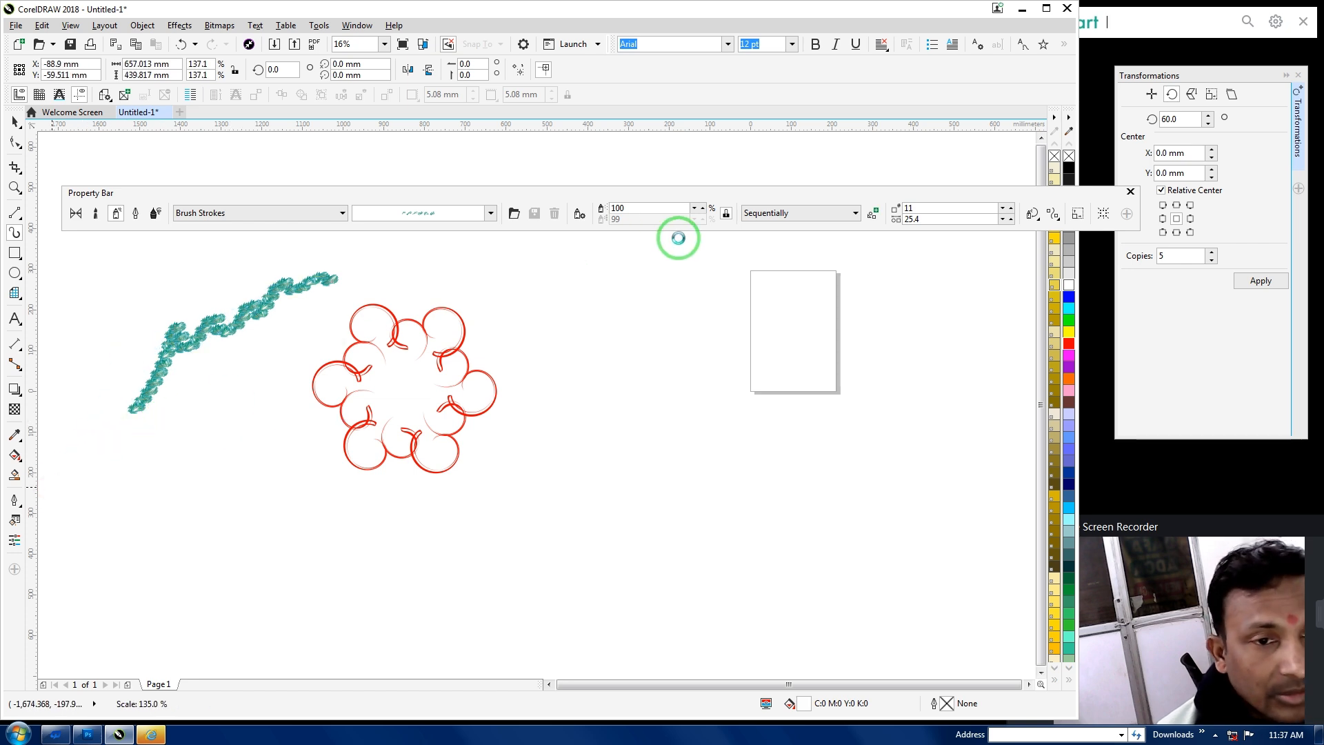
Change the teal spray stroke to the outlined purple star pattern from the Stars category
{"action": "left_click", "coordinate": [305, 213]}
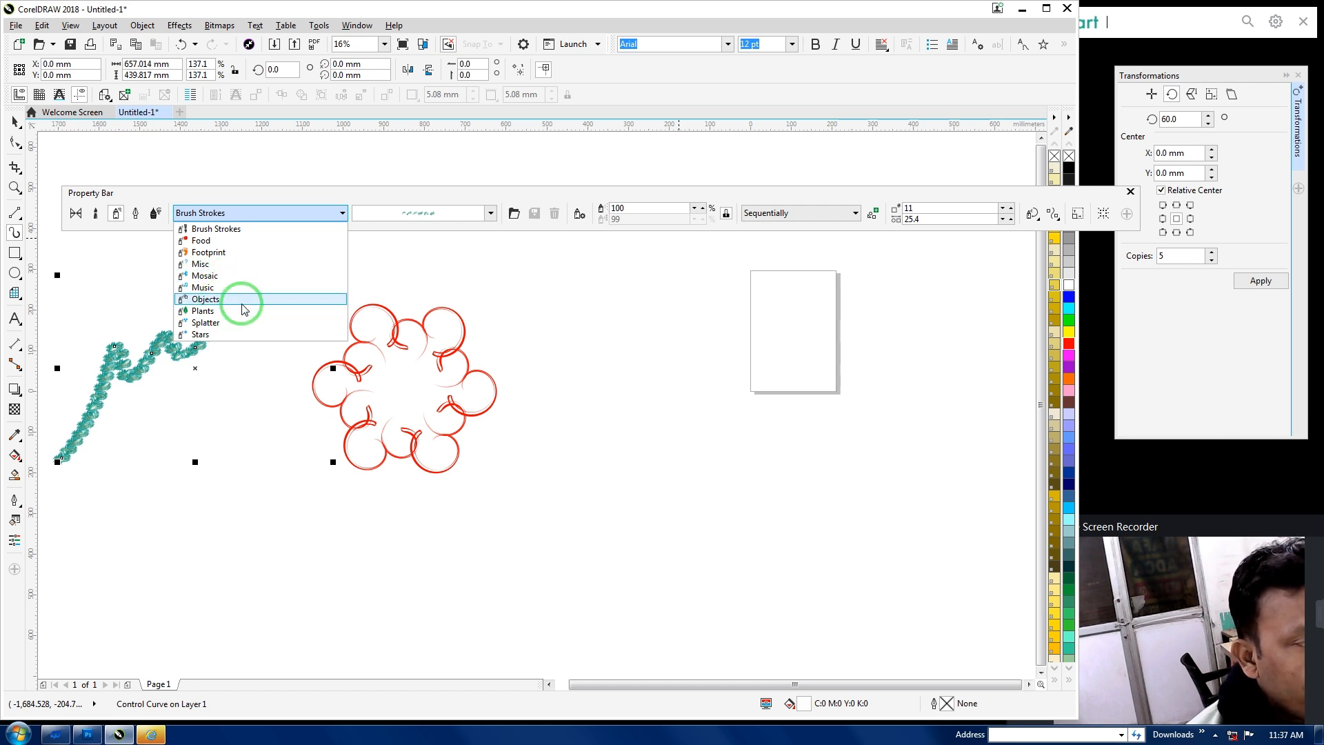
{"action": "left_click", "coordinate": [200, 334]}
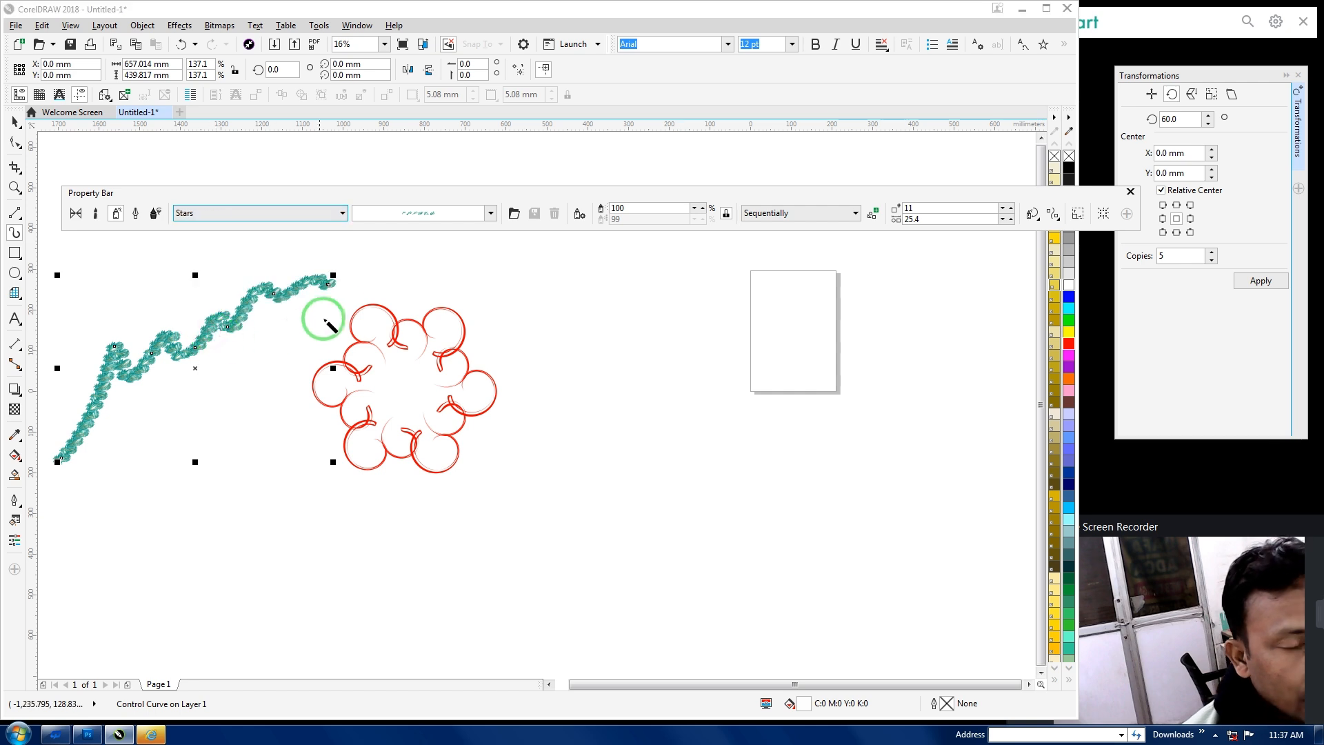
{"action": "left_click", "coordinate": [490, 215]}
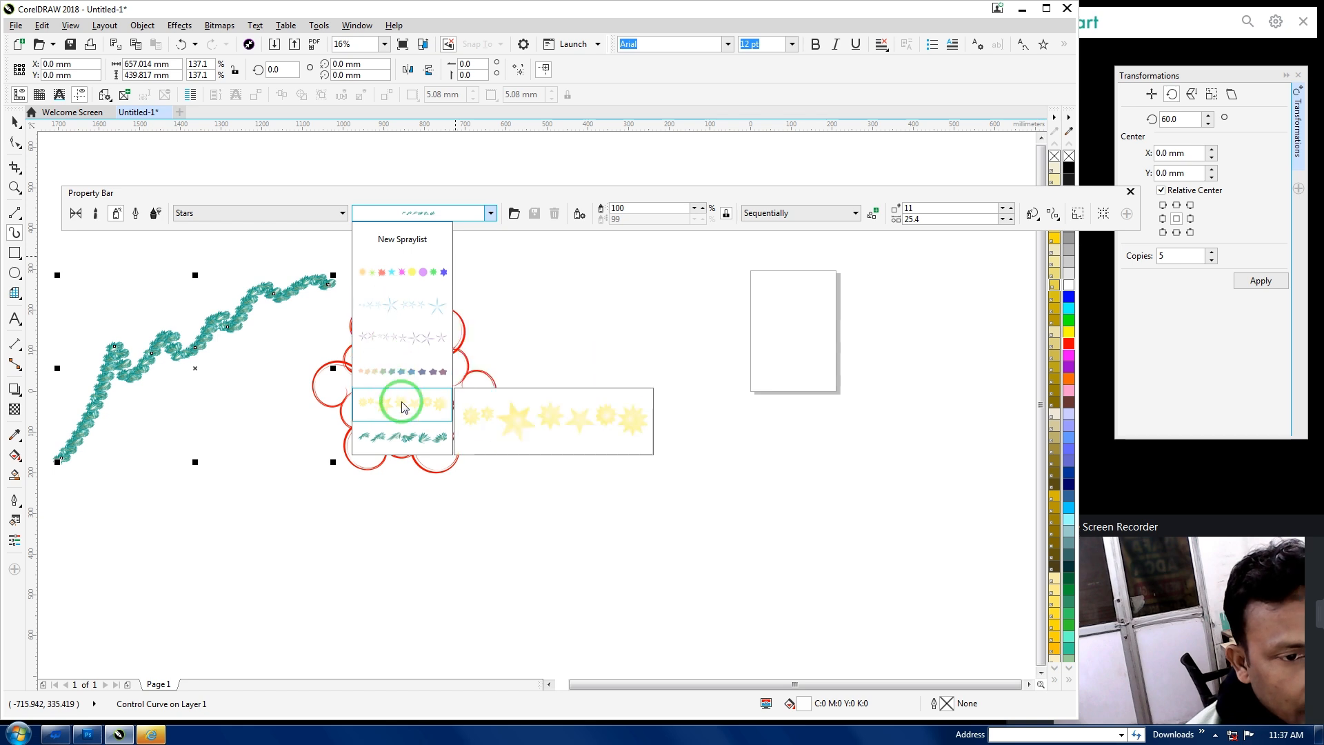
{"action": "left_click", "coordinate": [390, 338]}
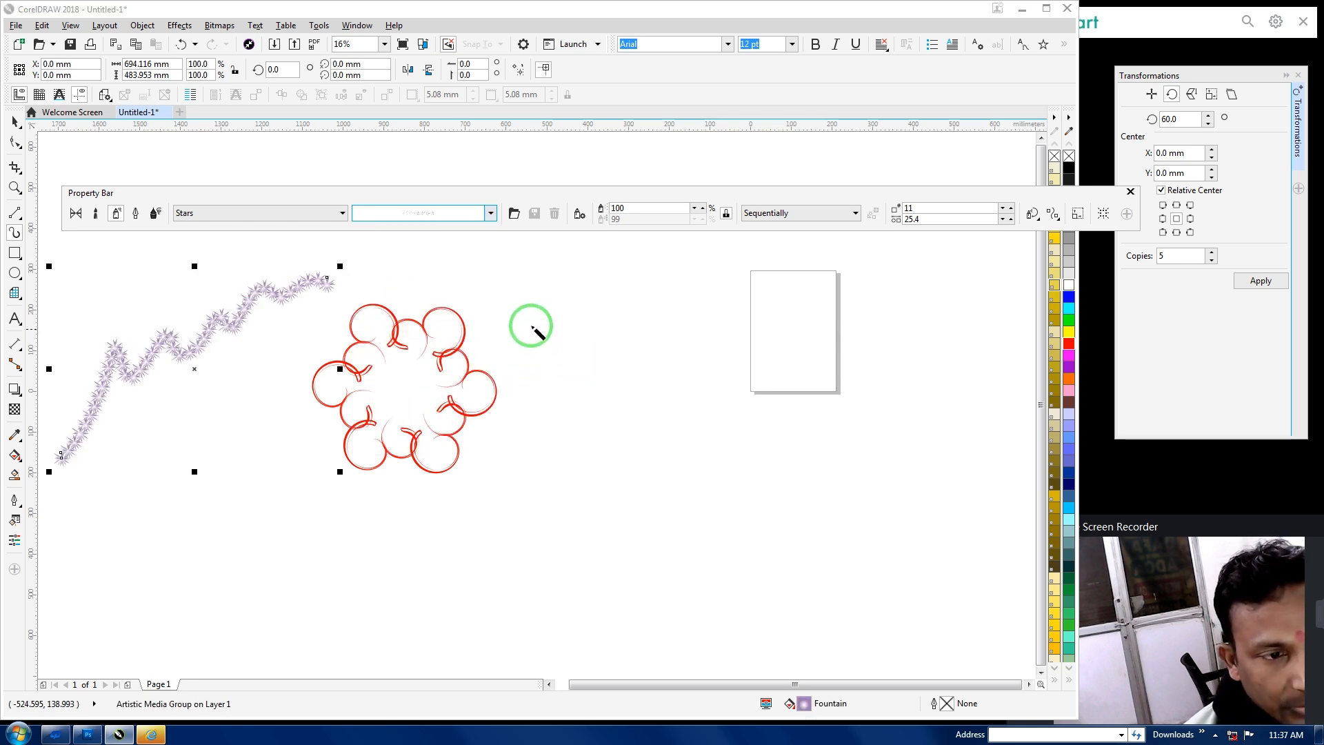
Spray a long winding star stroke across the page, change it to the multicoloured star pattern, and spray a smaller stroke below it
{"action": "mouse_move", "coordinate": [534, 304]}
{"action": "left_mouse_down"}
{"action": "mouse_move", "coordinate": [684, 332]}
{"action": "mouse_move", "coordinate": [865, 417]}
{"action": "mouse_move", "coordinate": [760, 531]}
{"action": "mouse_move", "coordinate": [721, 535]}
{"action": "left_mouse_up"}
{"action": "left_click", "coordinate": [473, 213]}
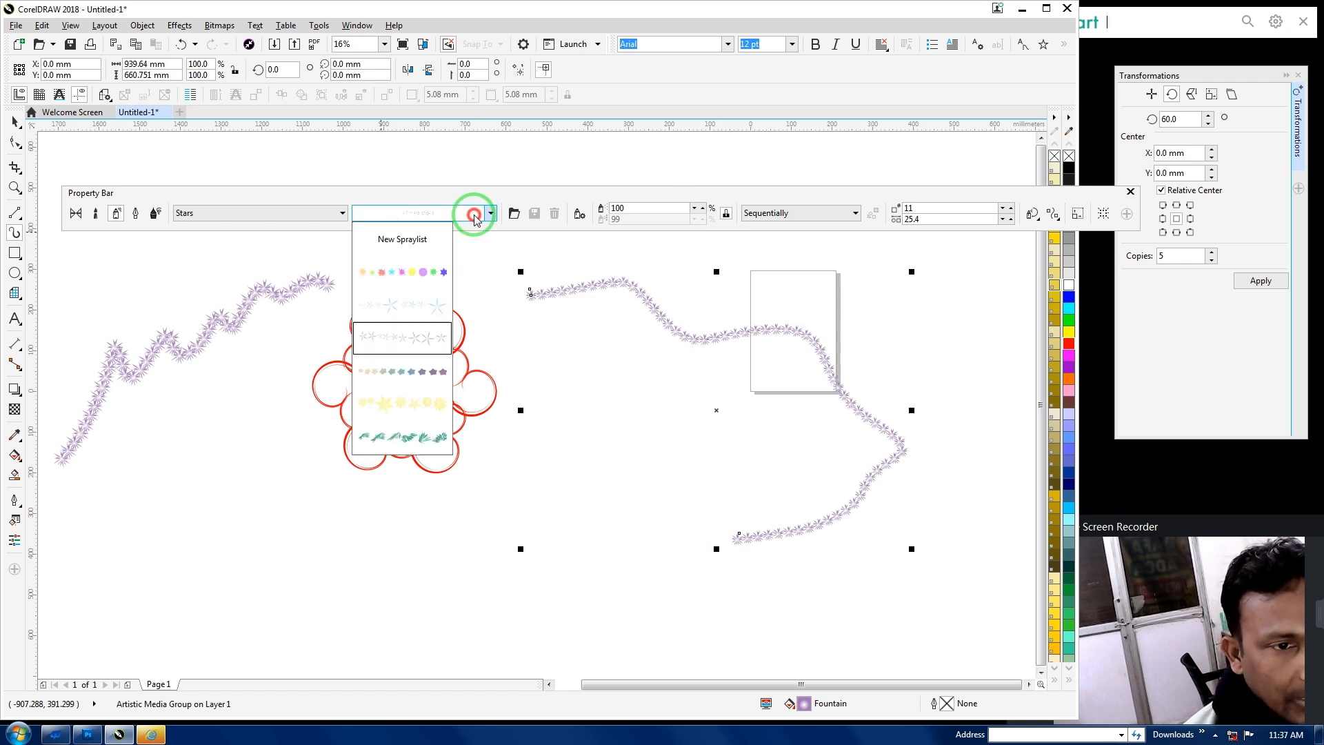
{"action": "left_click", "coordinate": [396, 272]}
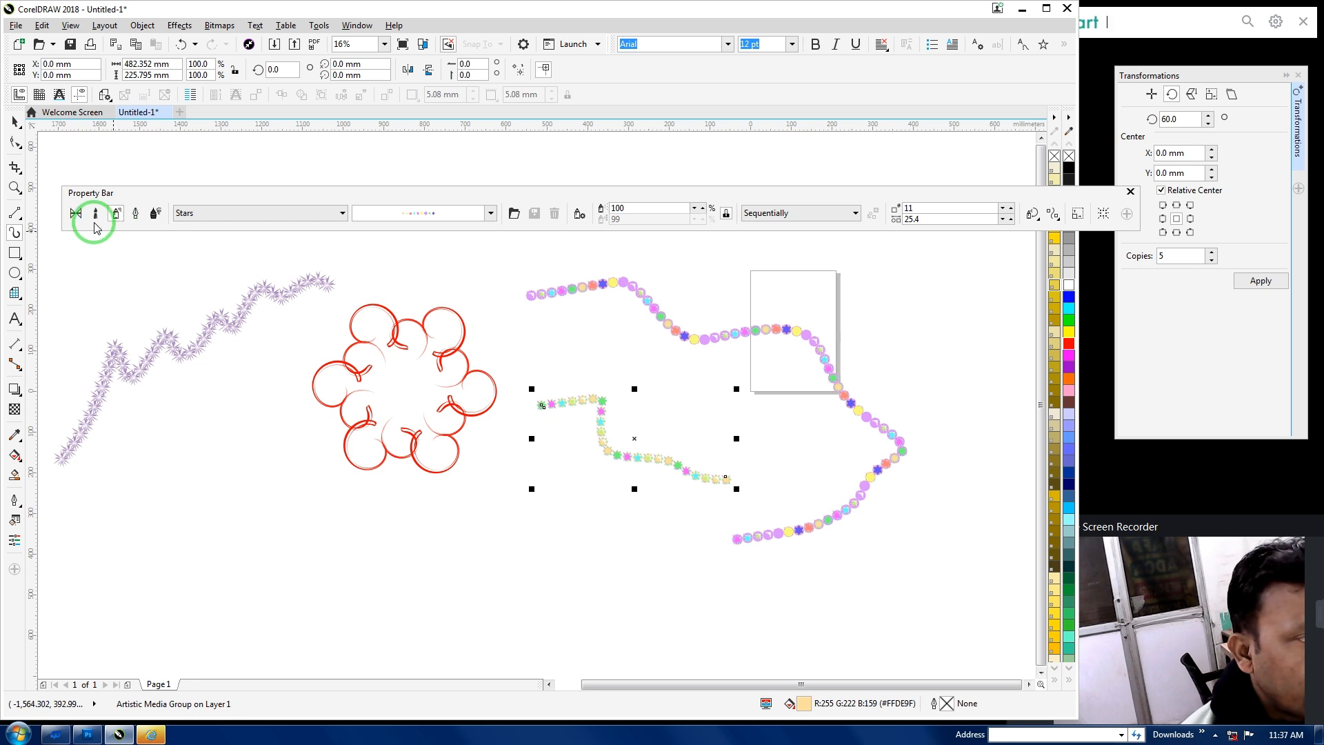
Change the smaller star stroke to the dark green leaf pattern from the Plants category and spray another leaf stroke below the ring
{"action": "left_click", "coordinate": [181, 213]}
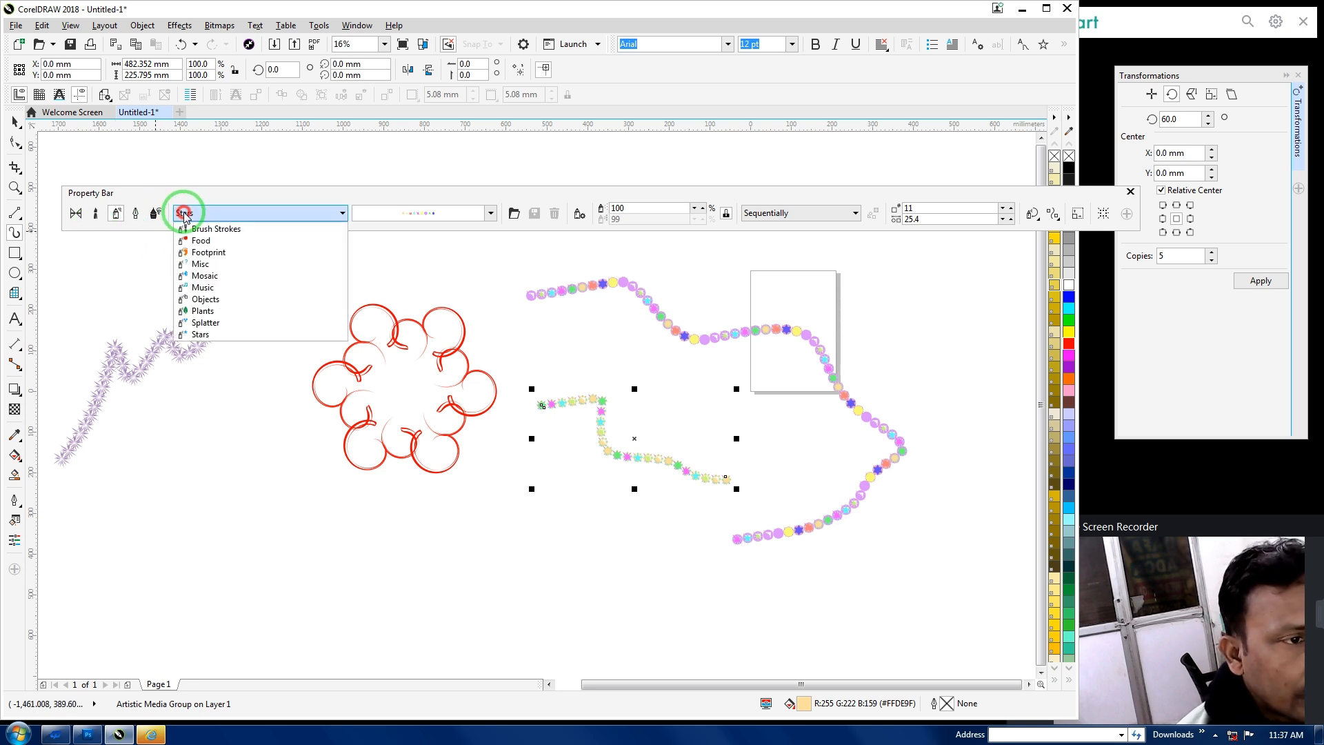
{"action": "left_click", "coordinate": [201, 312]}
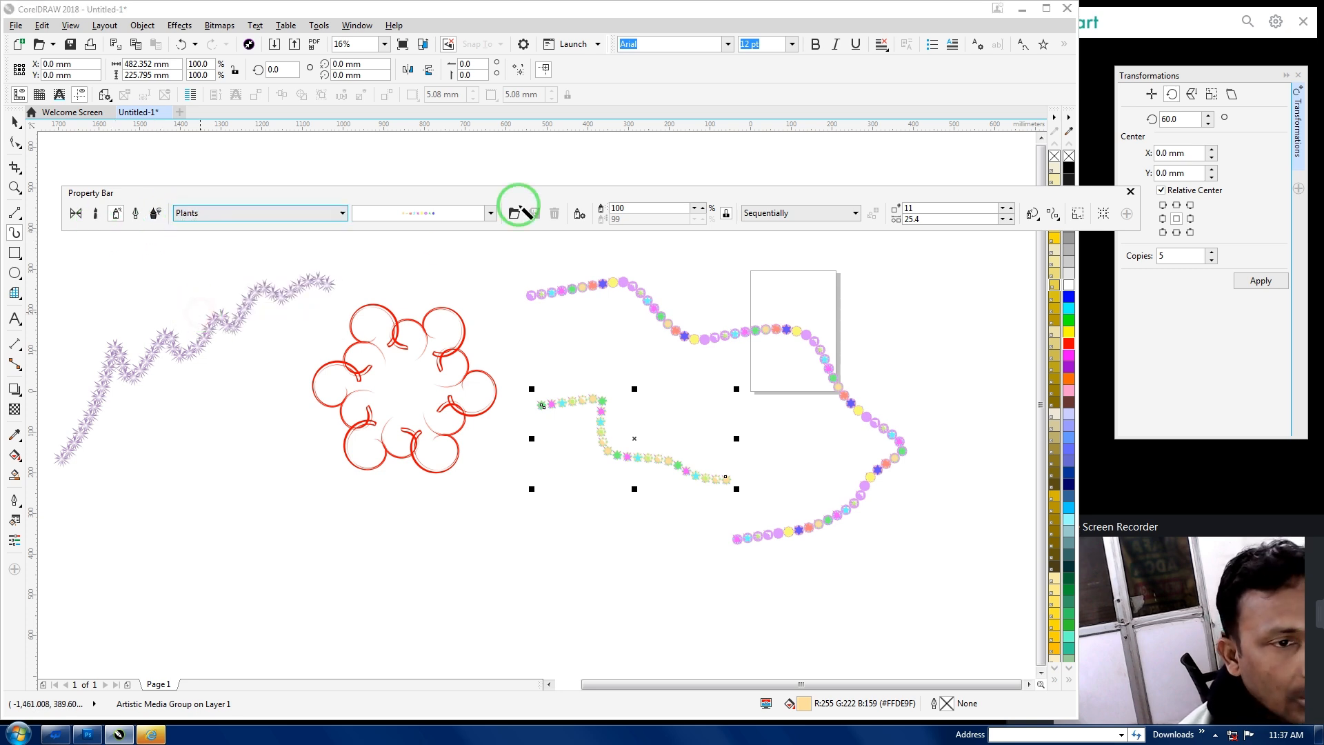
{"action": "left_click", "coordinate": [460, 210]}
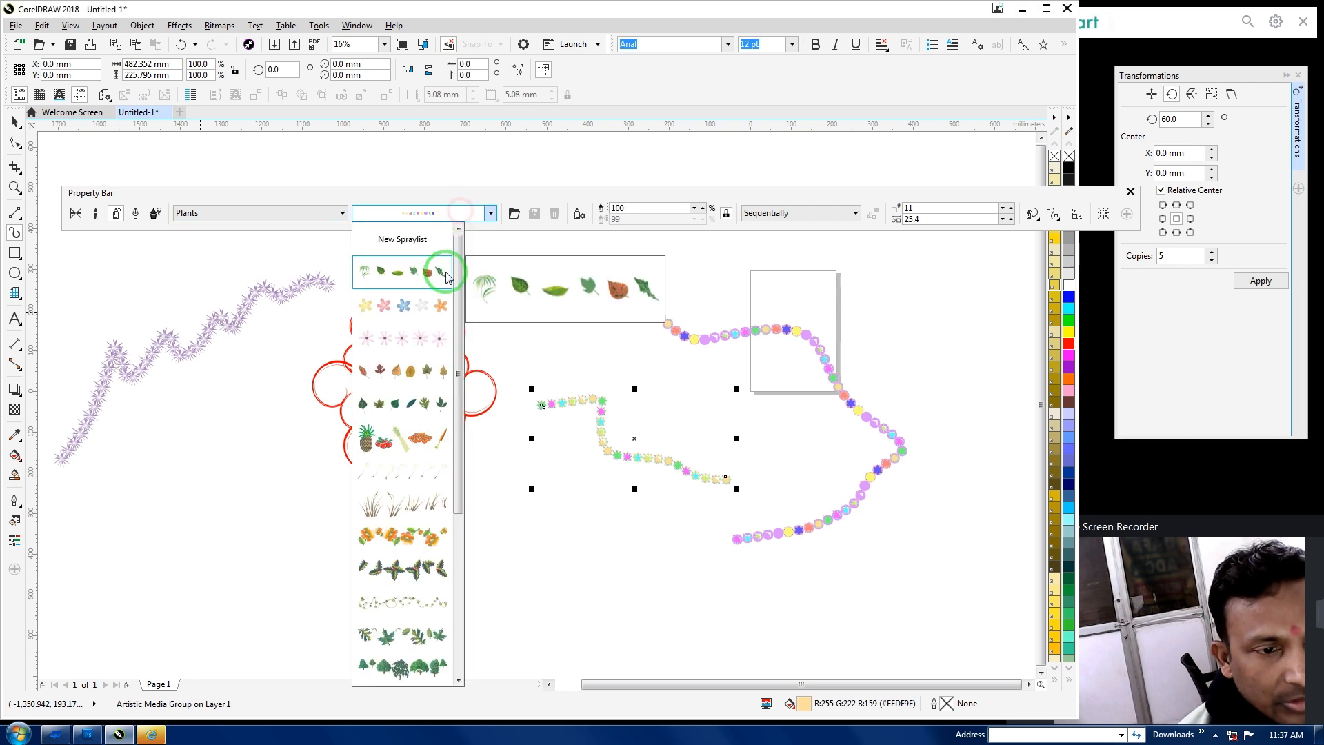
{"action": "left_click", "coordinate": [391, 403]}
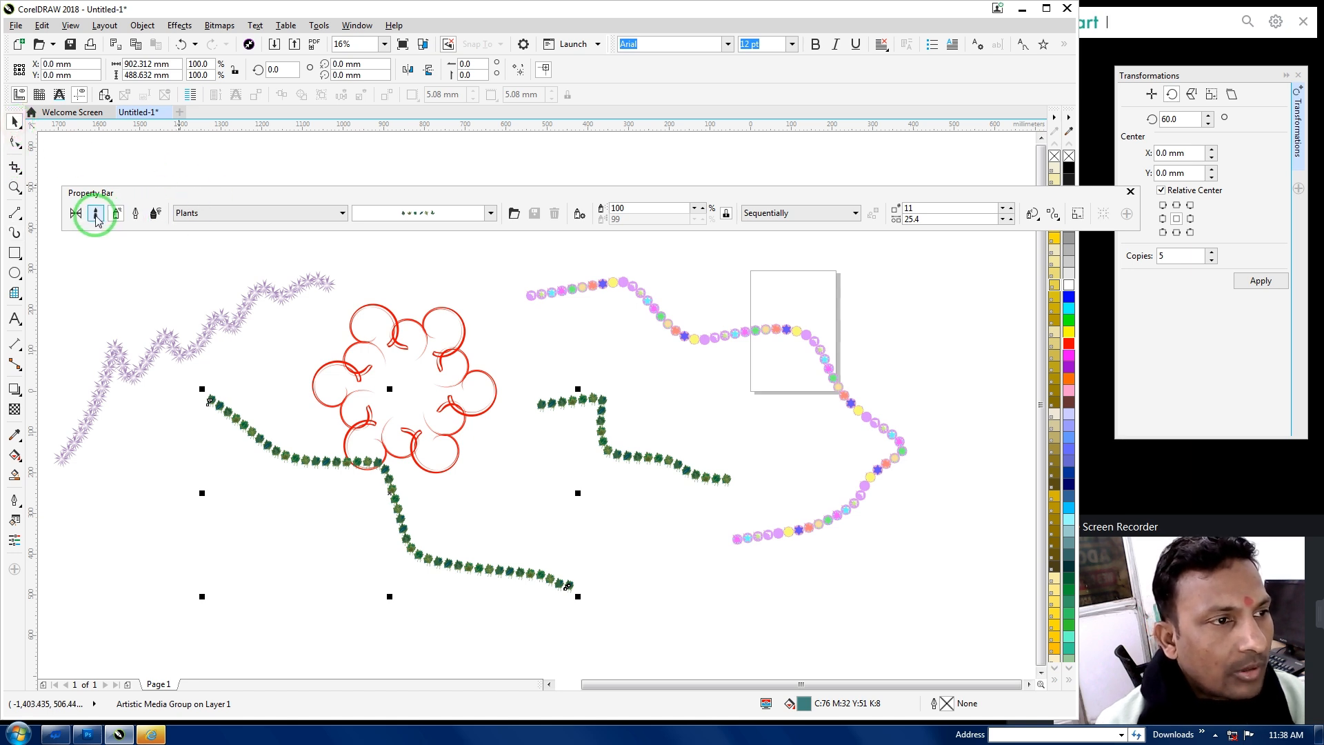
Draw a zigzag calligraphic stroke about 956 mm wide across the ring, using smoothing 11 and a 50.2 mm width
{"action": "left_click", "coordinate": [136, 212]}
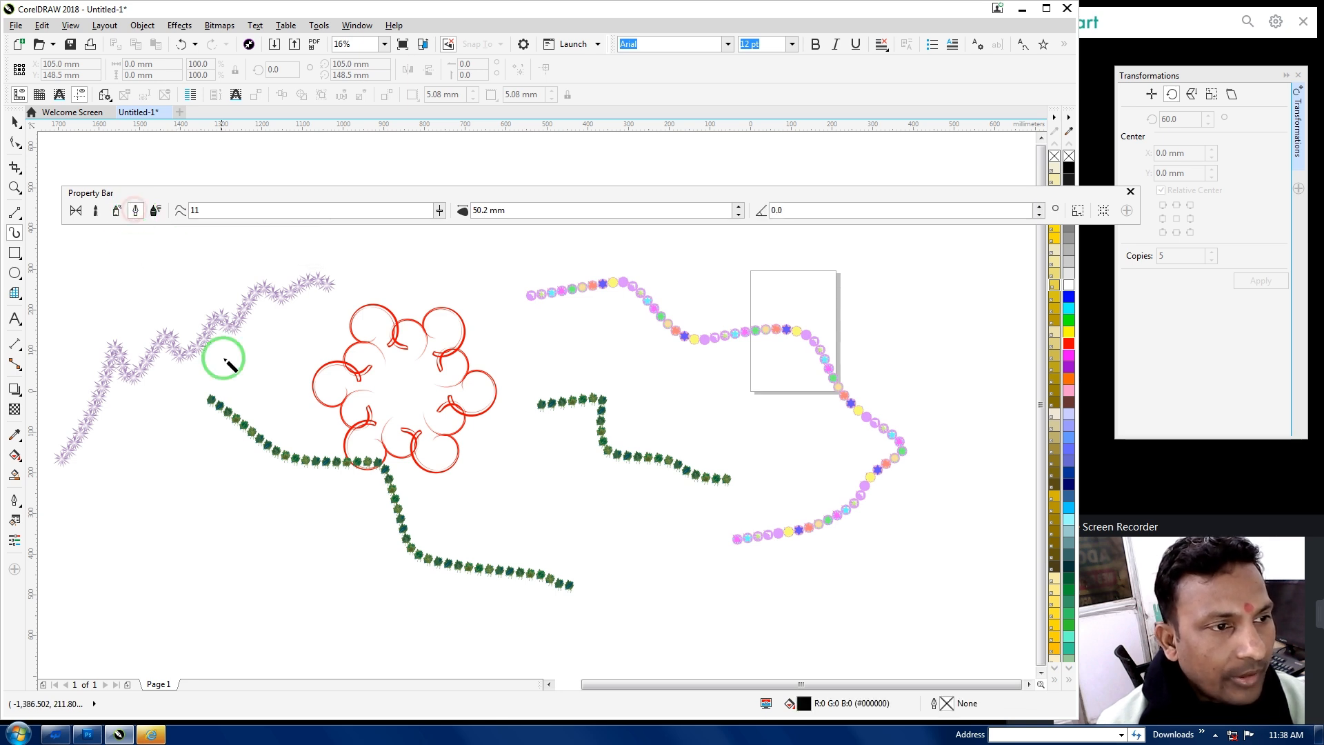
{"action": "mouse_move", "coordinate": [156, 483]}
{"action": "left_mouse_down"}
{"action": "mouse_move", "coordinate": [187, 383]}
{"action": "mouse_move", "coordinate": [205, 409]}
{"action": "mouse_move", "coordinate": [225, 398]}
{"action": "mouse_move", "coordinate": [250, 346]}
{"action": "mouse_move", "coordinate": [264, 405]}
{"action": "mouse_move", "coordinate": [324, 287]}
{"action": "mouse_move", "coordinate": [338, 357]}
{"action": "mouse_move", "coordinate": [407, 269]}
{"action": "mouse_move", "coordinate": [422, 268]}
{"action": "mouse_move", "coordinate": [424, 323]}
{"action": "mouse_move", "coordinate": [481, 297]}
{"action": "mouse_move", "coordinate": [524, 247]}
{"action": "left_mouse_up"}
{"action": "key", "text": "Escape"}
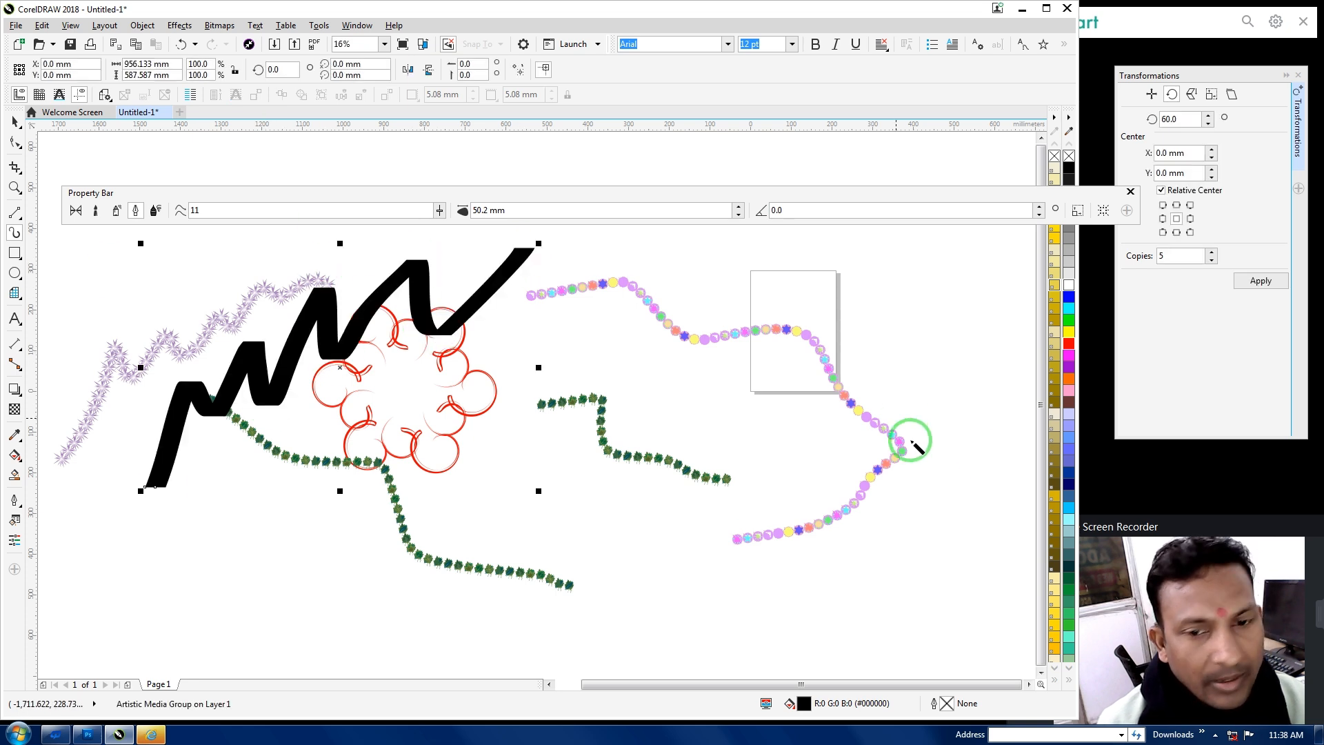
Try orange, green and red fills on the calligraphic stroke, and fill it with pale blue (R204 G204 B255)
{"action": "left_click", "coordinate": [1066, 380]}
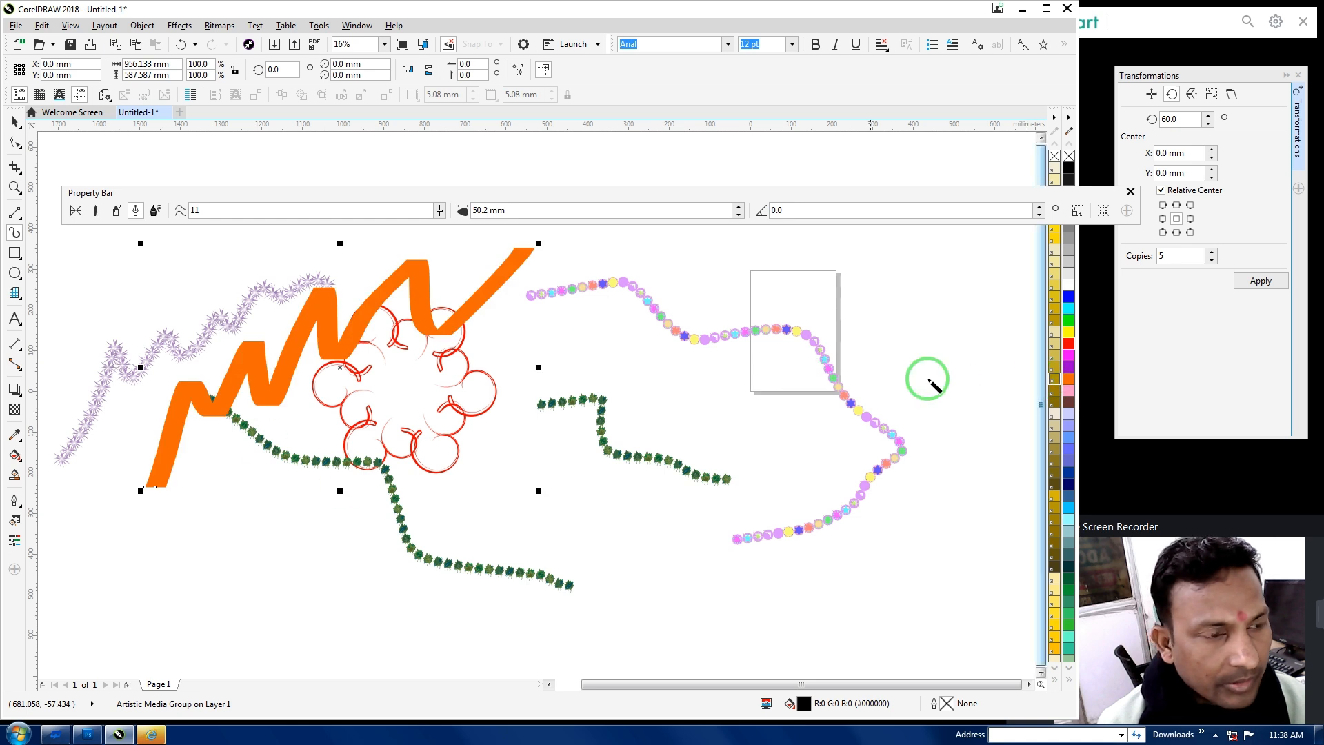
{"action": "left_click", "coordinate": [1072, 321]}
{"action": "left_click", "coordinate": [1068, 343]}
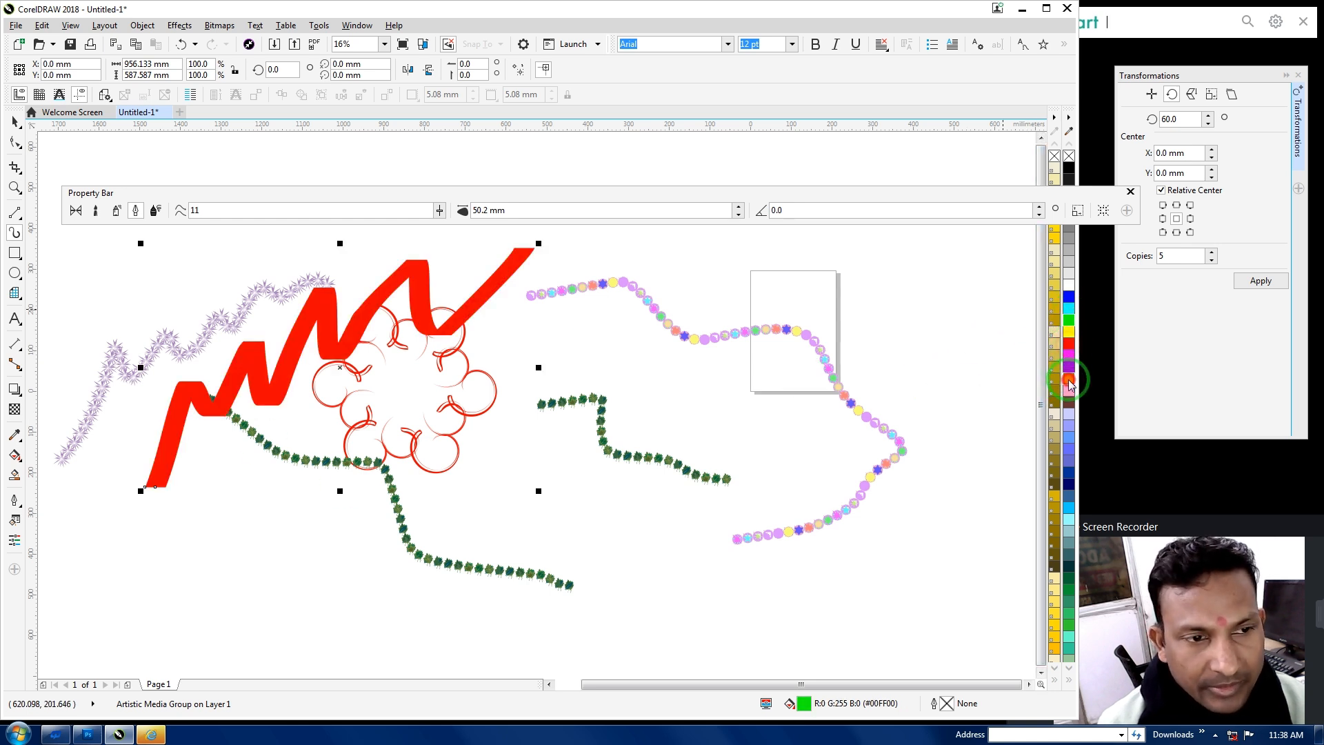
{"action": "key", "text": "ctrl+z"}
{"action": "key", "text": "ctrl+z"}
{"action": "left_click", "coordinate": [229, 406]}
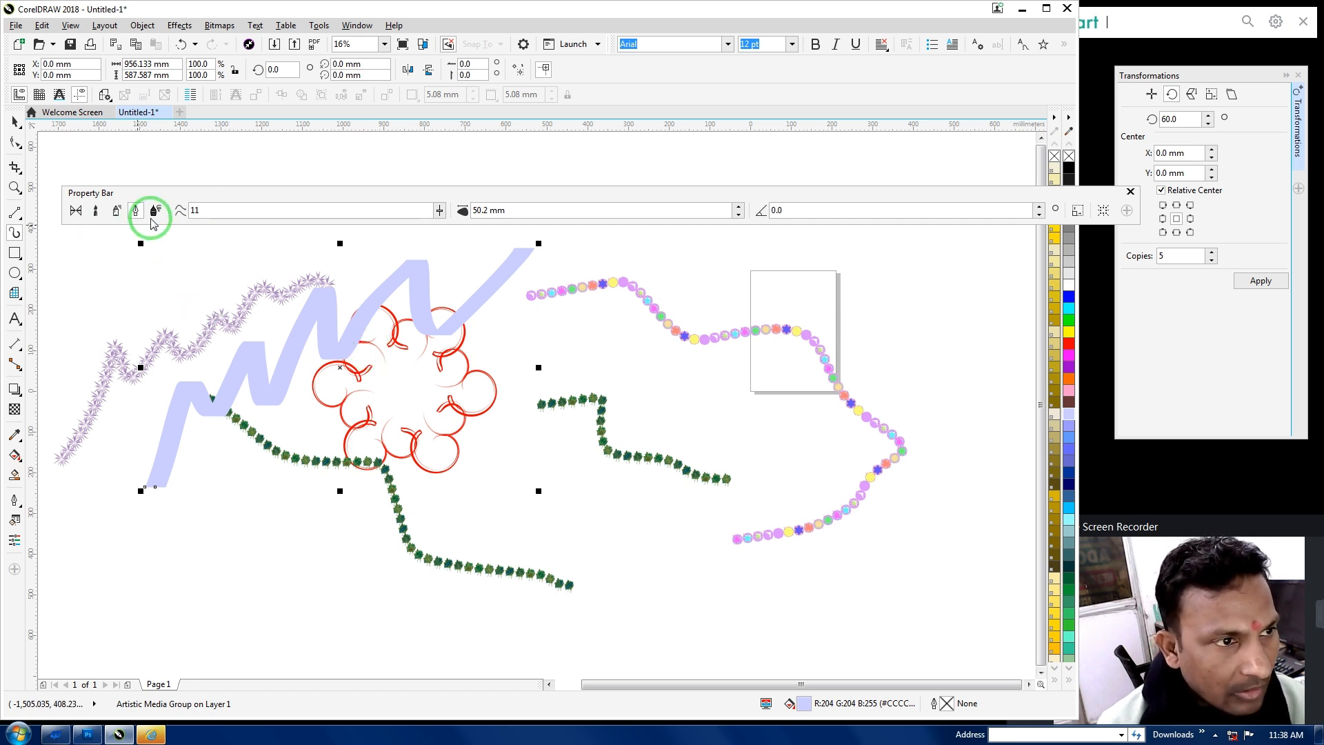
Set the calligraphic brush's freehand smoothing to 17, stroke width to 51.7 mm and angle to 45°
{"action": "left_click_drag", "start_coordinate": [440, 211], "coordinate": [443, 236]}
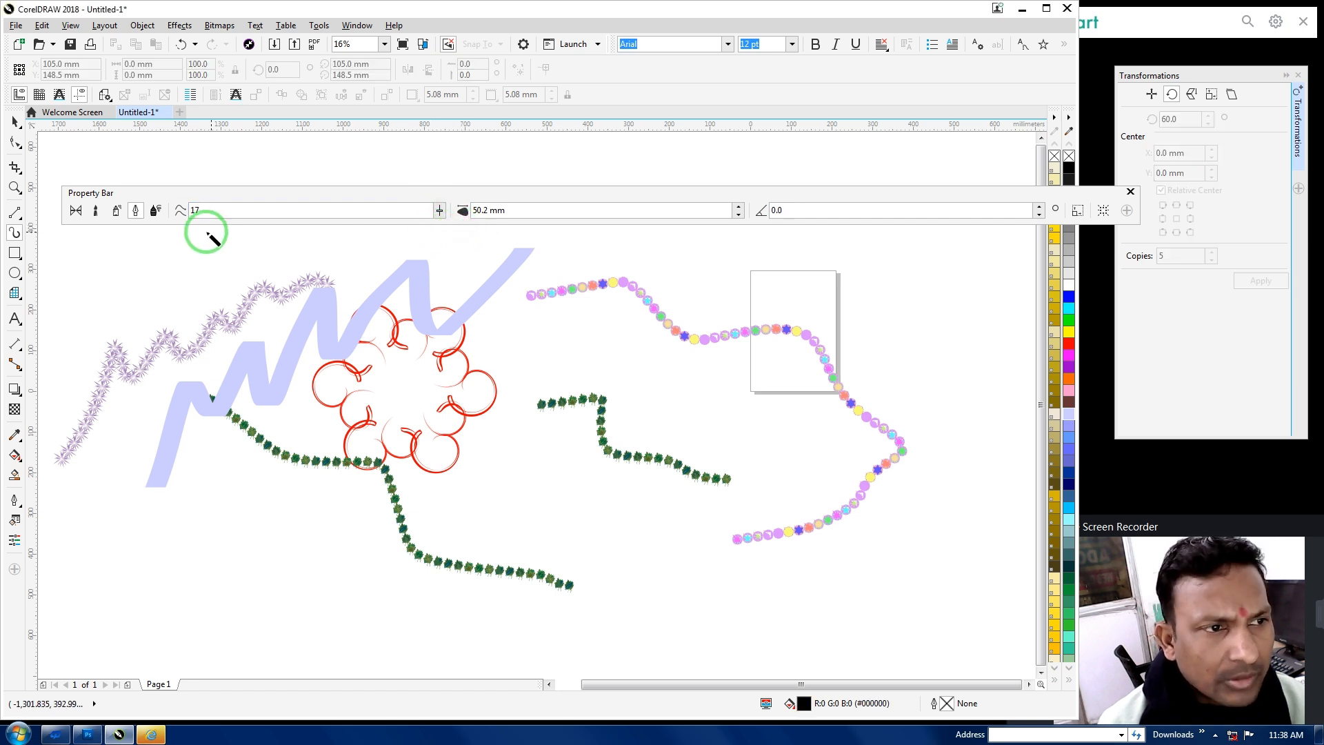
{"action": "left_click", "coordinate": [219, 214]}
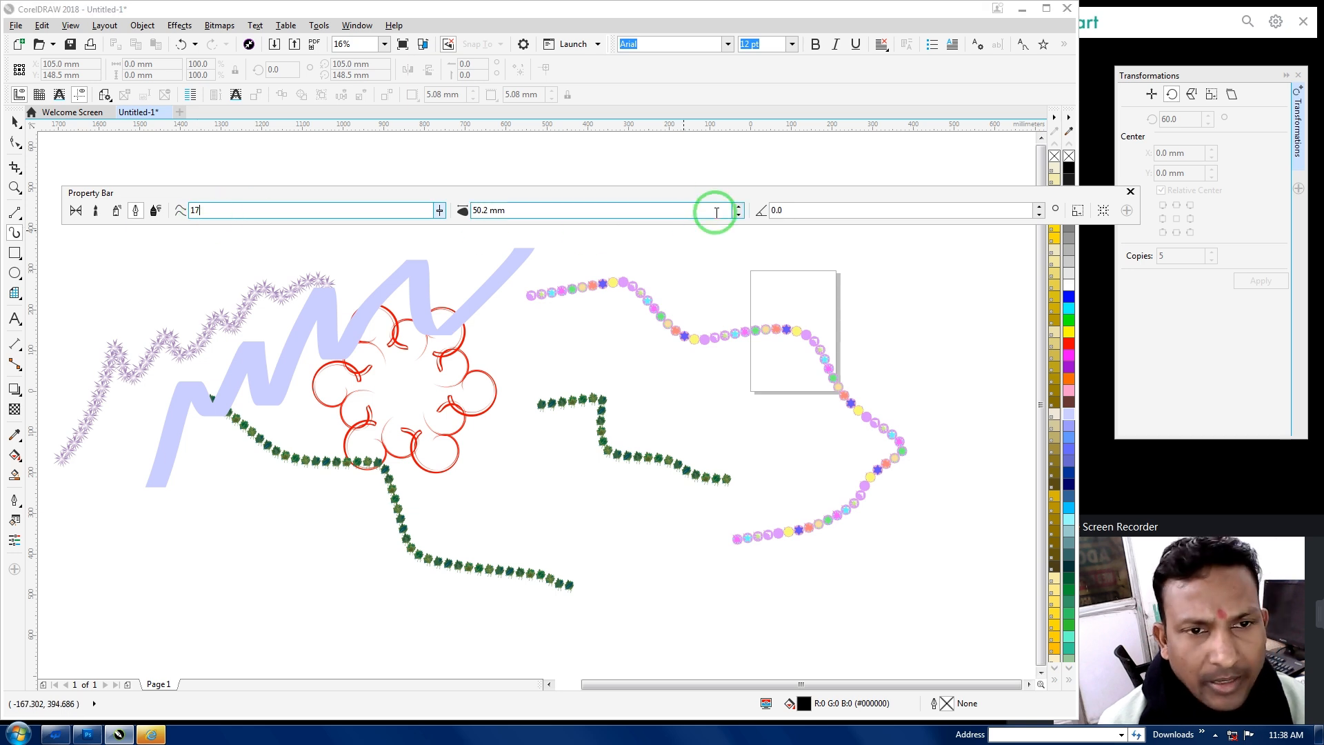
{"action": "left_click", "coordinate": [737, 206]}
{"action": "left_click", "coordinate": [780, 209]}
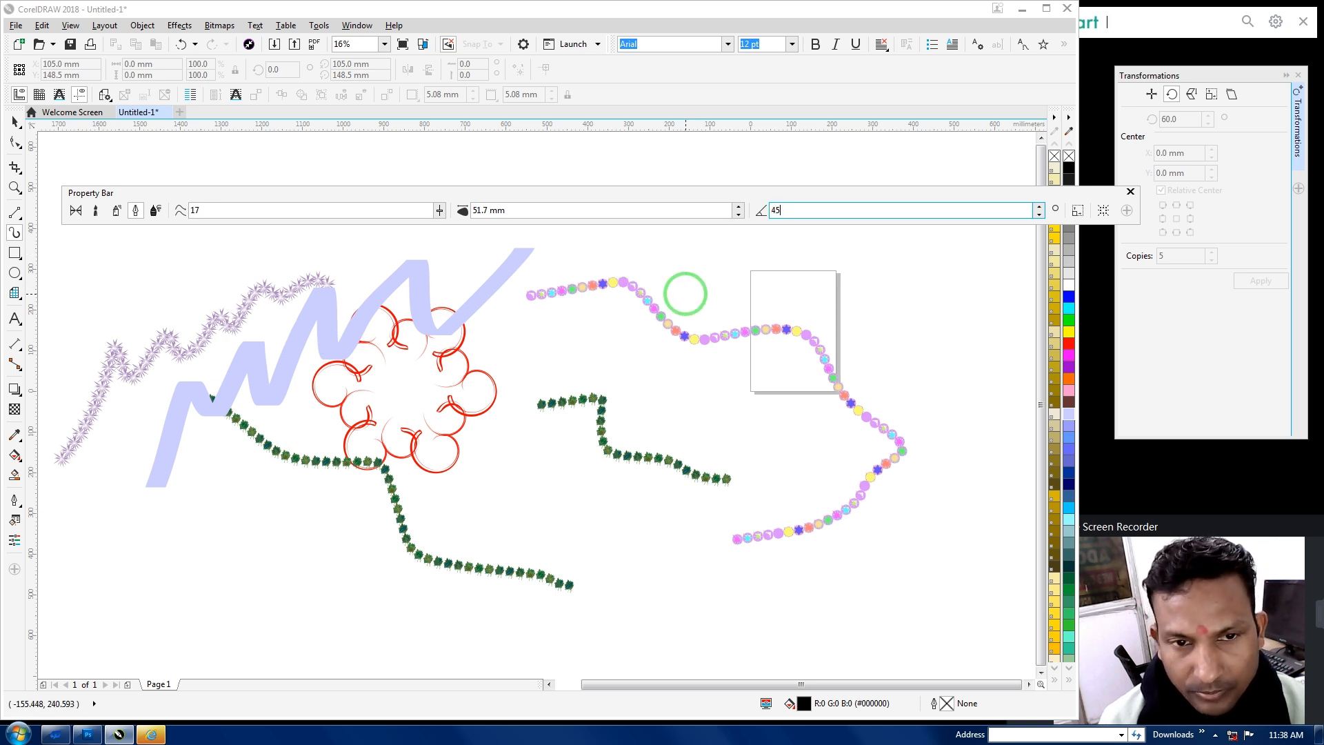
Draw three wavy black calligraphic strokes across and below the ring, from about 1290 mm to about 1935 mm wide
{"action": "key", "text": "Return"}
{"action": "mouse_move", "coordinate": [269, 492]}
{"action": "left_mouse_down"}
{"action": "mouse_move", "coordinate": [374, 402]}
{"action": "mouse_move", "coordinate": [467, 434]}
{"action": "mouse_move", "coordinate": [527, 414]}
{"action": "mouse_move", "coordinate": [584, 427]}
{"action": "mouse_move", "coordinate": [790, 416]}
{"action": "left_mouse_up"}
{"action": "mouse_move", "coordinate": [230, 536]}
{"action": "left_mouse_down"}
{"action": "mouse_move", "coordinate": [334, 518]}
{"action": "mouse_move", "coordinate": [386, 540]}
{"action": "mouse_move", "coordinate": [472, 525]}
{"action": "mouse_move", "coordinate": [529, 543]}
{"action": "mouse_move", "coordinate": [677, 524]}
{"action": "mouse_move", "coordinate": [700, 544]}
{"action": "left_mouse_up"}
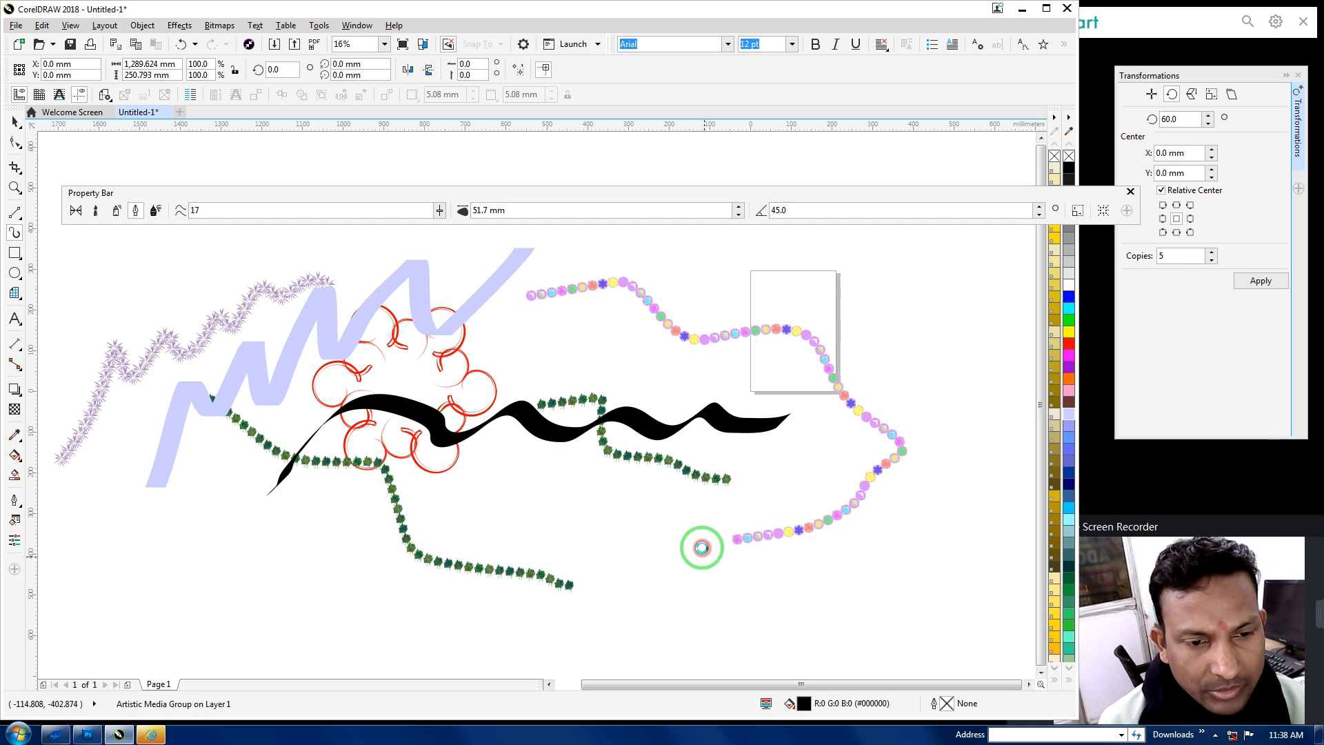
{"action": "mouse_move", "coordinate": [189, 463]}
{"action": "left_mouse_down"}
{"action": "mouse_move", "coordinate": [257, 484]}
{"action": "mouse_move", "coordinate": [343, 453]}
{"action": "mouse_move", "coordinate": [488, 450]}
{"action": "mouse_move", "coordinate": [587, 495]}
{"action": "mouse_move", "coordinate": [867, 508]}
{"action": "mouse_move", "coordinate": [978, 477]}
{"action": "left_mouse_up"}
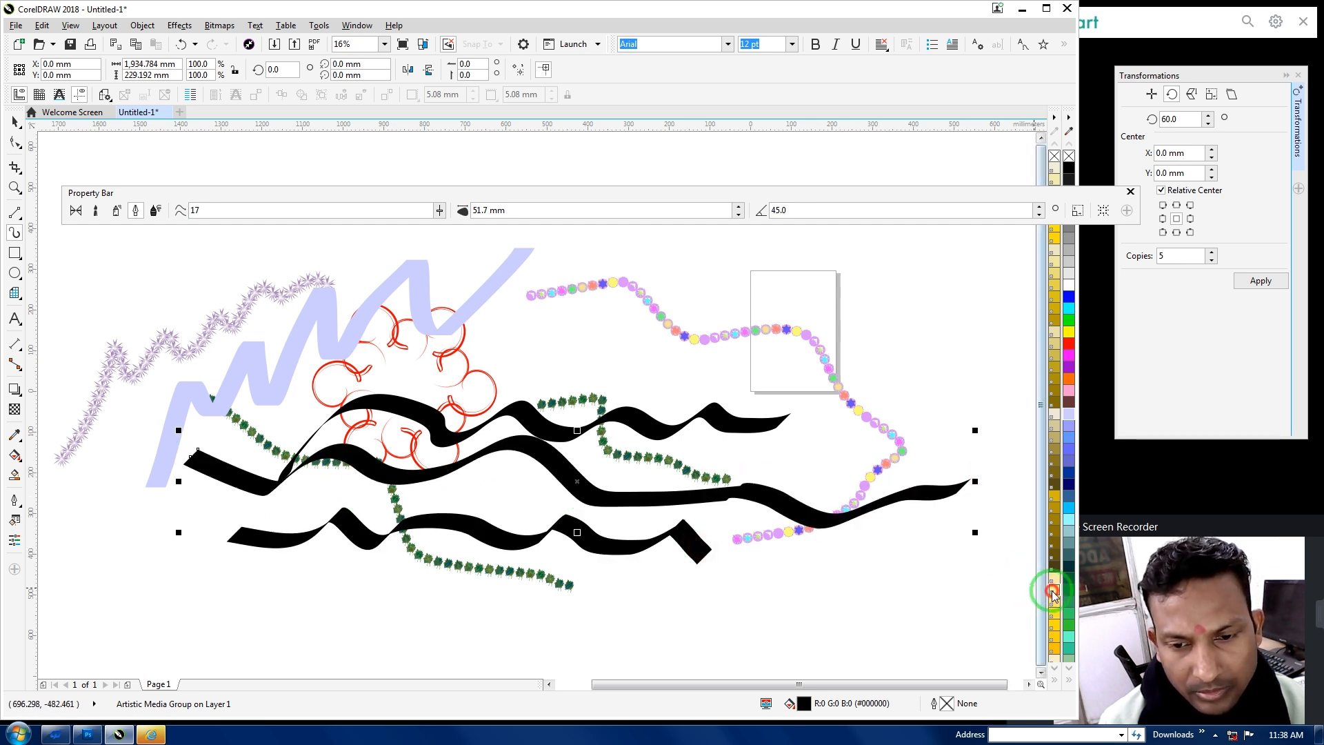
Try a dark gold fill on the longest calligraphic stroke, and fill it with red (R255 G0 B0)
{"action": "left_click", "coordinate": [1054, 557]}
{"action": "left_click", "coordinate": [1053, 543]}
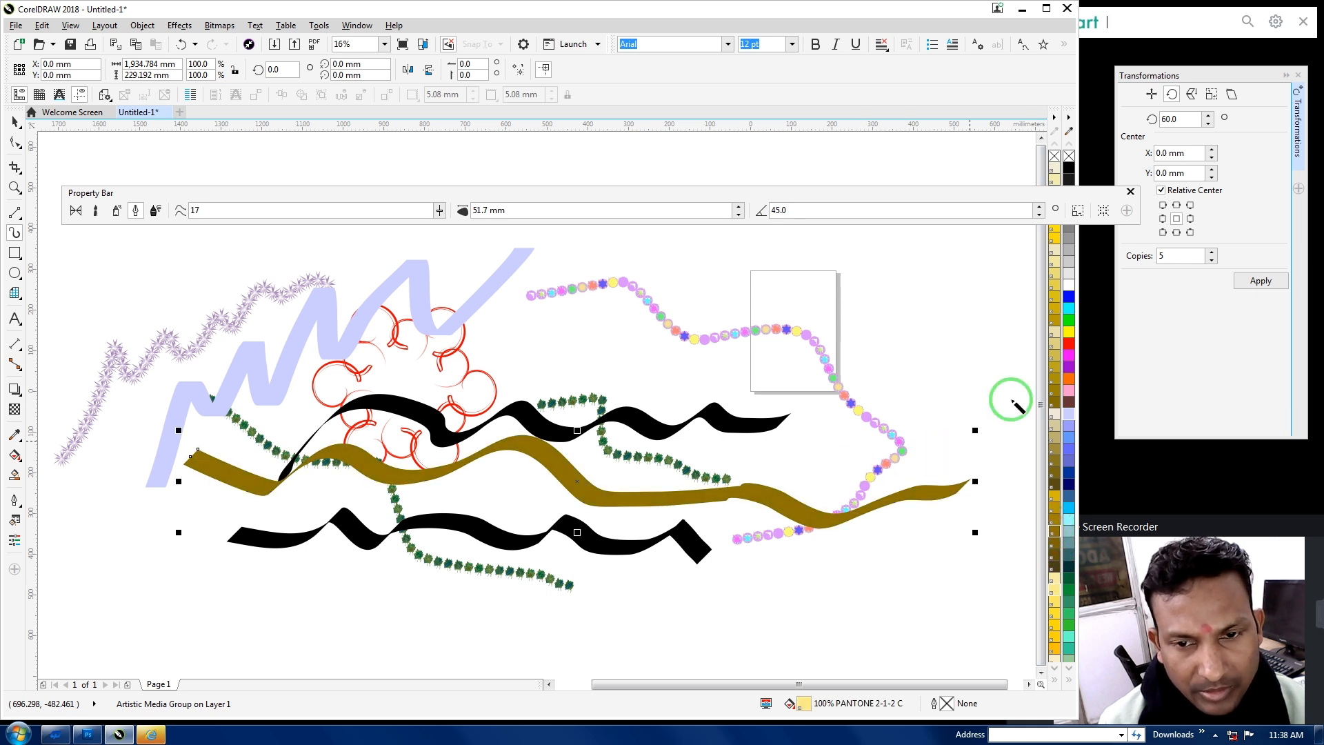
{"action": "left_click", "coordinate": [1067, 346]}
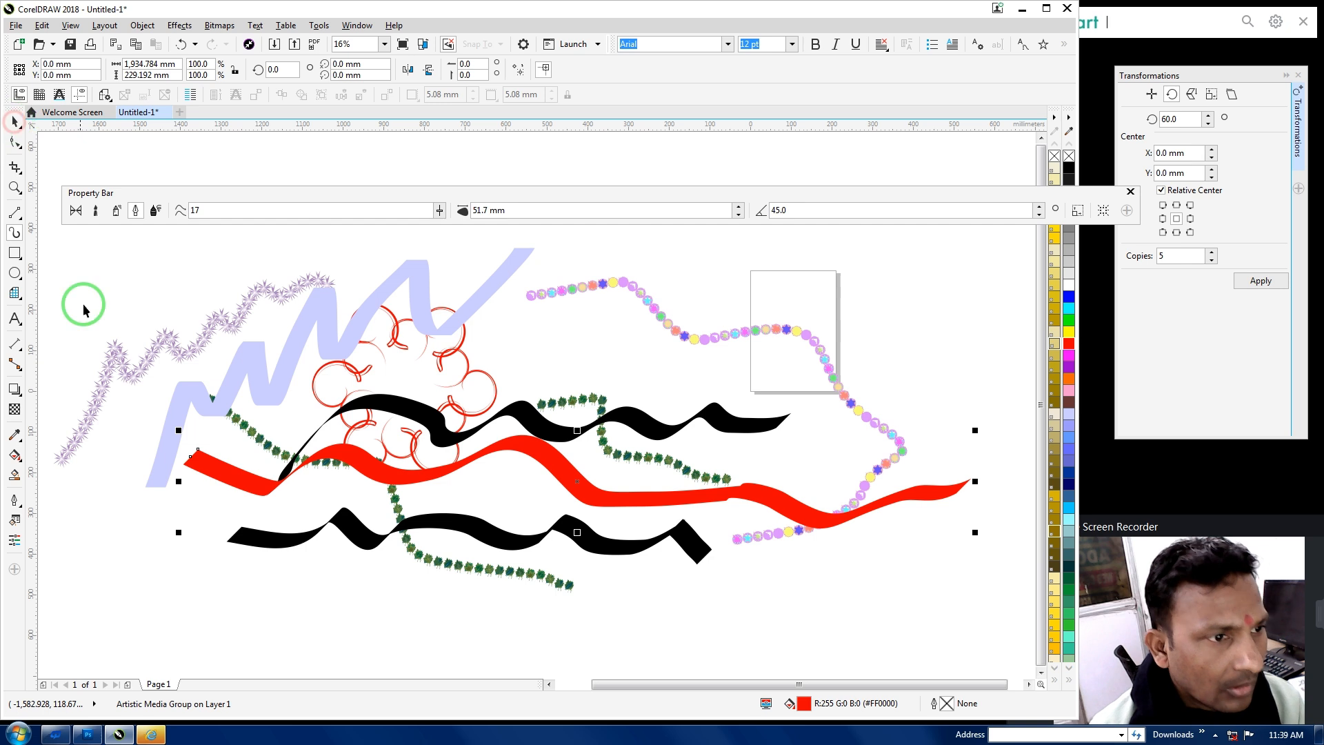
Choose a preset Artistic Media stroke with a thick start and thin end, and draw two strokes about 541 mm and 556 mm wide
{"action": "mouse_move", "coordinate": [154, 242]}
{"action": "left_mouse_down"}
{"action": "mouse_move", "coordinate": [895, 541]}
{"action": "mouse_move", "coordinate": [896, 581]}
{"action": "left_mouse_up"}
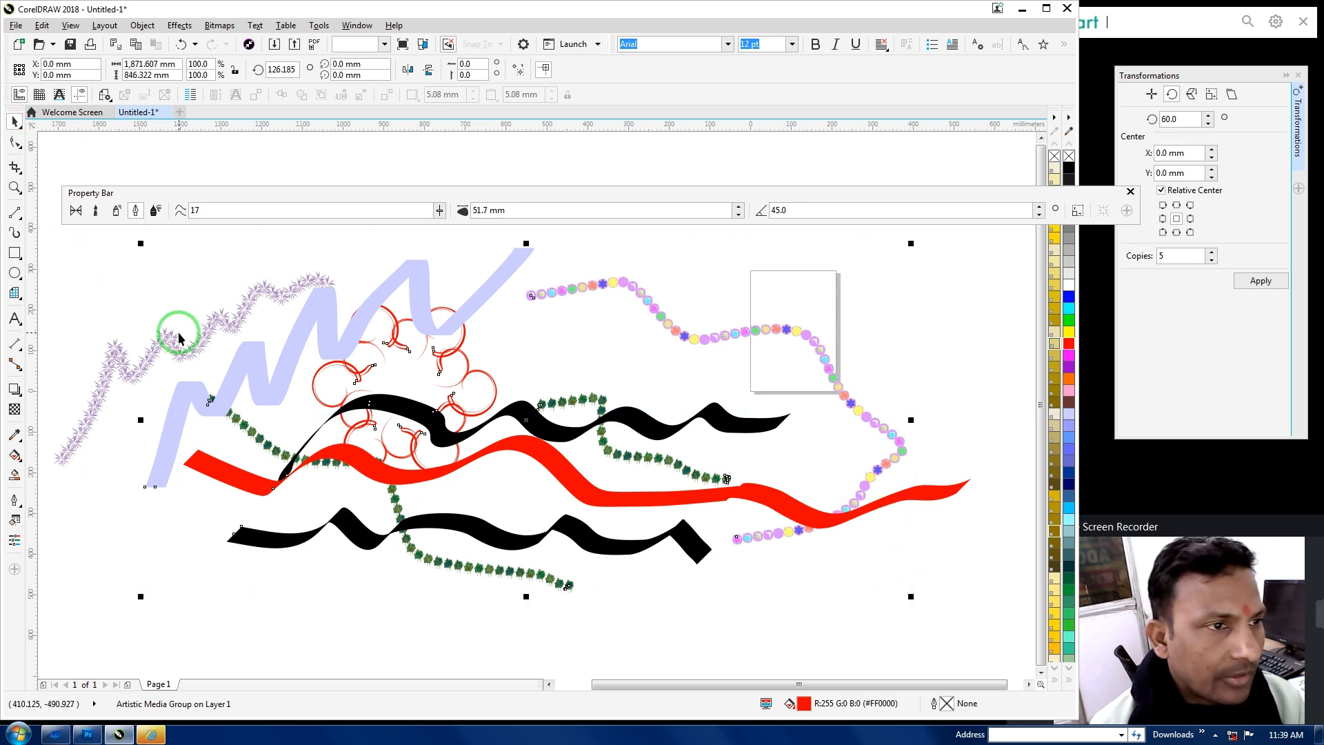
{"action": "left_click", "coordinate": [14, 237]}
{"action": "left_click", "coordinate": [78, 211]}
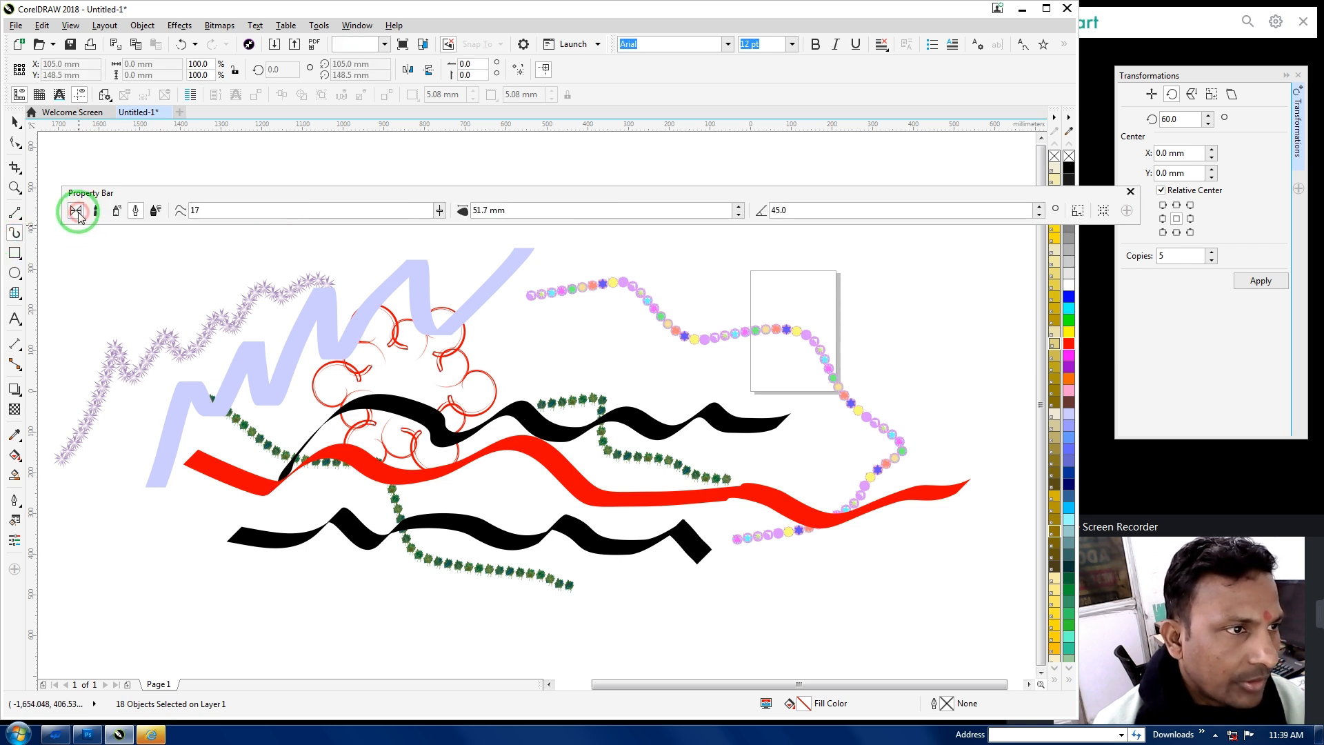
{"action": "left_click", "coordinate": [469, 210]}
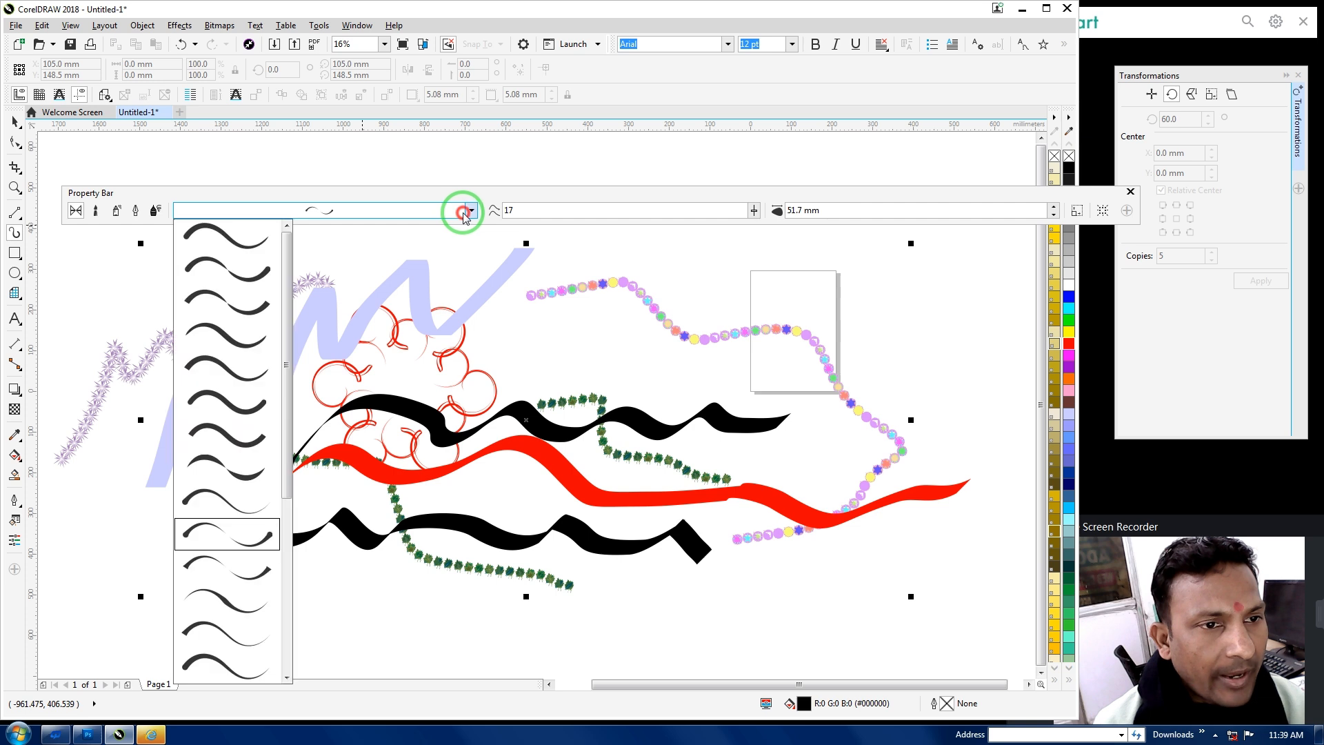
{"action": "left_click_drag", "start_coordinate": [286, 296], "coordinate": [281, 410]}
{"action": "left_click", "coordinate": [217, 436]}
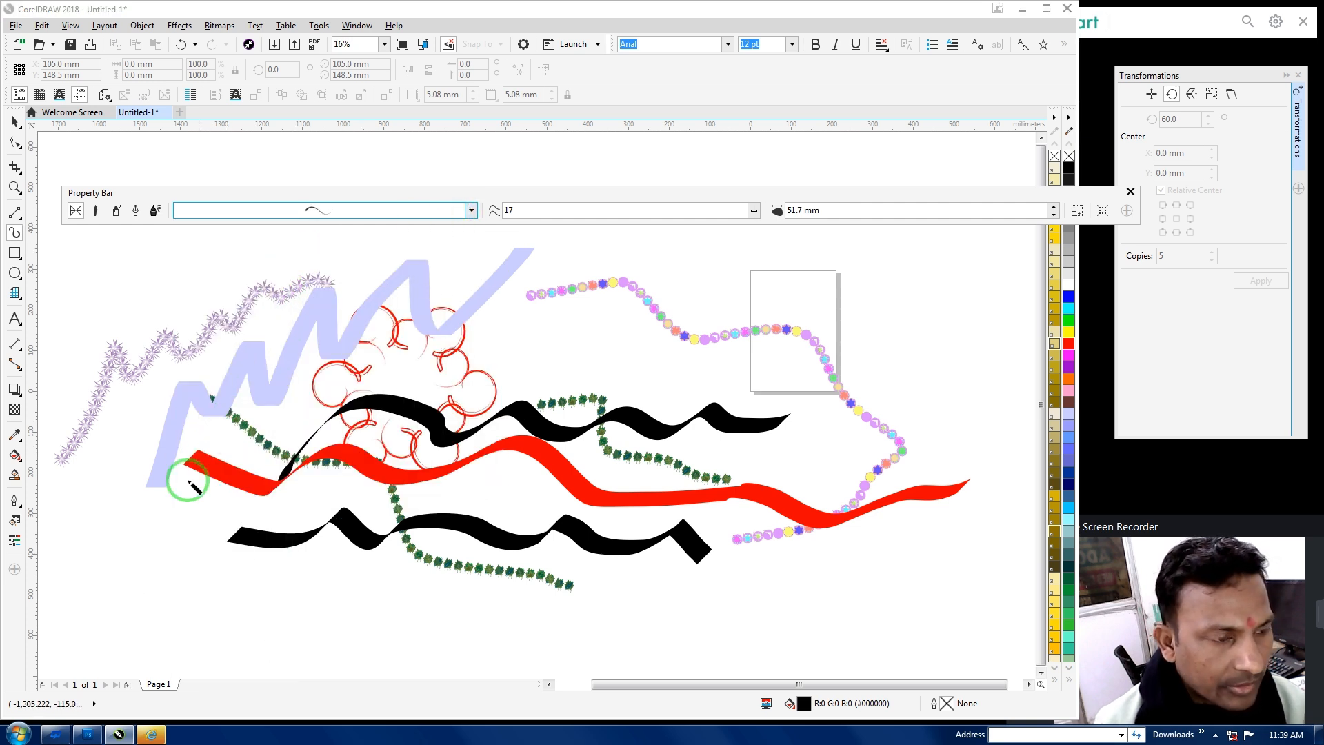
{"action": "mouse_move", "coordinate": [176, 504]}
{"action": "left_mouse_down"}
{"action": "mouse_move", "coordinate": [217, 478]}
{"action": "mouse_move", "coordinate": [265, 484]}
{"action": "mouse_move", "coordinate": [376, 434]}
{"action": "left_mouse_up"}
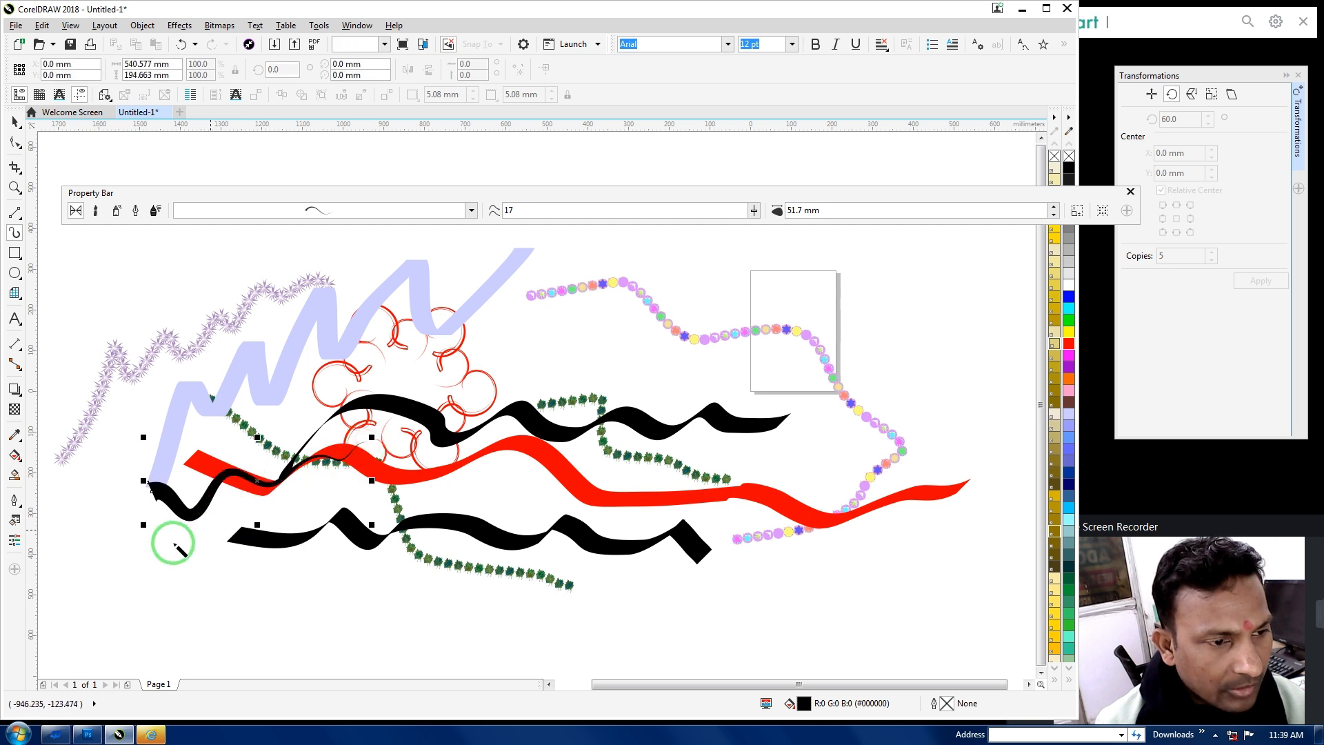
{"action": "left_click_drag", "start_coordinate": [130, 548], "coordinate": [351, 590]}
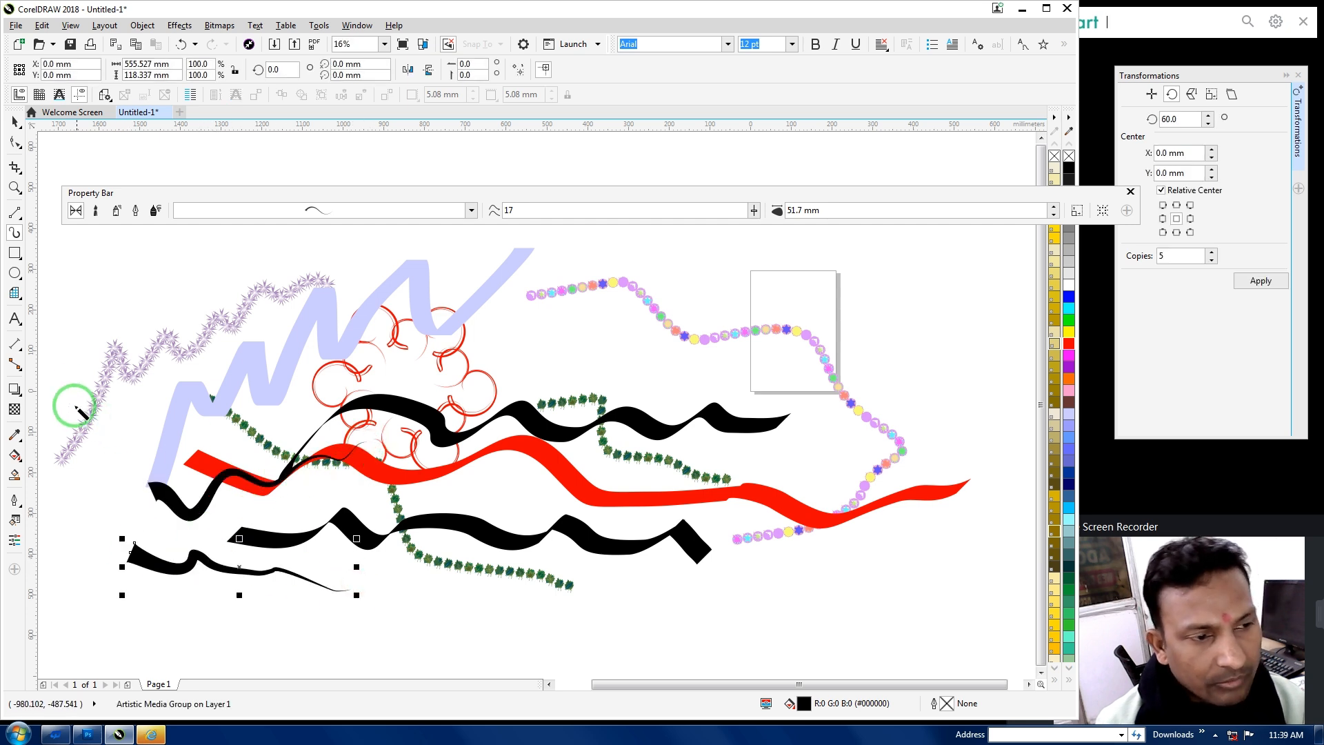
Delete all strokes and the ring from the drawing, and move the floating Property Bar slightly higher
{"action": "left_click", "coordinate": [16, 121]}
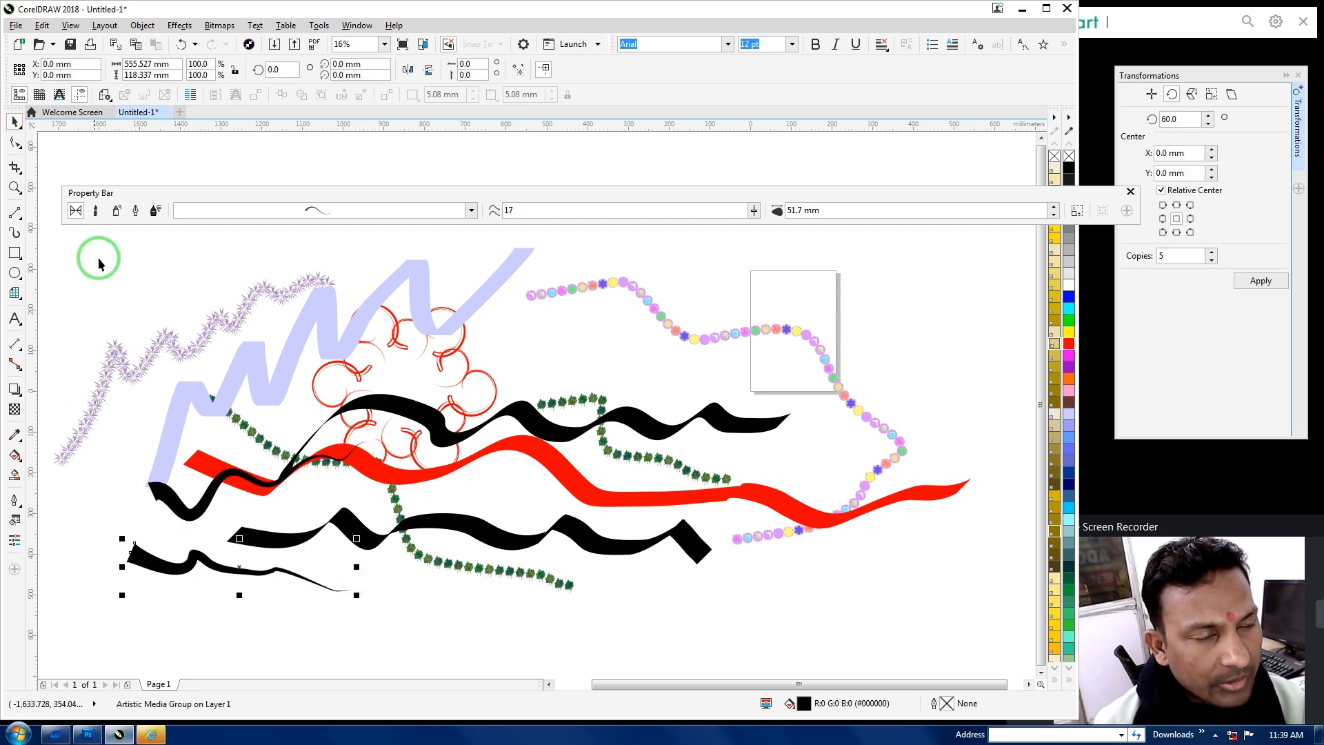
{"action": "scroll", "coordinate": [87, 271], "scroll_direction": "down", "scroll_amount": 3}
{"action": "scroll", "coordinate": [87, 271], "scroll_direction": "down", "scroll_amount": 1}
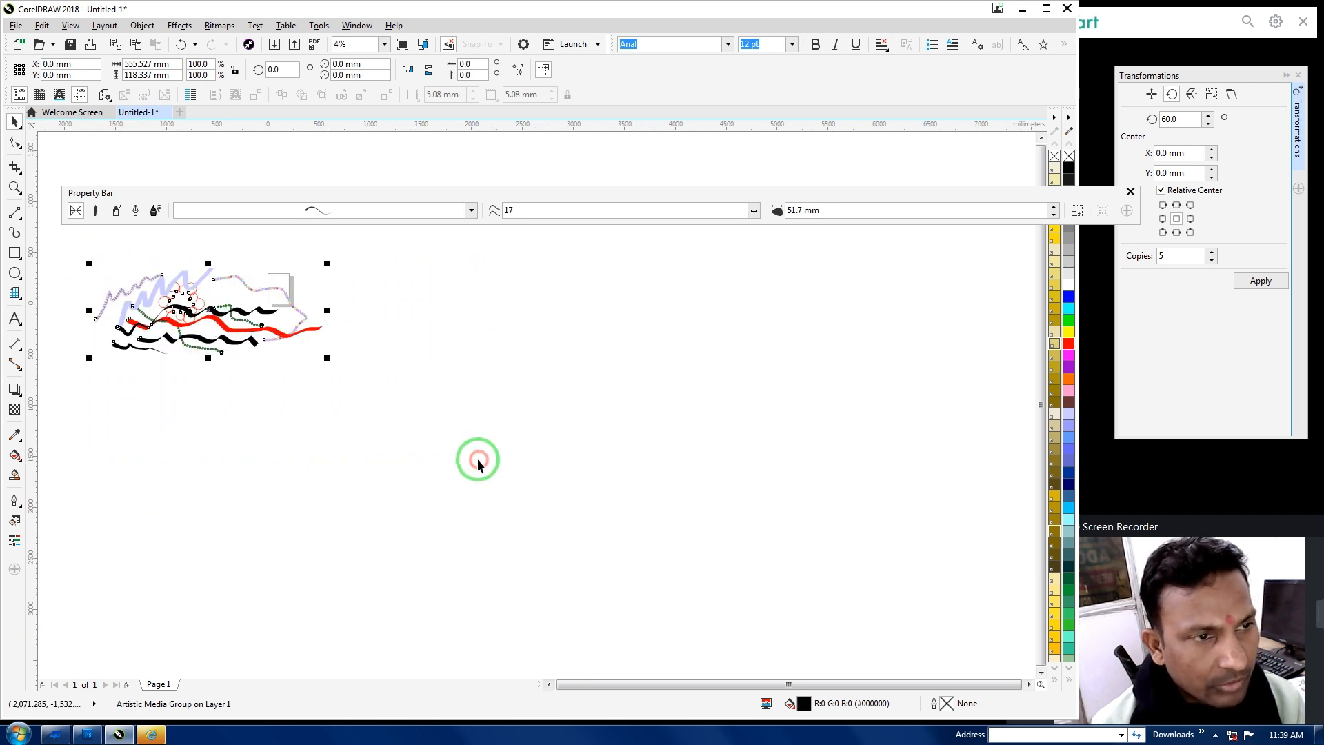
{"action": "key", "text": "Delete"}
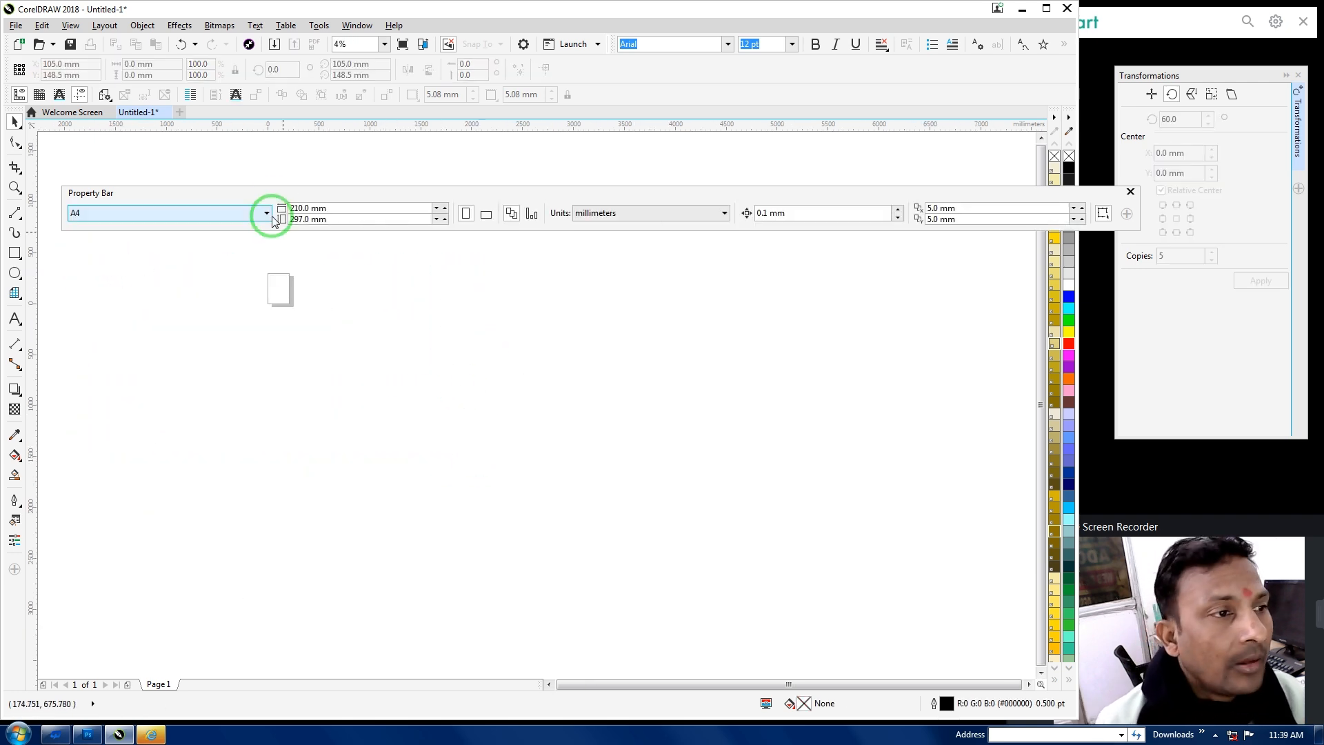
{"action": "left_click_drag", "start_coordinate": [241, 196], "coordinate": [232, 180]}
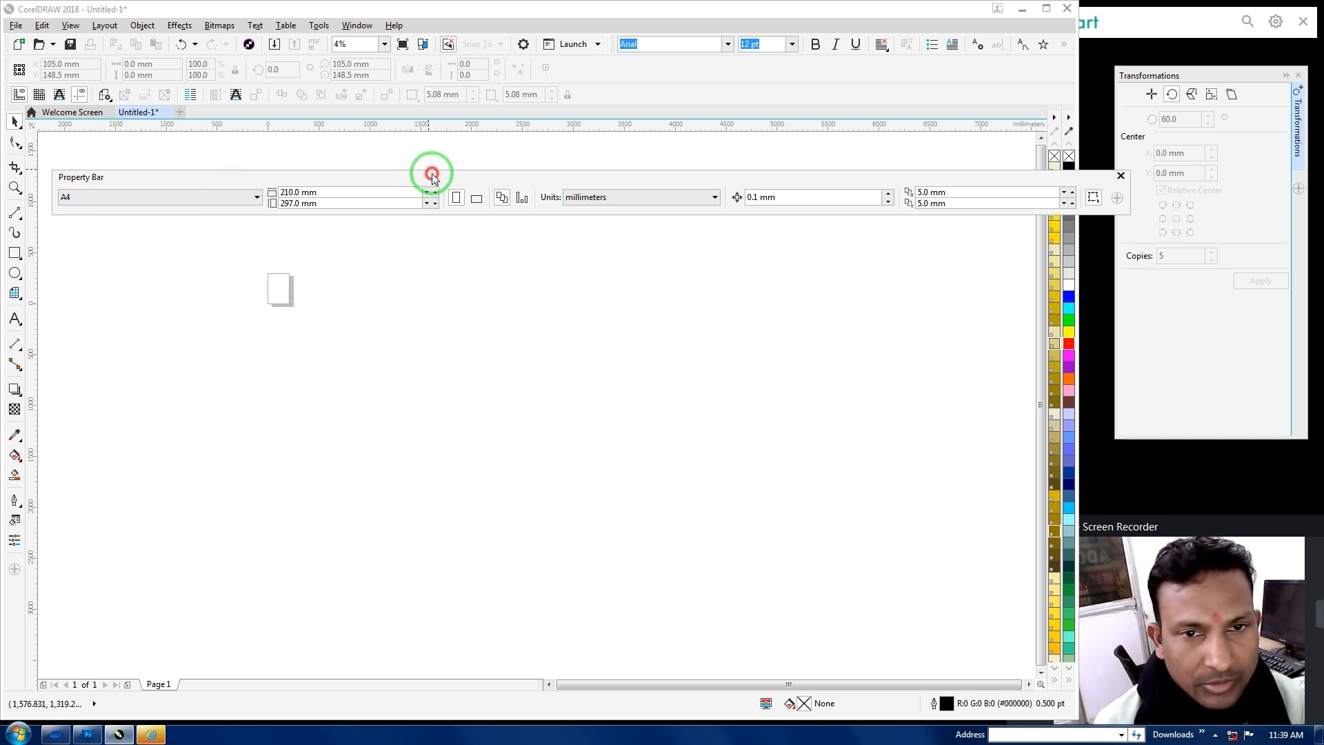
{"action": "left_click_drag", "start_coordinate": [432, 173], "coordinate": [429, 166]}
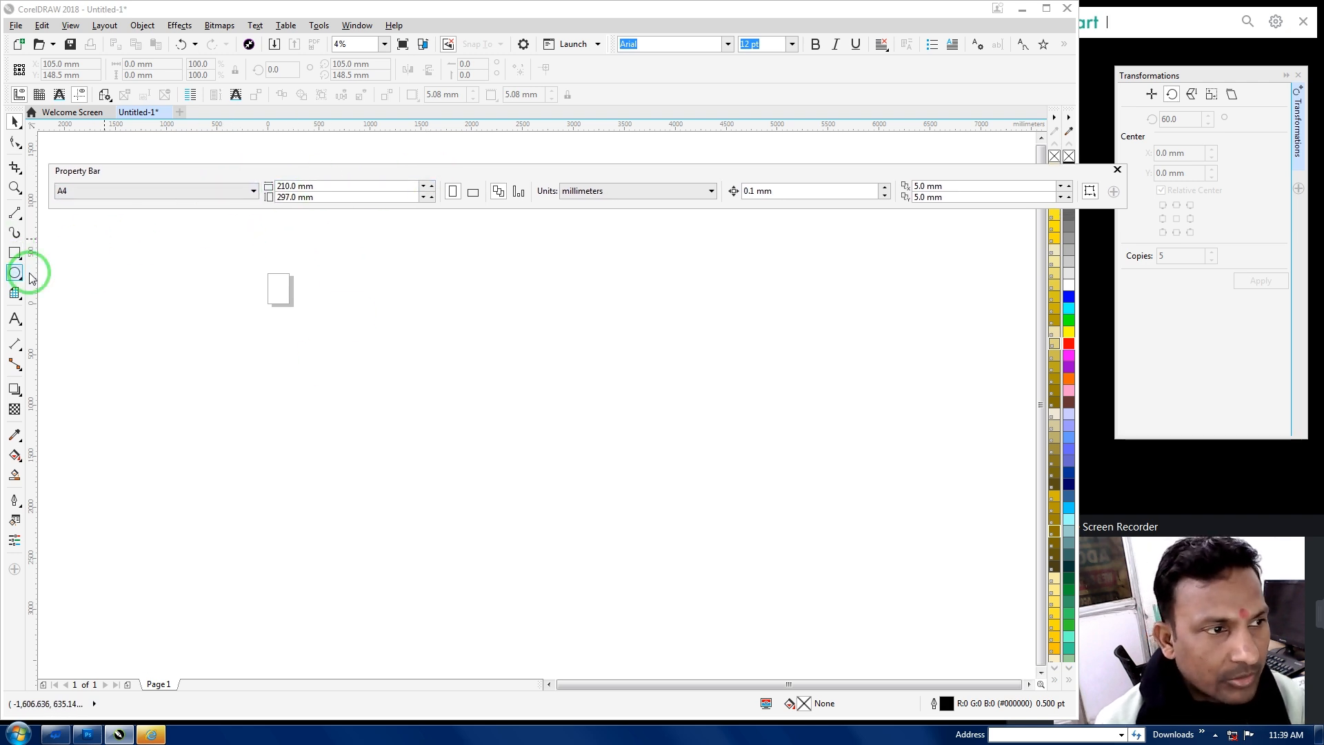
Draw a tapered preset stroke about 2257 mm wide beside the page, and add two Pressure mode strokes below it
{"action": "left_click", "coordinate": [15, 231]}
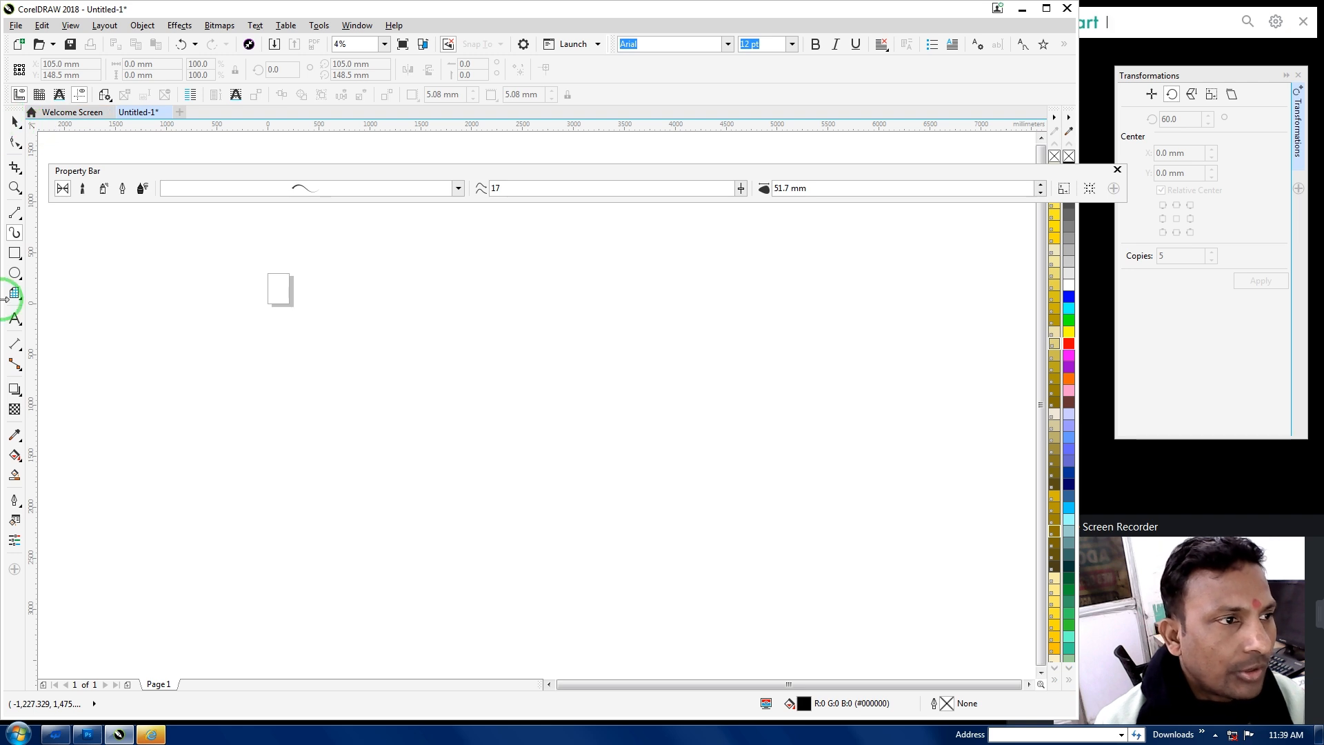
{"action": "mouse_move", "coordinate": [350, 310]}
{"action": "left_mouse_down"}
{"action": "mouse_move", "coordinate": [384, 291]}
{"action": "mouse_move", "coordinate": [446, 323]}
{"action": "mouse_move", "coordinate": [522, 327]}
{"action": "mouse_move", "coordinate": [577, 360]}
{"action": "left_mouse_up"}
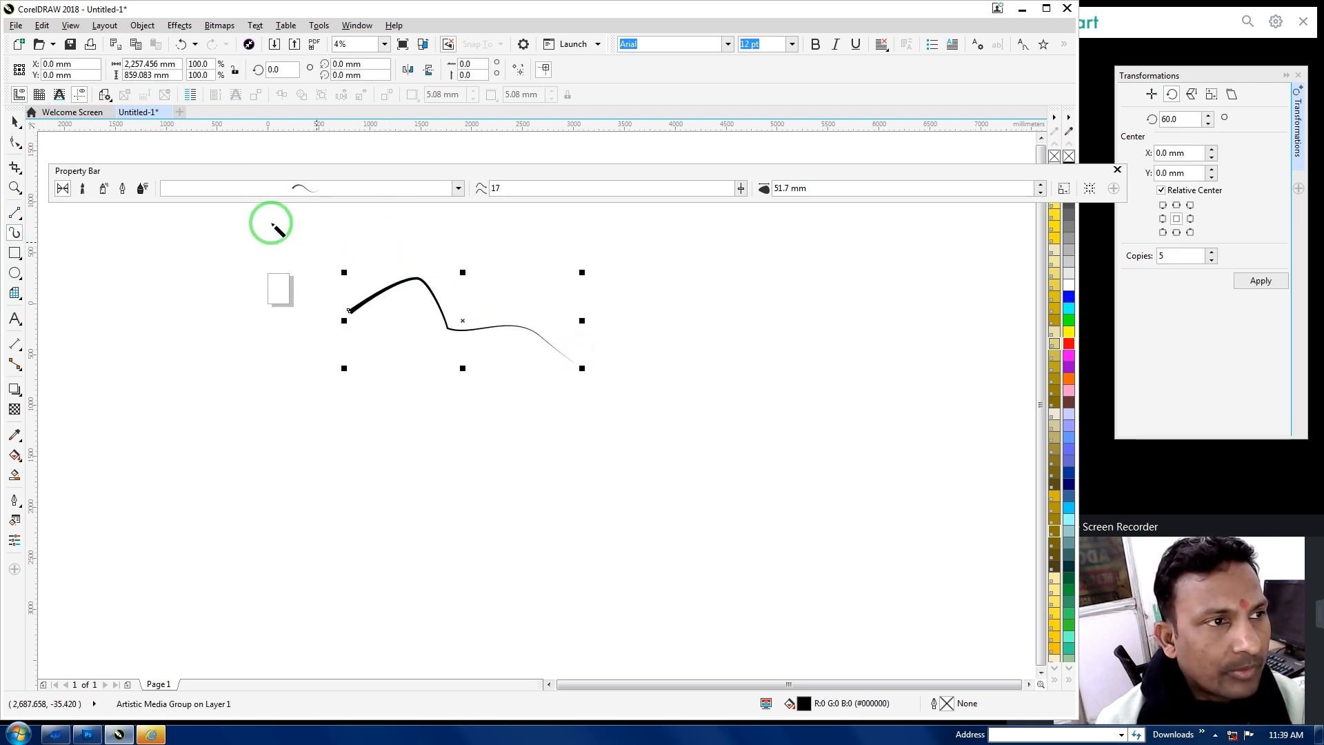
{"action": "left_click", "coordinate": [141, 188]}
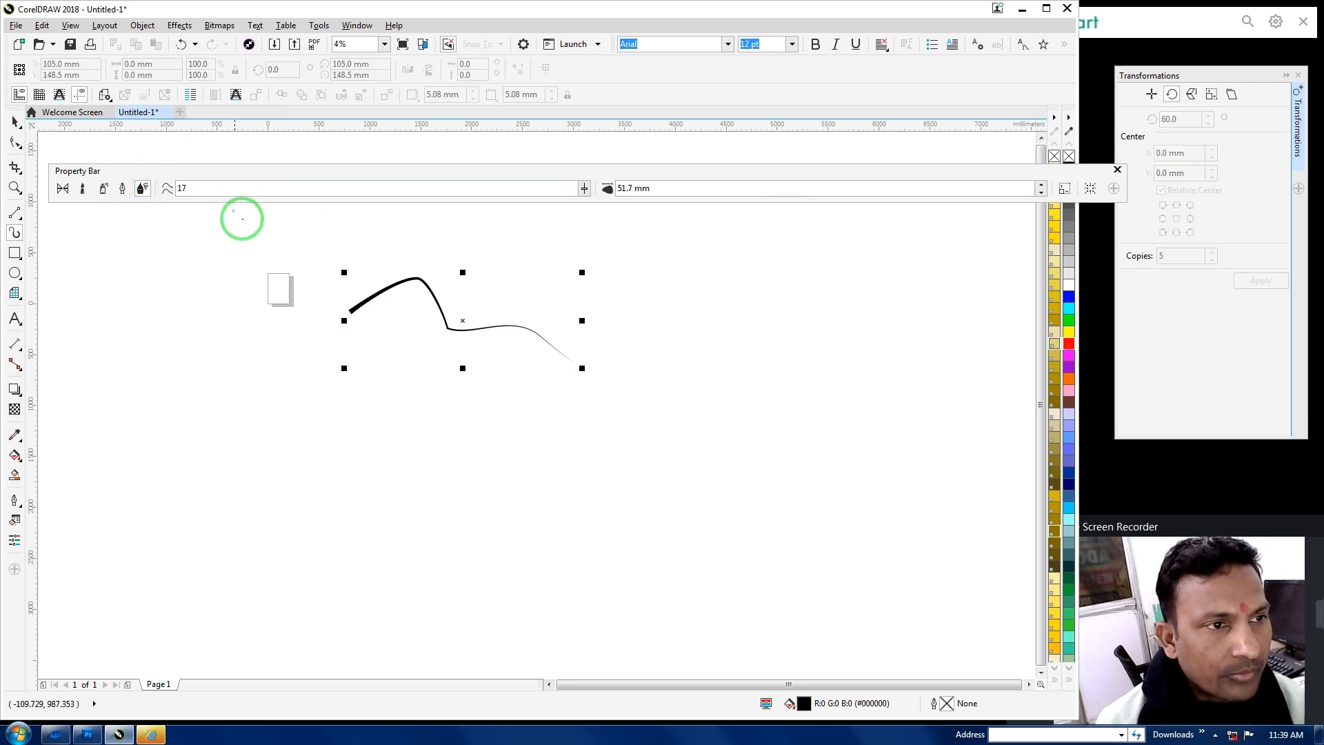
{"action": "mouse_move", "coordinate": [516, 459]}
{"action": "left_mouse_down"}
{"action": "mouse_move", "coordinate": [630, 426]}
{"action": "mouse_move", "coordinate": [693, 431]}
{"action": "mouse_move", "coordinate": [791, 385]}
{"action": "left_mouse_up"}
{"action": "mouse_move", "coordinate": [373, 345]}
{"action": "left_mouse_down"}
{"action": "mouse_move", "coordinate": [420, 405]}
{"action": "mouse_move", "coordinate": [453, 411]}
{"action": "left_mouse_up"}
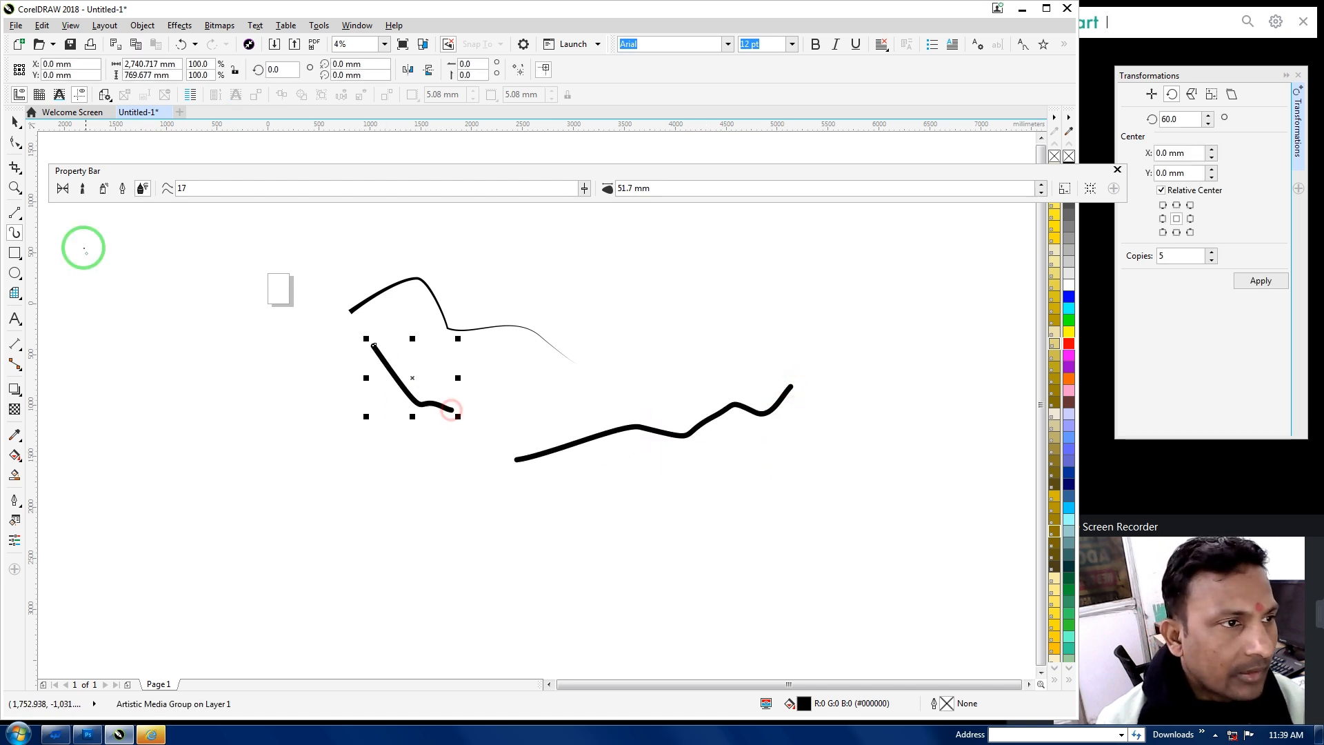
Switch Artistic Media back to Preset mode and choose a preset stroke that narrows in the middle
{"action": "left_click", "coordinate": [62, 188]}
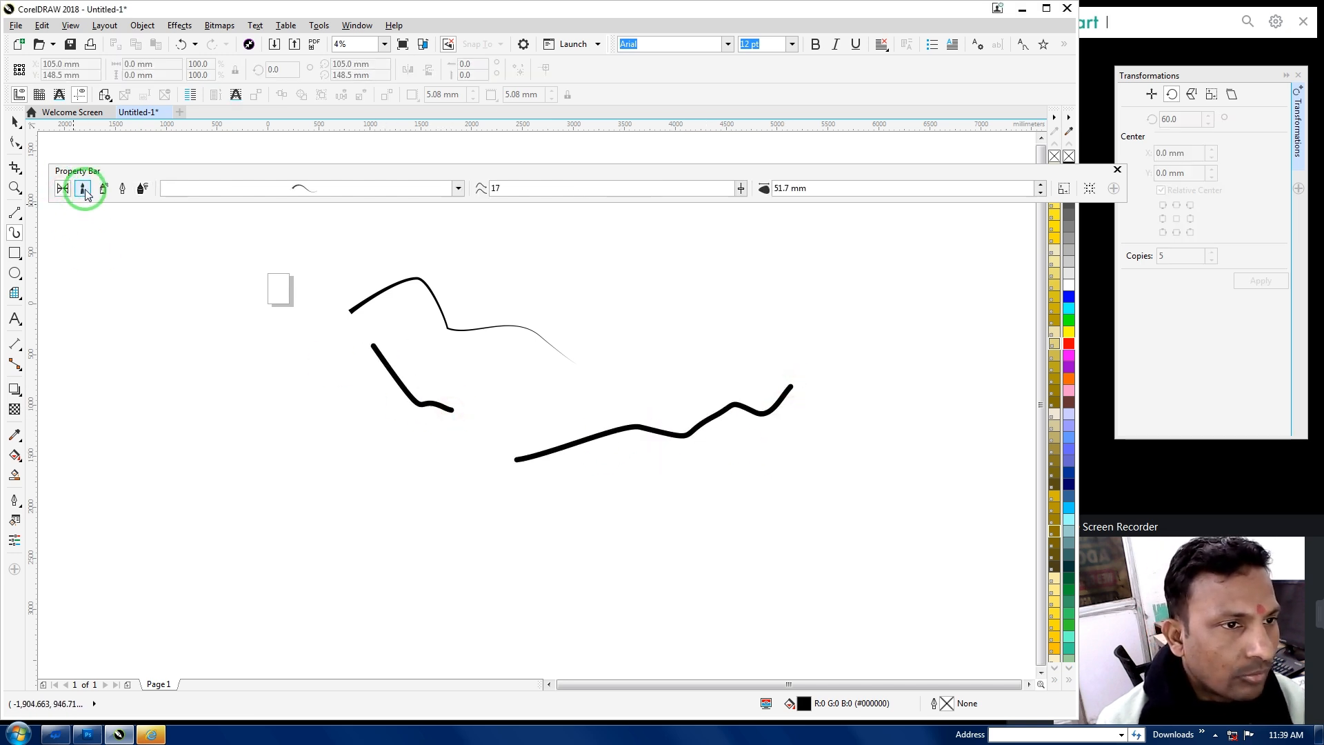
{"action": "left_click", "coordinate": [328, 196]}
{"action": "left_click_drag", "start_coordinate": [275, 284], "coordinate": [275, 438]}
{"action": "left_click", "coordinate": [235, 454]}
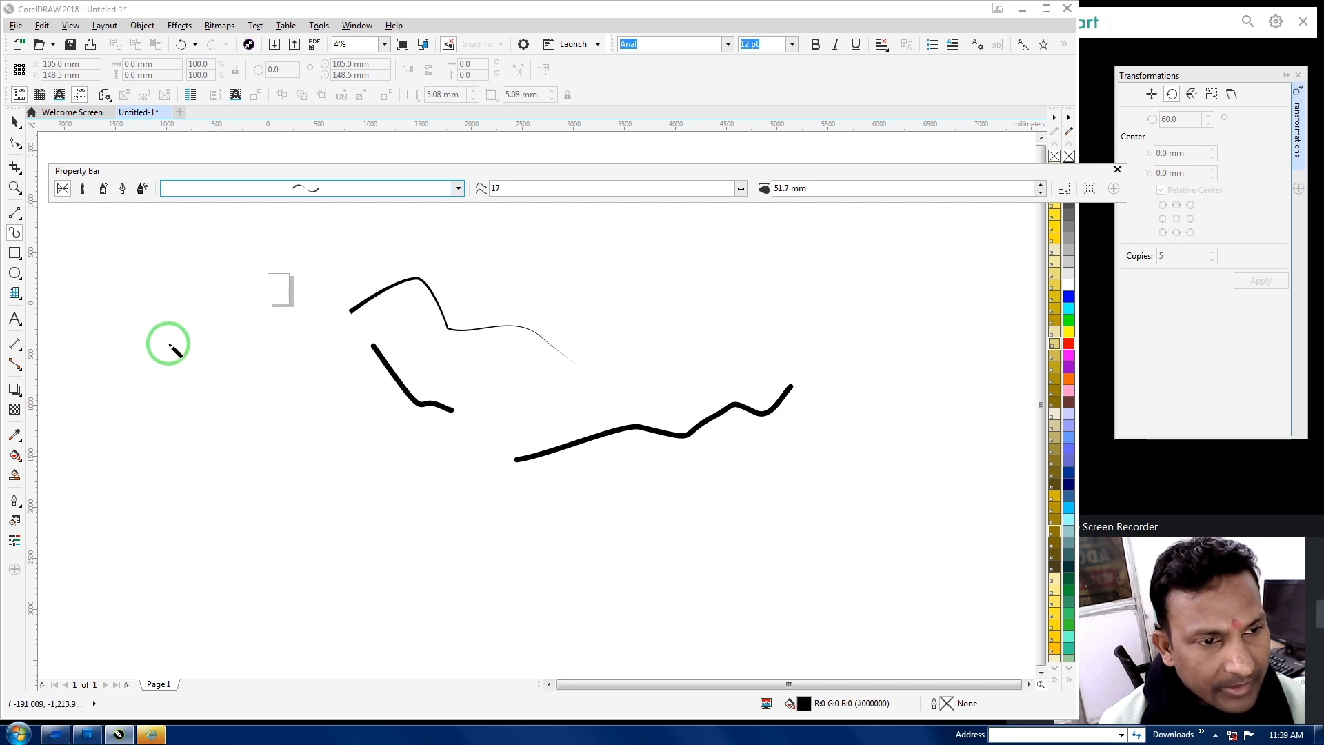
Draw a circle about 3197 mm in diameter around the page and fill it with red
{"action": "left_click", "coordinate": [14, 272]}
{"action": "left_click_drag", "start_coordinate": [134, 234], "coordinate": [468, 565]}
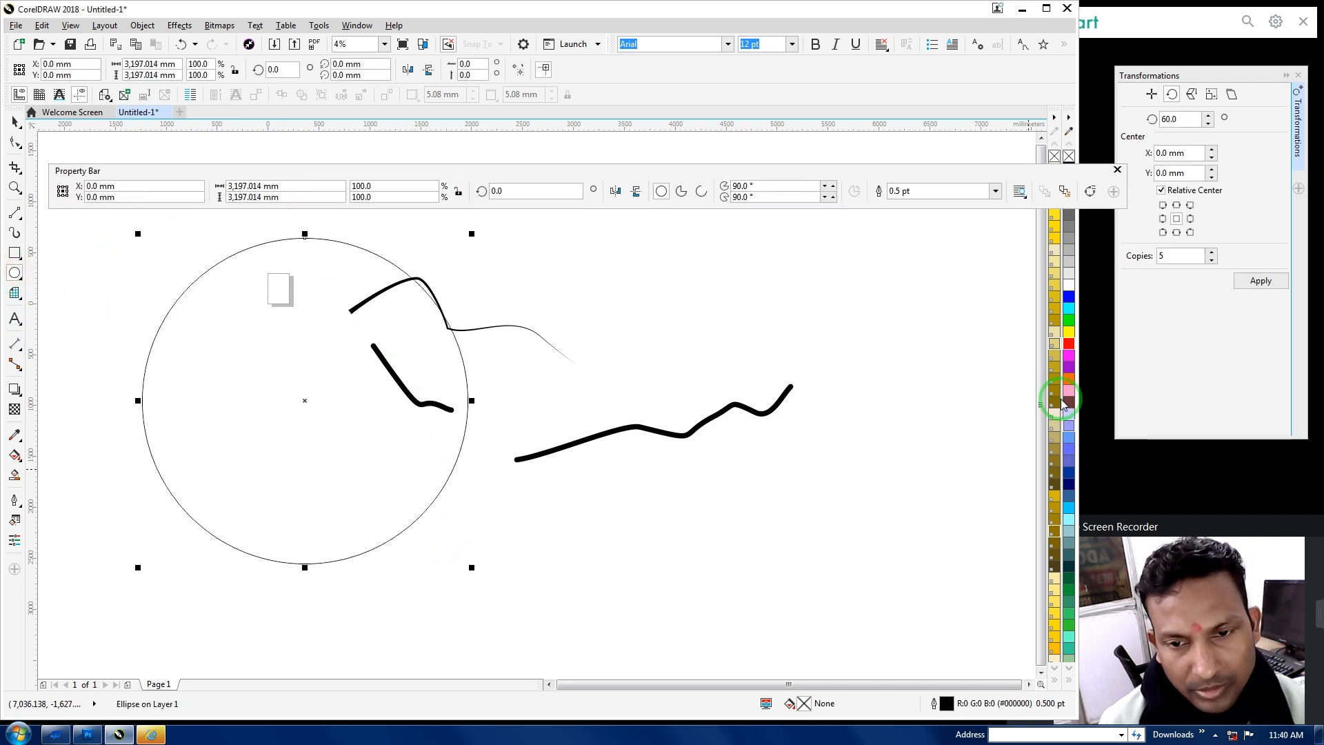
{"action": "left_click", "coordinate": [1068, 344]}
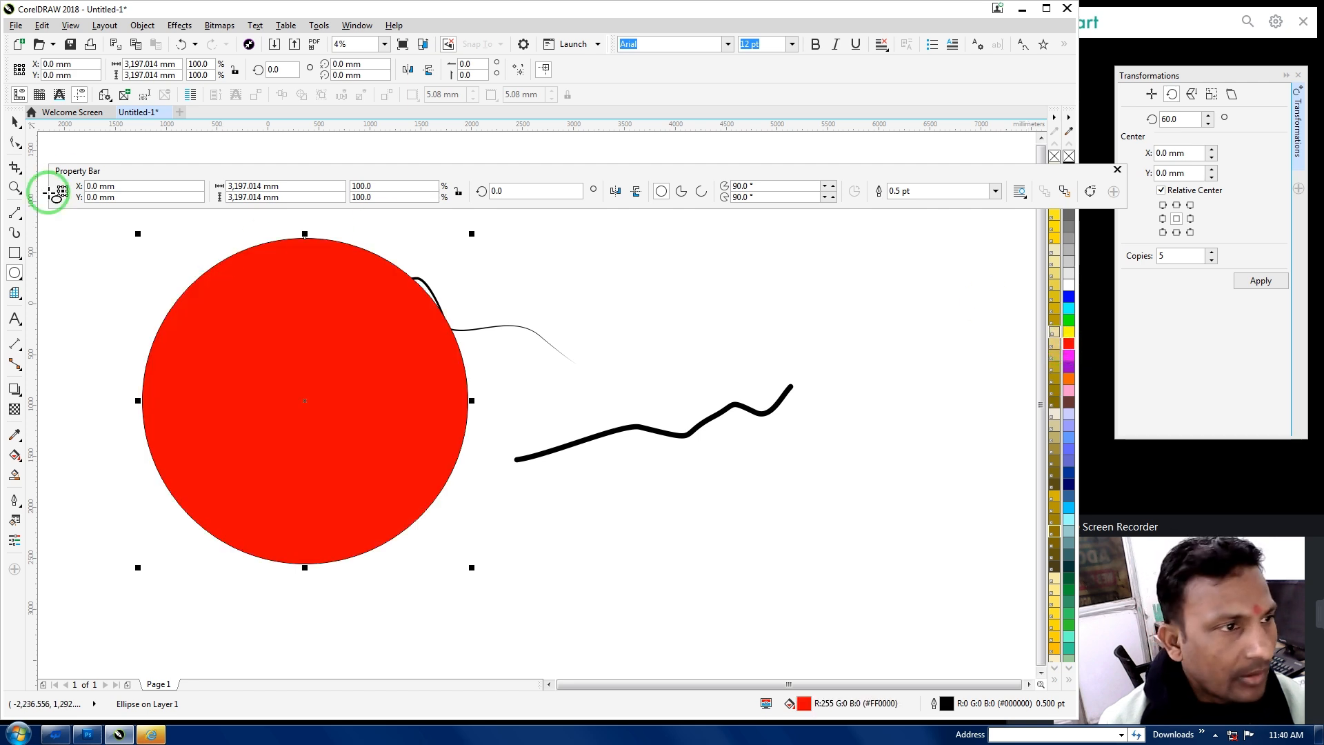
Apply a tapered preset stroke to the circle, and change it to a preset with thick ends and a thin middle
{"action": "left_click", "coordinate": [15, 234]}
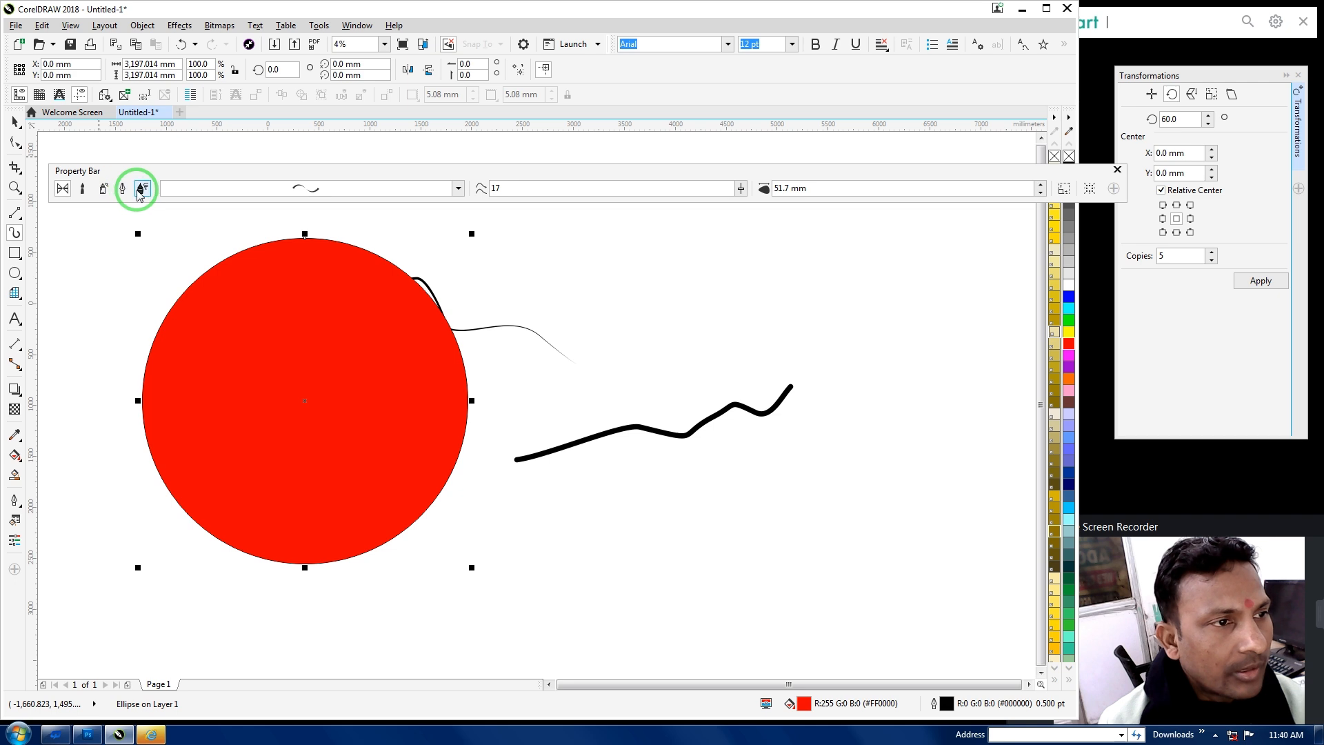
{"action": "left_click", "coordinate": [345, 188]}
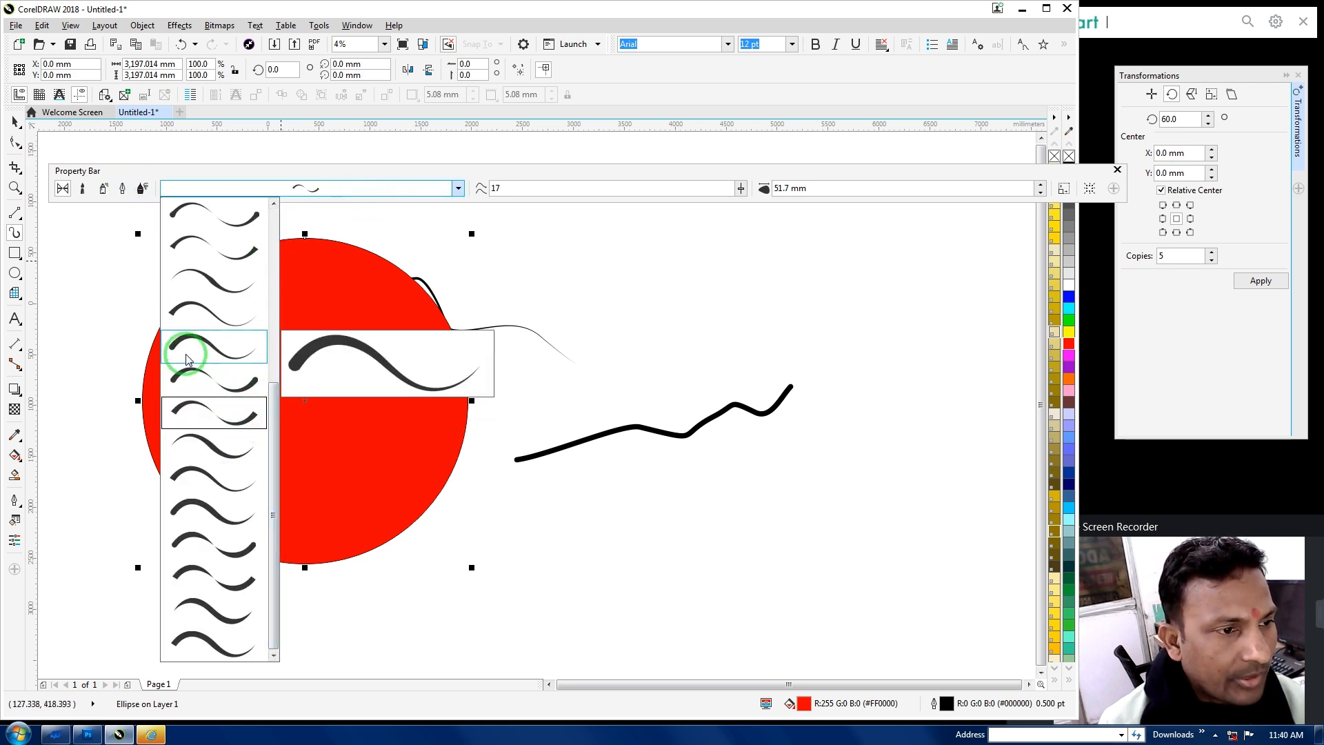
{"action": "left_click", "coordinate": [257, 268]}
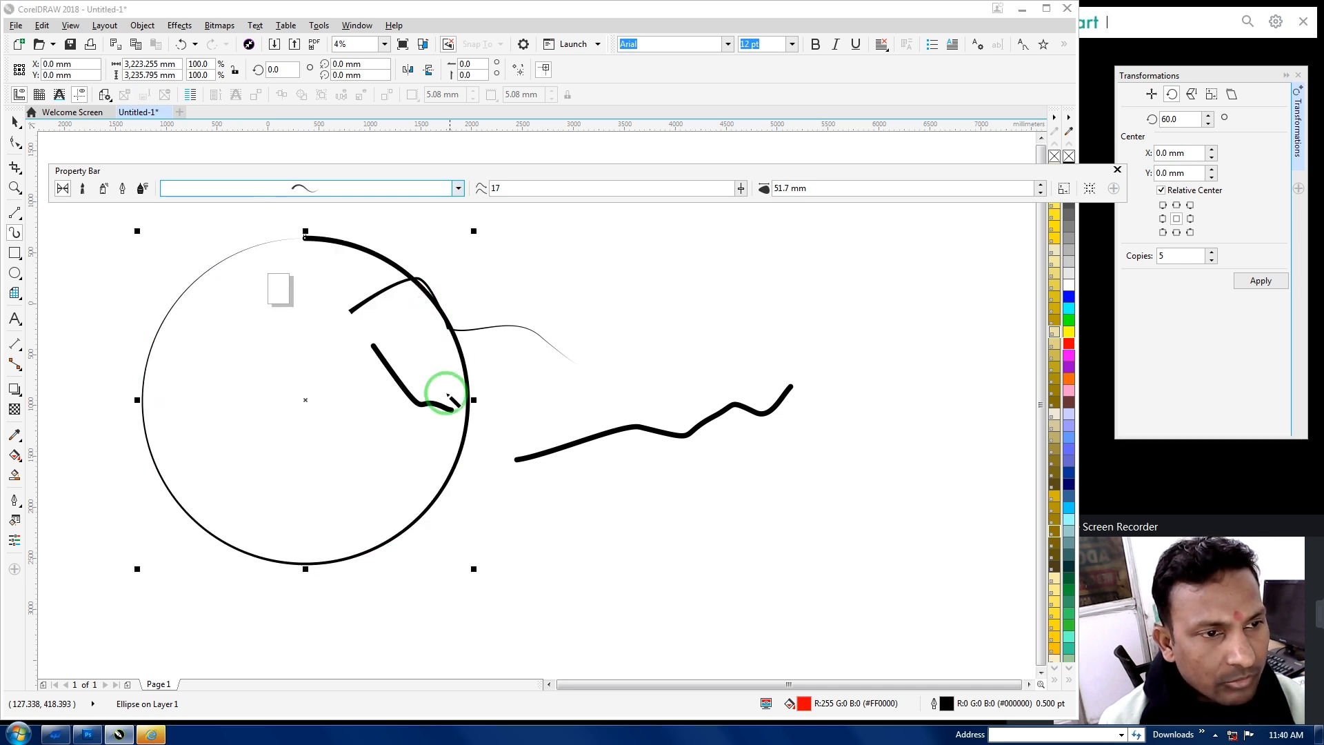
{"action": "left_click", "coordinate": [320, 189]}
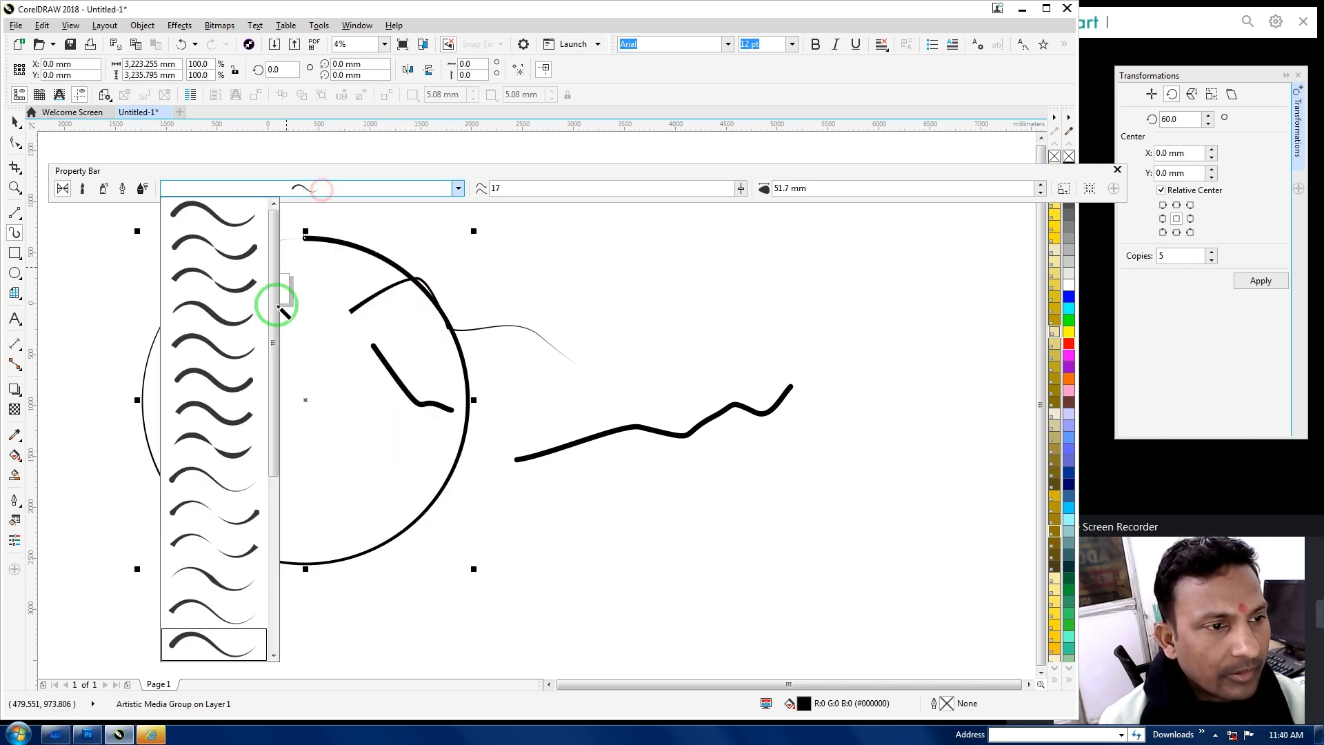
{"action": "left_click", "coordinate": [255, 277]}
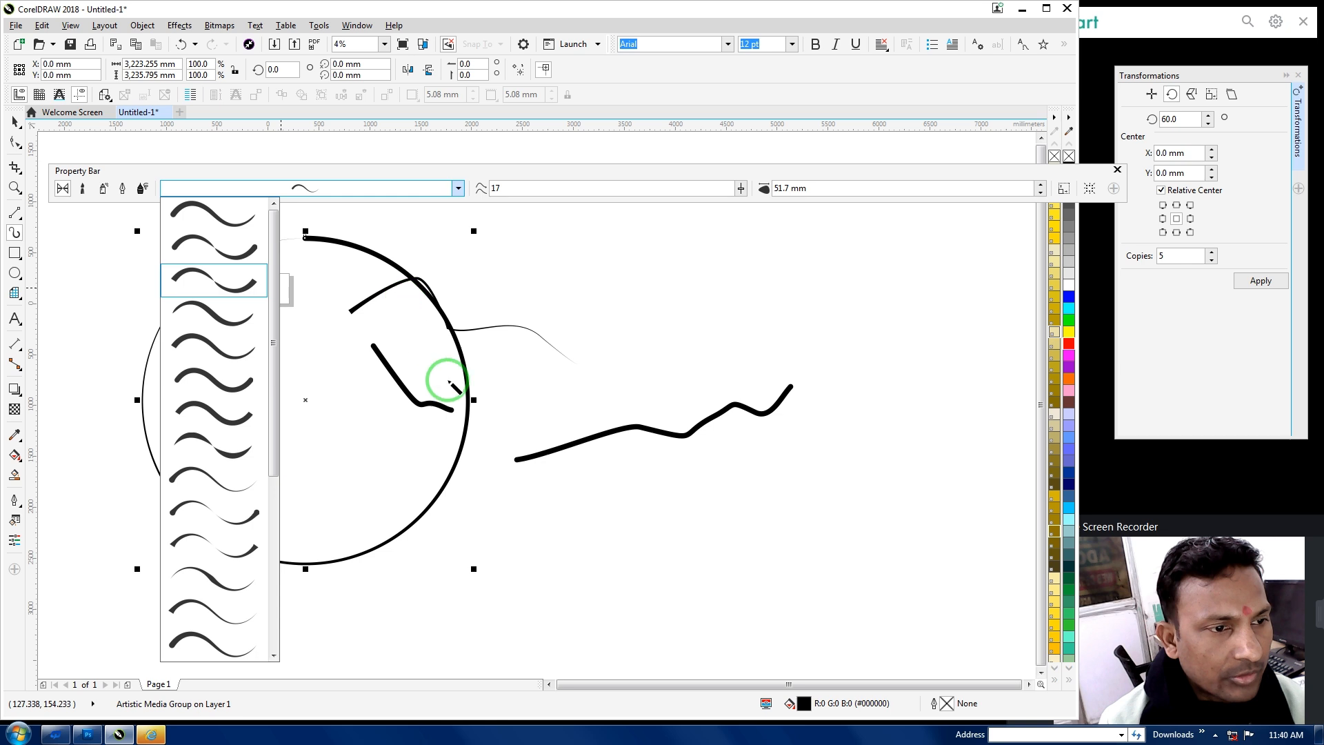
Select the control ellipse inside the brushed circle, move it down and to the right, and convert it to curves
{"action": "left_click", "coordinate": [14, 142]}
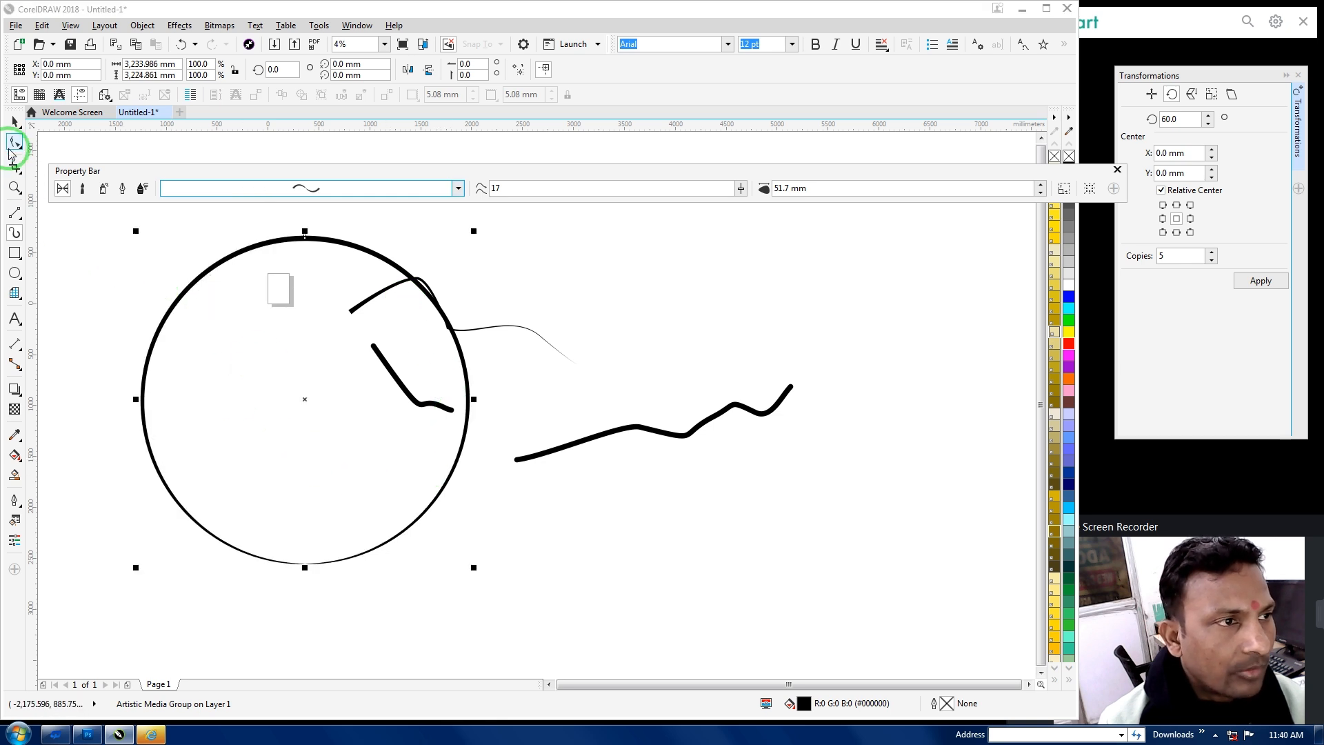
{"action": "left_click", "coordinate": [176, 225]}
{"action": "left_click", "coordinate": [301, 240]}
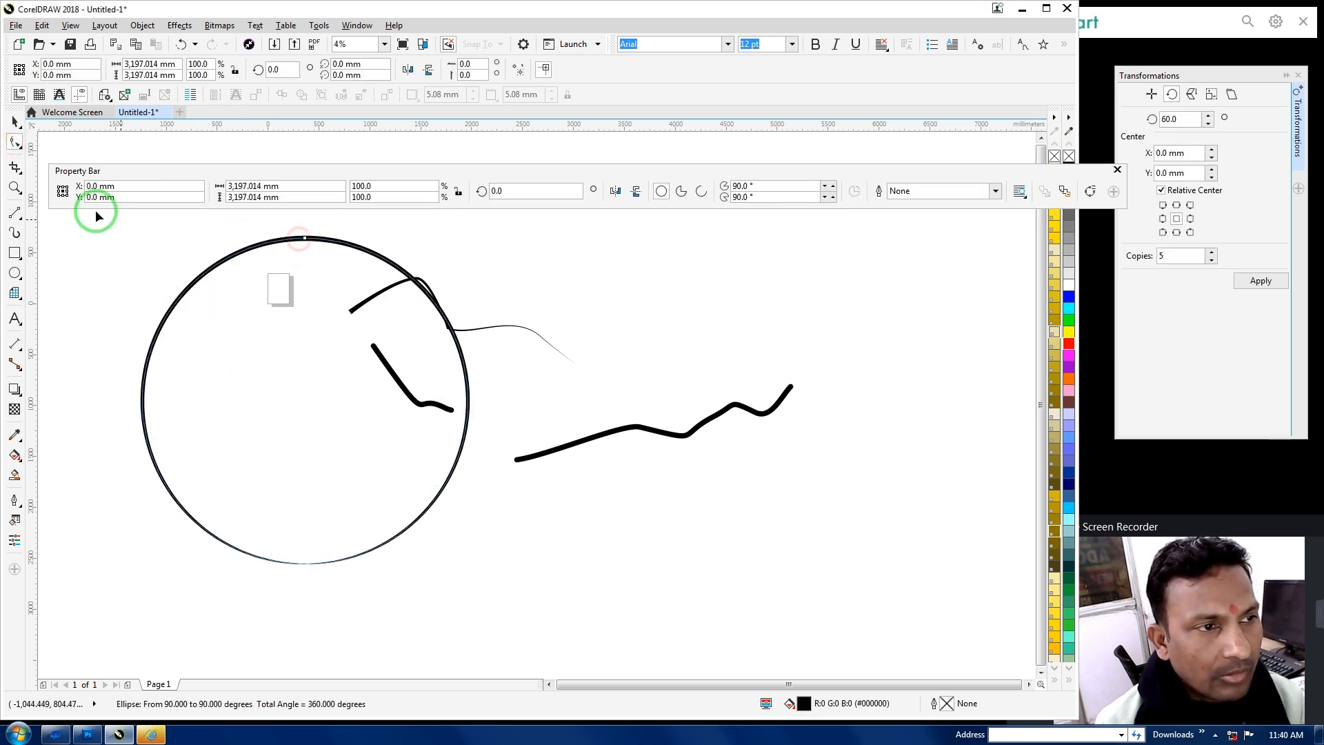
{"action": "key", "text": "space"}
{"action": "left_click_drag", "start_coordinate": [245, 251], "coordinate": [316, 369]}
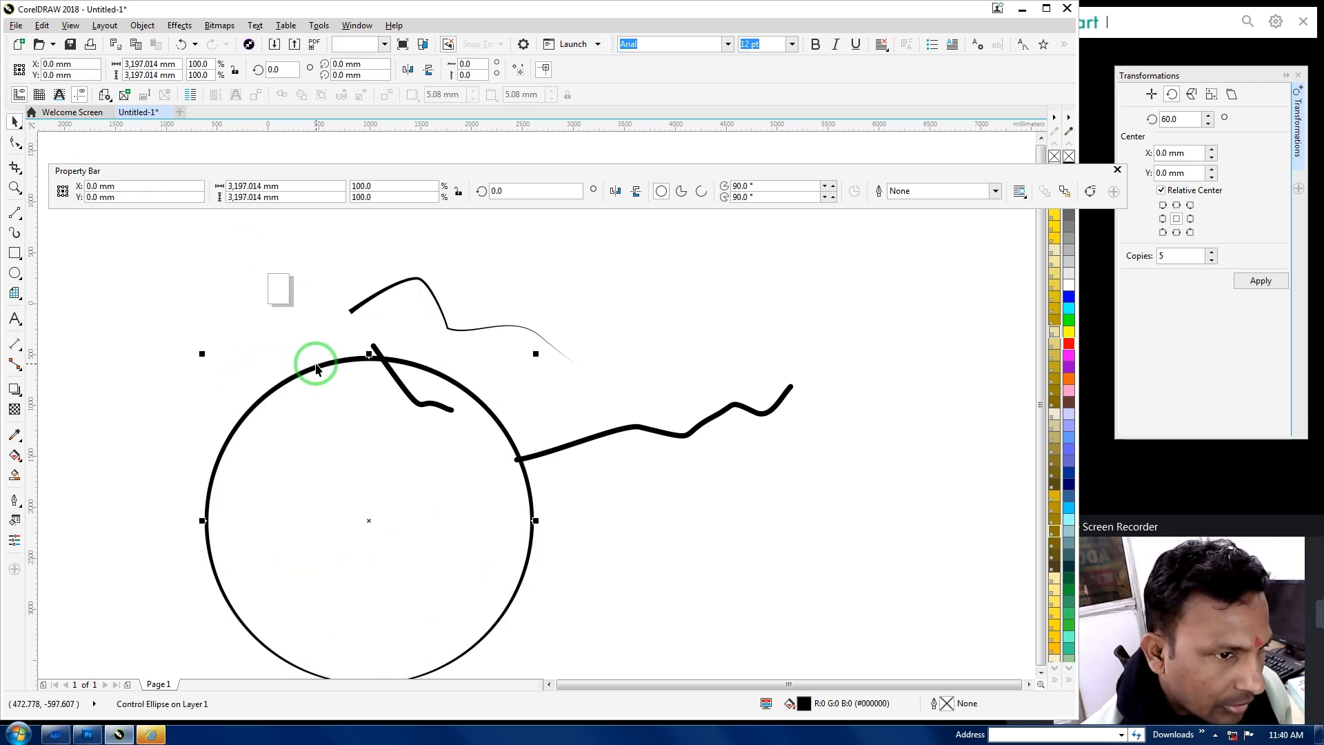
{"action": "key", "text": "ctrl+q"}
Reshape the converted circle by tilting its top node's handles and moving that node about 331 mm up and to the left
{"action": "left_click", "coordinate": [15, 143]}
{"action": "left_click", "coordinate": [371, 357]}
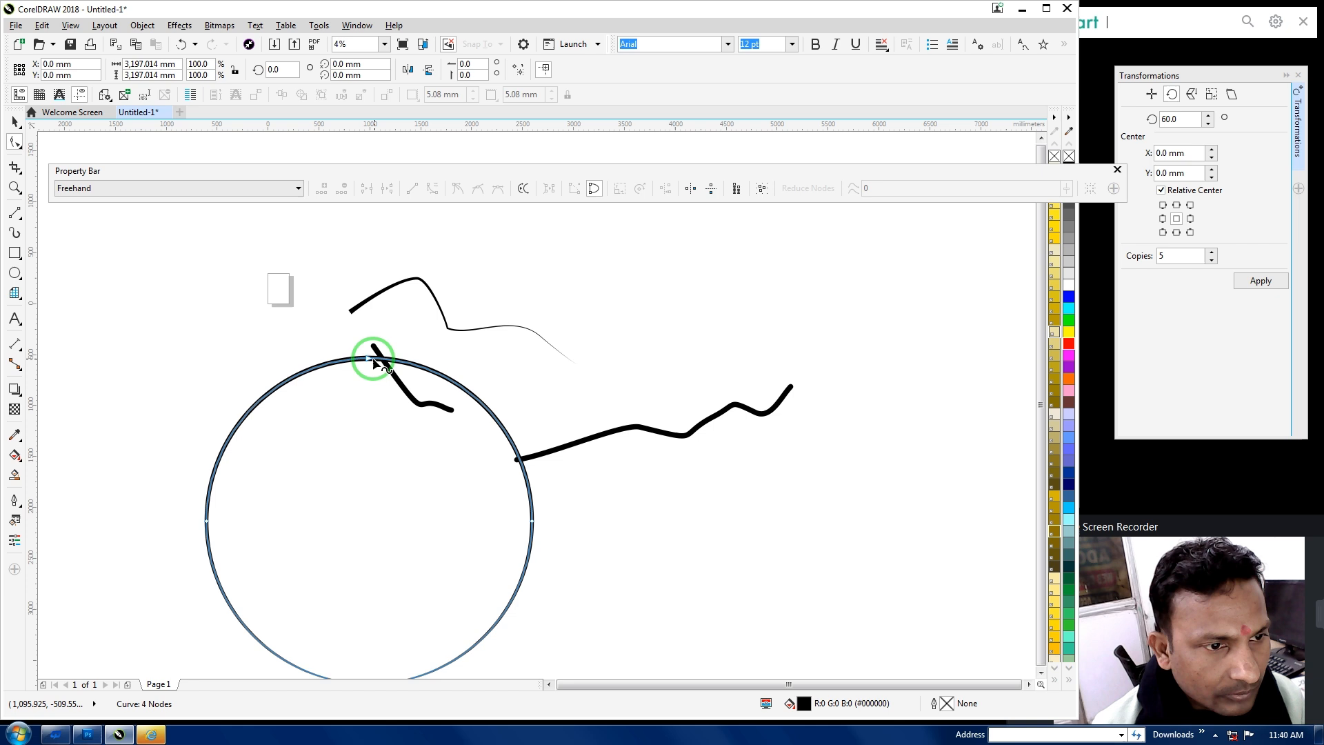
{"action": "left_click_drag", "start_coordinate": [373, 379], "coordinate": [370, 377]}
{"action": "left_click_drag", "start_coordinate": [457, 375], "coordinate": [410, 279]}
{"action": "left_click_drag", "start_coordinate": [375, 379], "coordinate": [337, 362]}
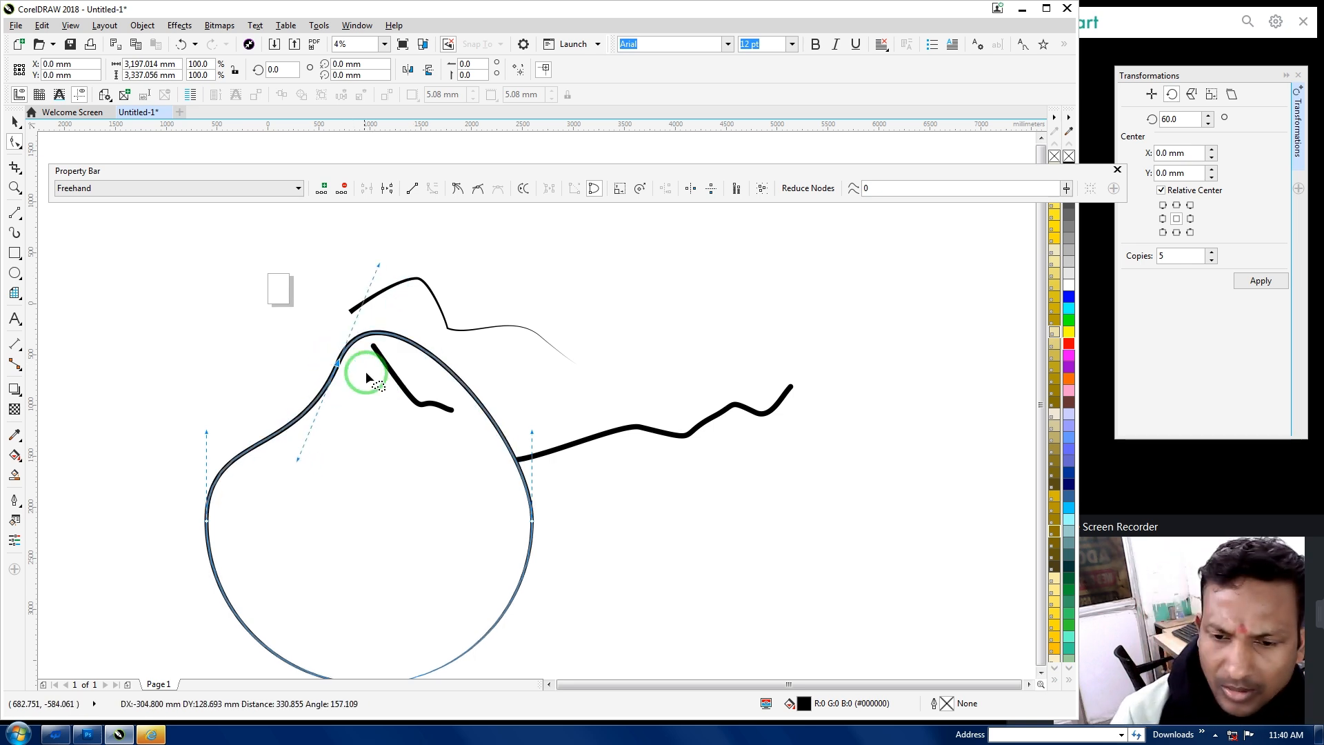
{"action": "scroll", "coordinate": [440, 394], "scroll_direction": "down", "scroll_amount": 3}
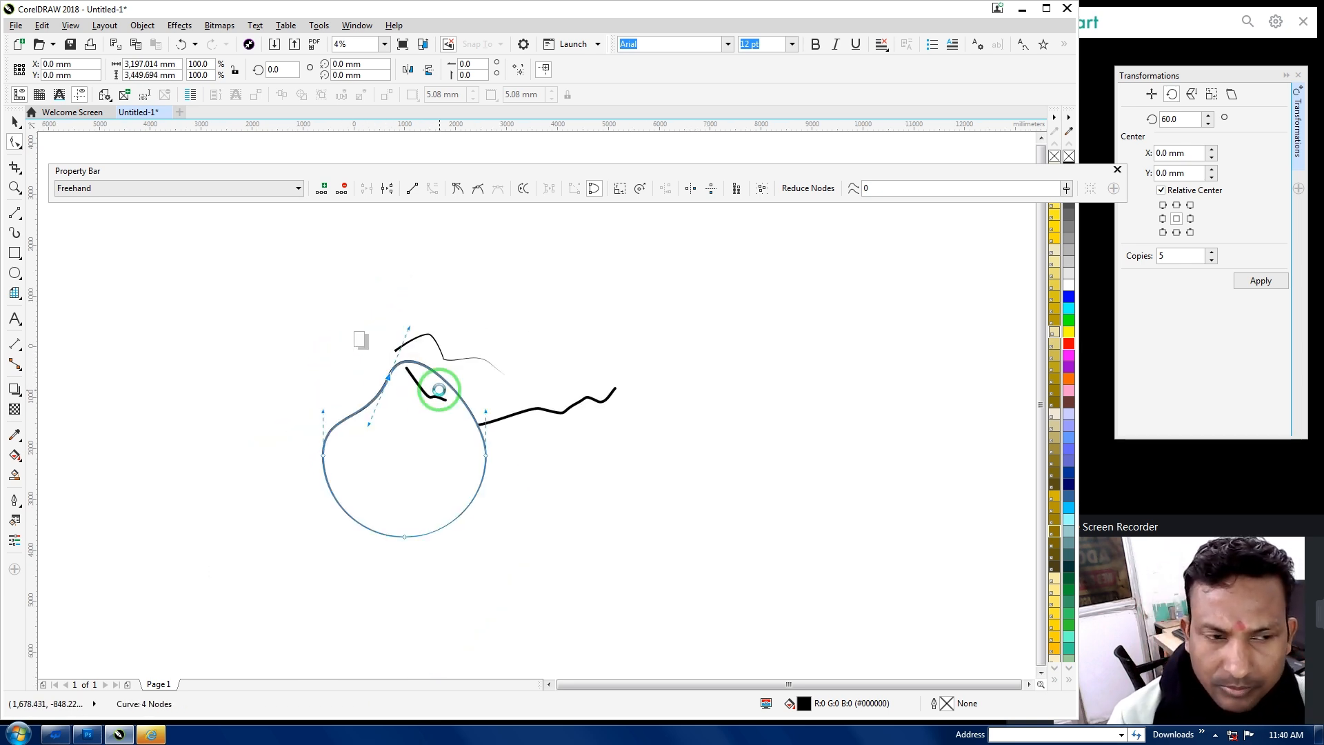
{"action": "scroll", "coordinate": [436, 387], "scroll_direction": "up", "scroll_amount": 2}
{"action": "left_click", "coordinate": [16, 123]}
{"action": "left_click_drag", "start_coordinate": [522, 320], "coordinate": [957, 669]}
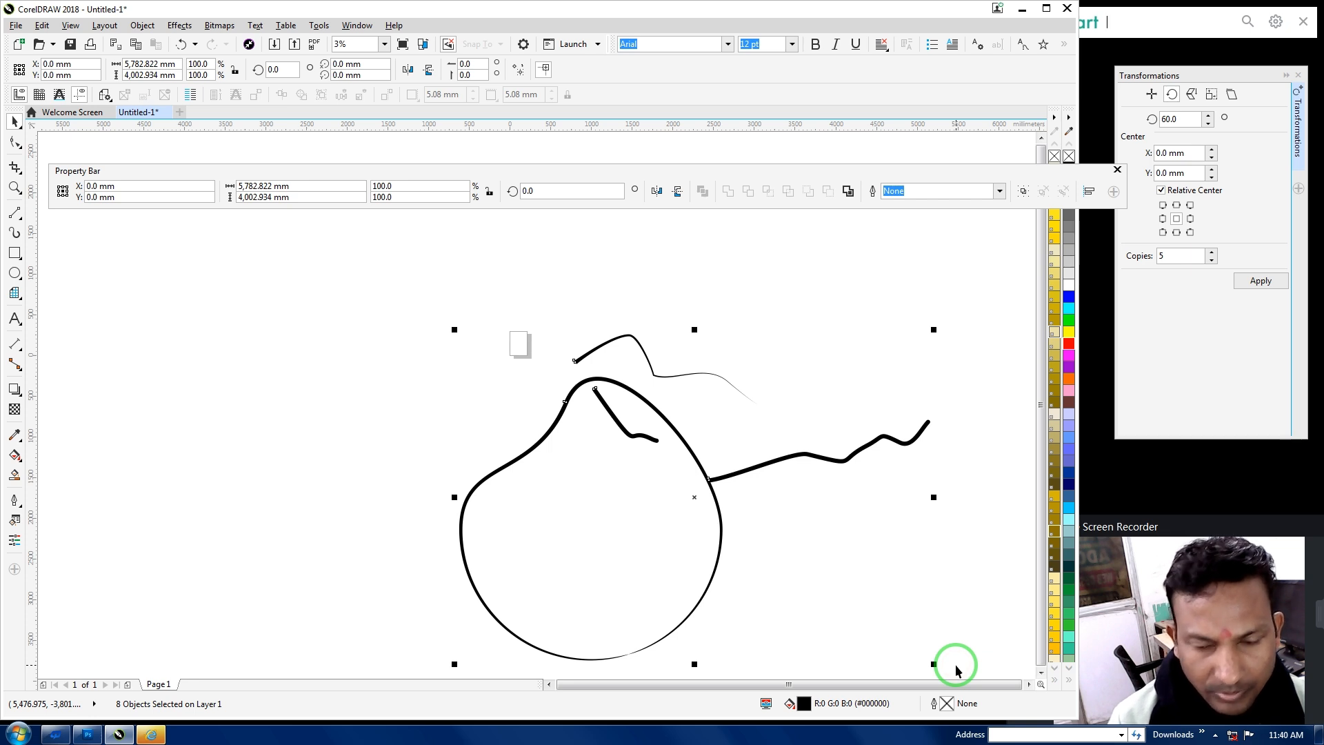
{"action": "left_click_drag", "start_coordinate": [350, 302], "coordinate": [937, 645]}
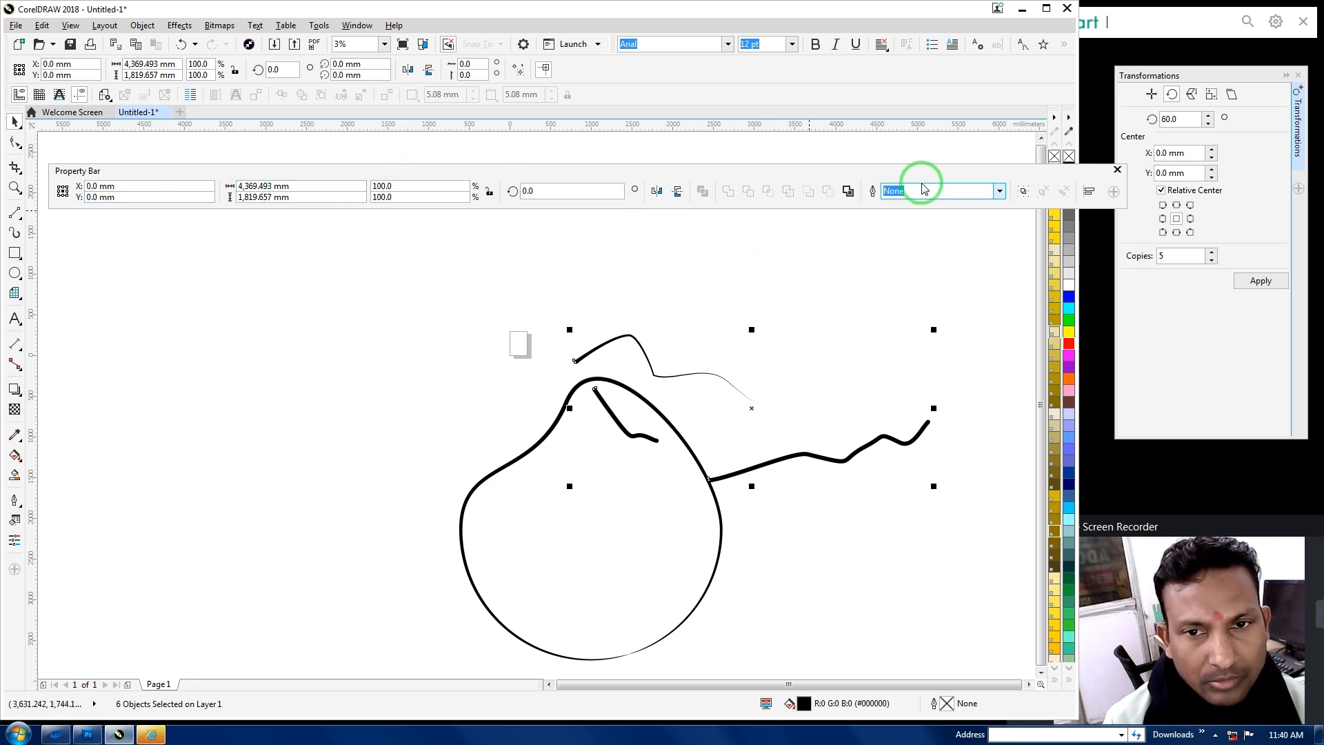
Close the floating Property Bar, show it again and dock it between the Transform and Layout toolbars
{"action": "left_click_drag", "start_coordinate": [923, 181], "coordinate": [876, 173]}
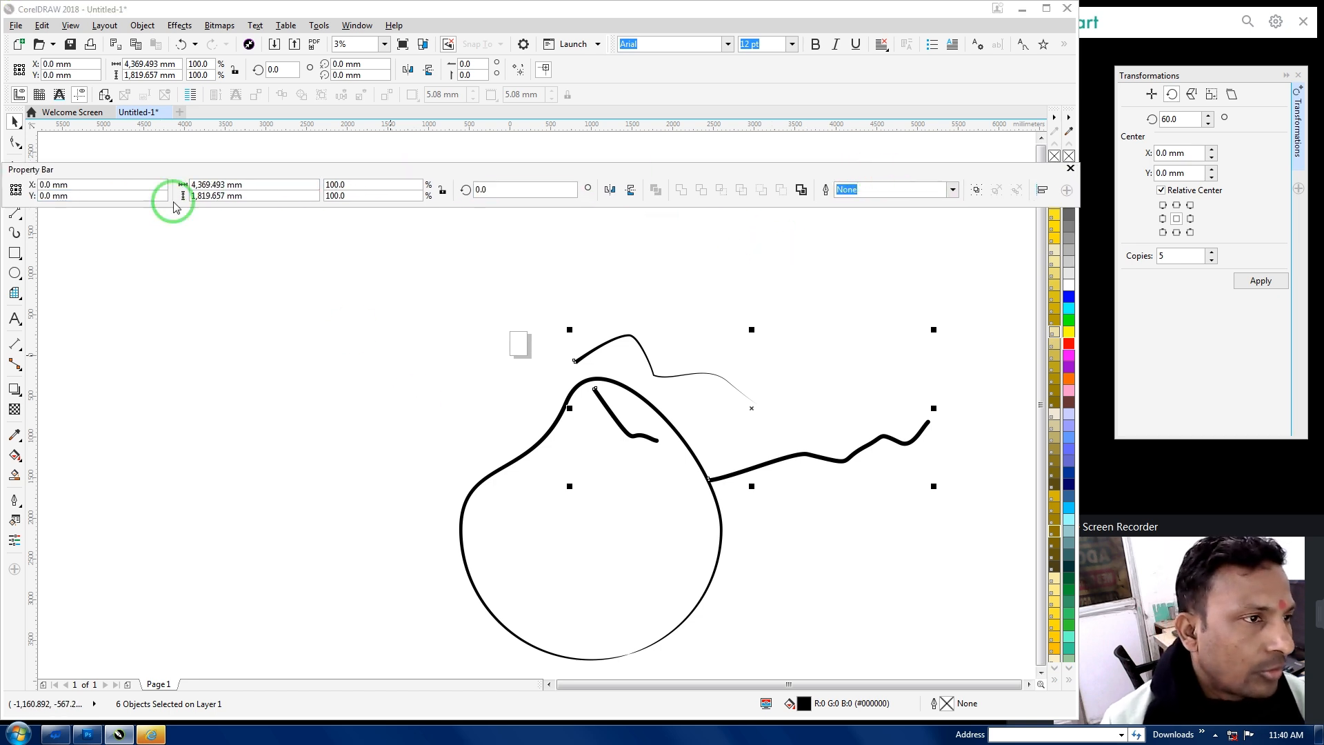
{"action": "left_click", "coordinate": [1070, 168]}
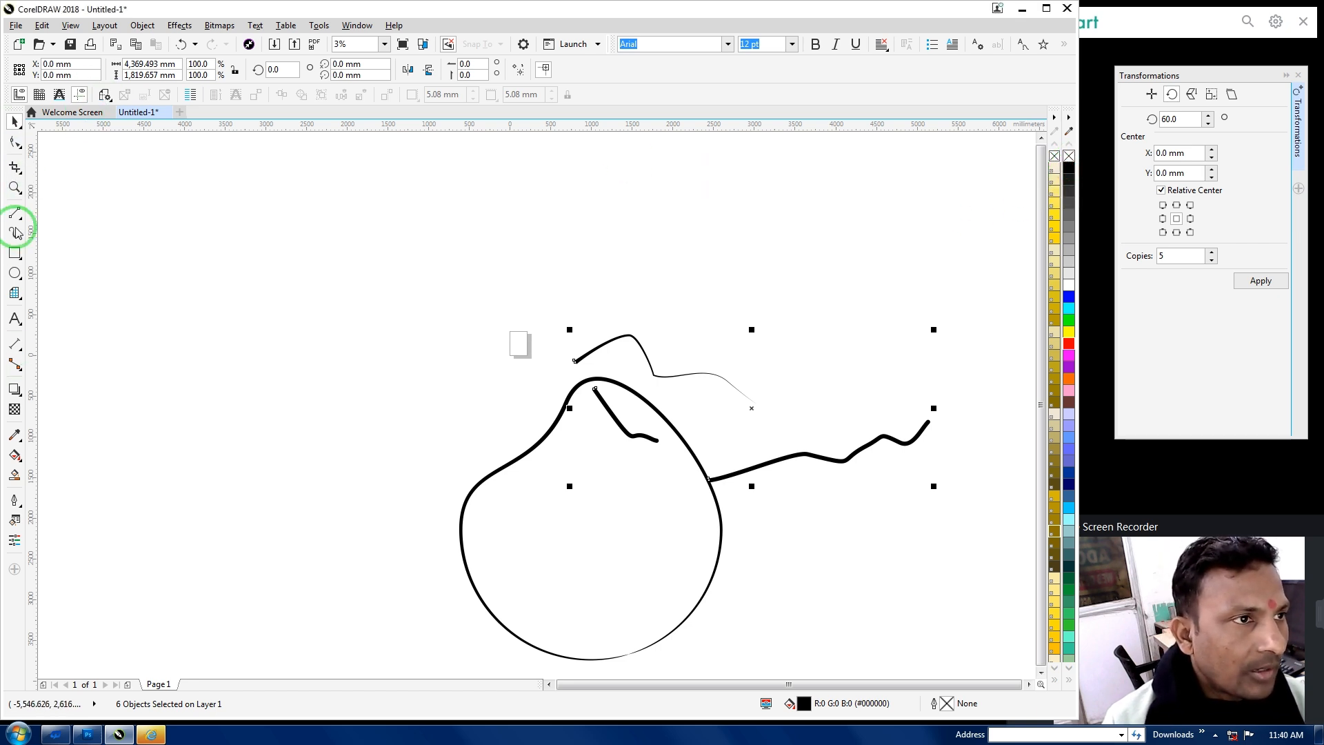
{"action": "right_click", "coordinate": [14, 254]}
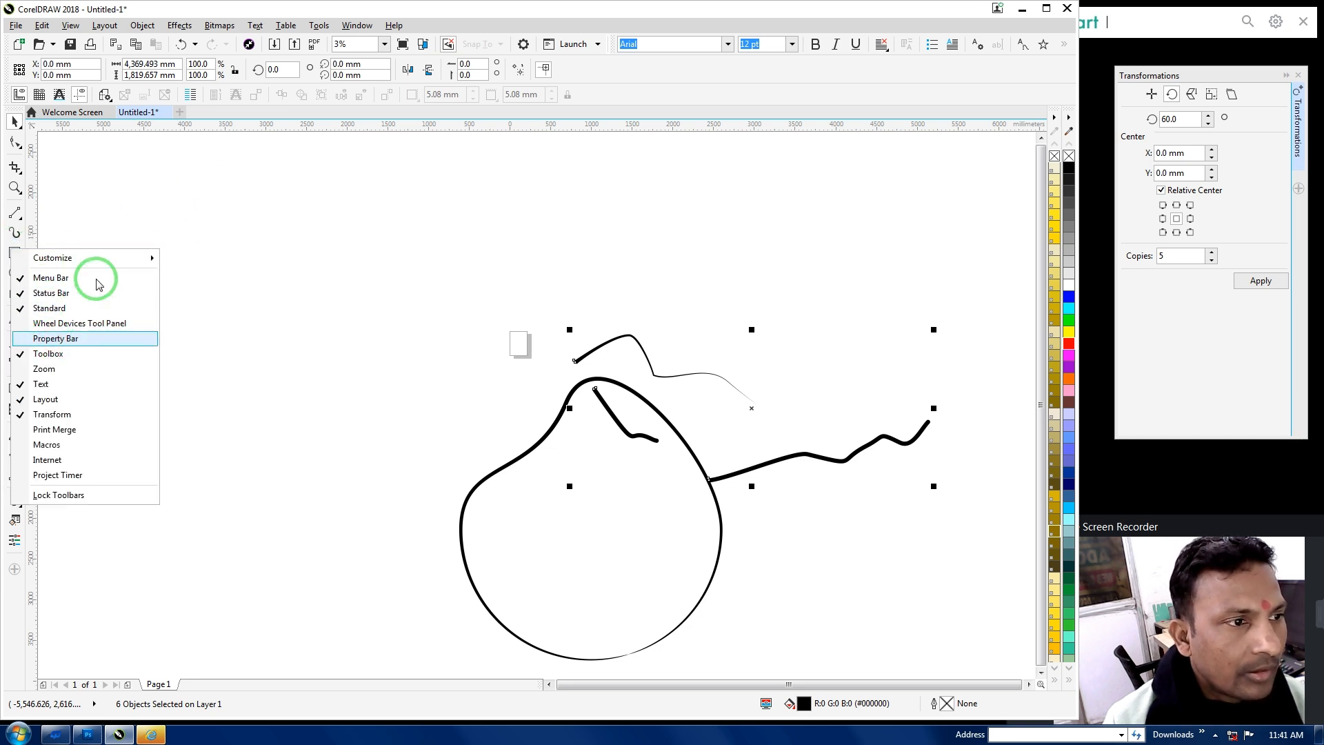
{"action": "left_click", "coordinate": [71, 342]}
{"action": "left_click_drag", "start_coordinate": [310, 168], "coordinate": [139, 88]}
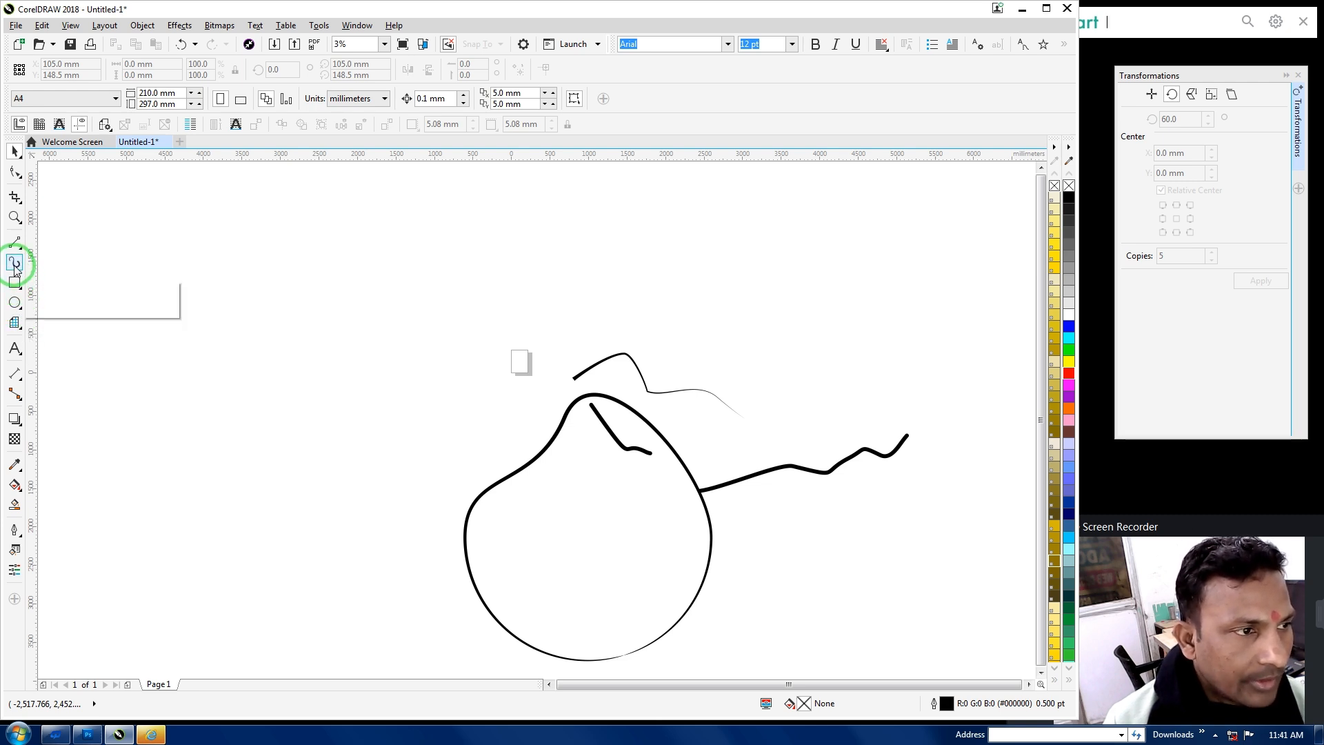
{"action": "left_click", "coordinate": [14, 242]}
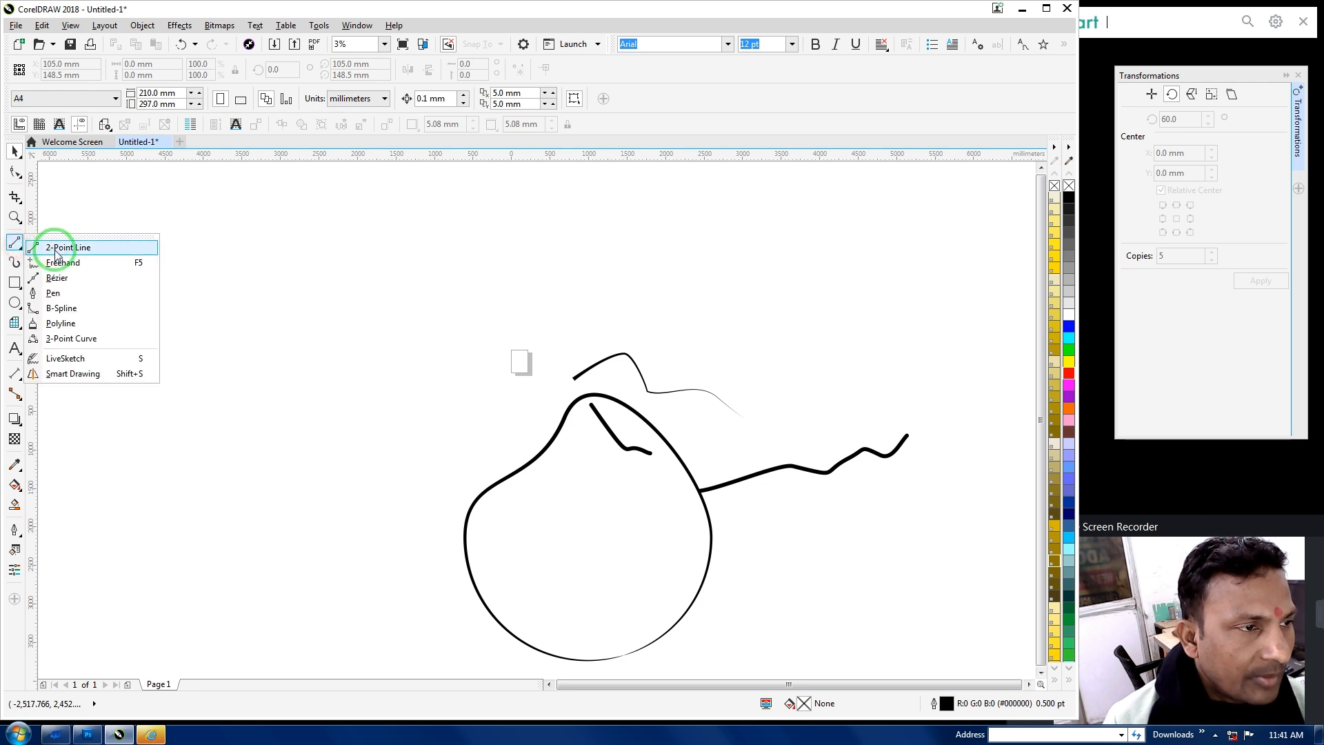
{"action": "left_click", "coordinate": [20, 293]}
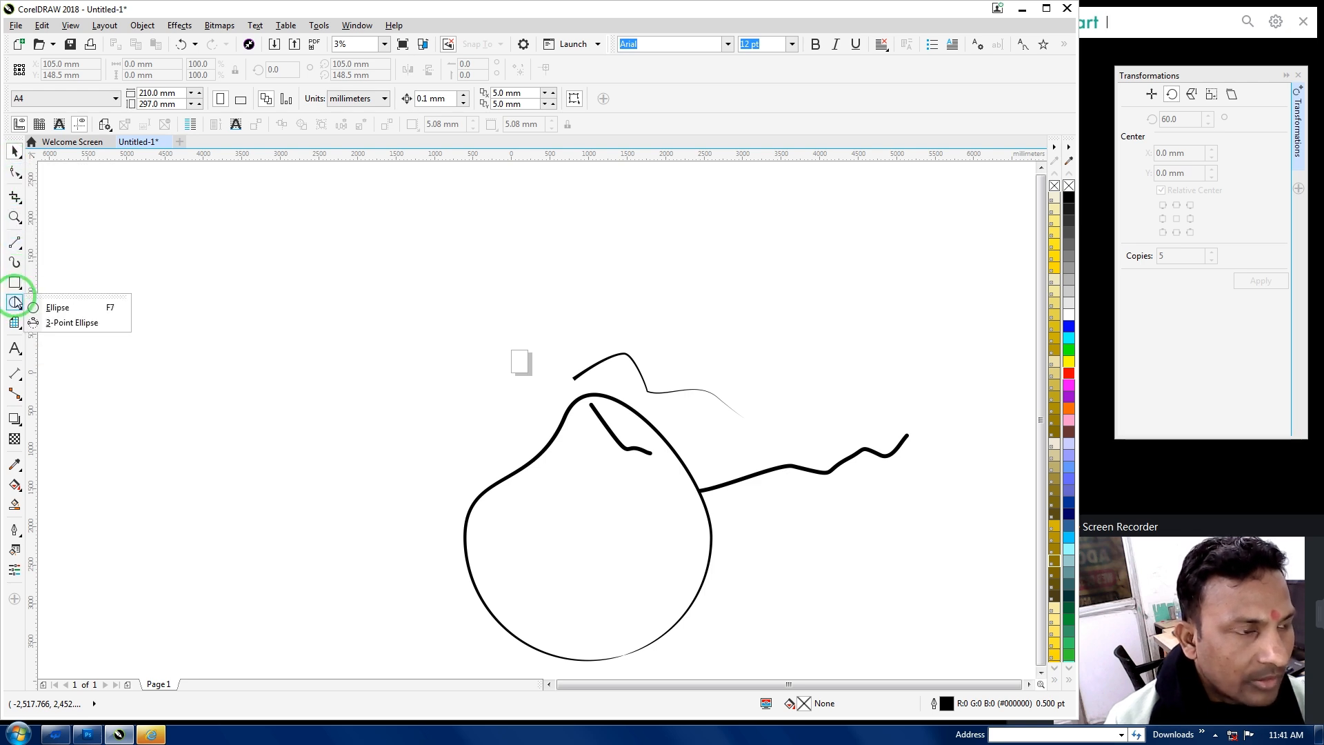
{"action": "mouse_move", "coordinate": [9, 292]}
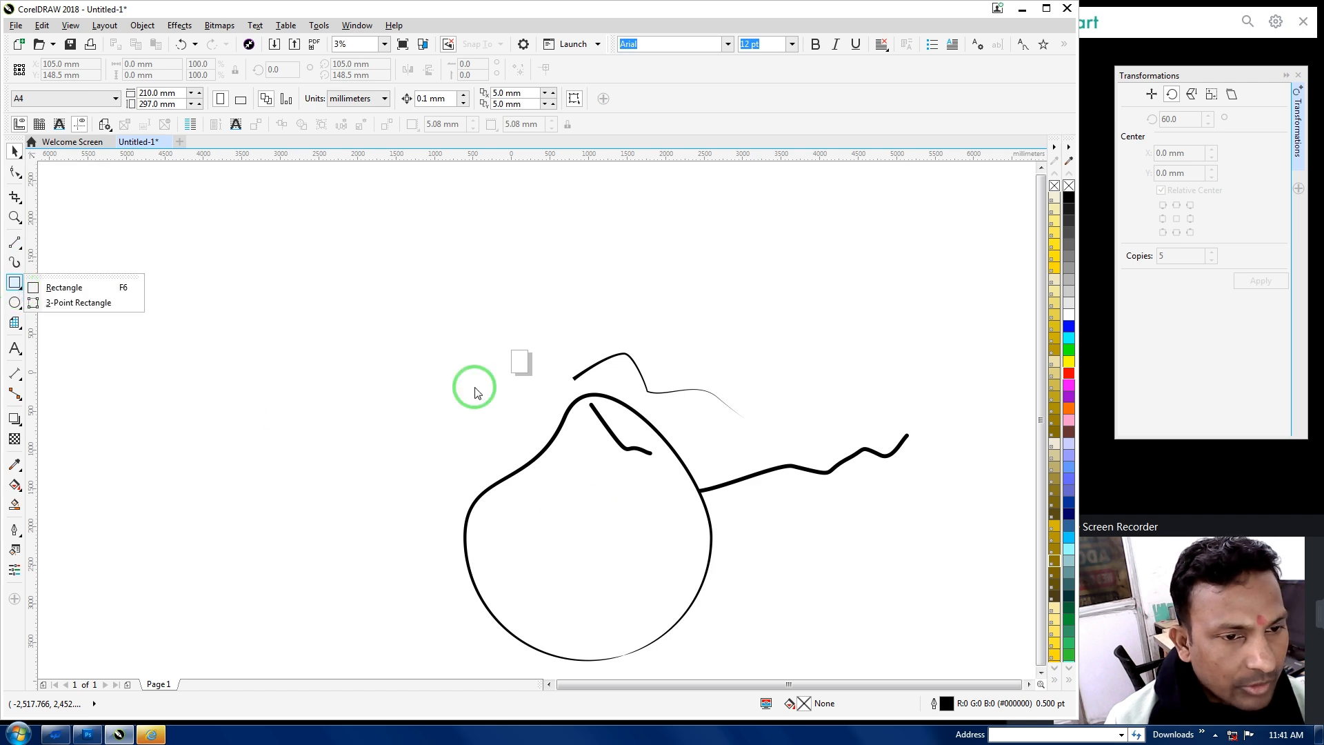
Select the reshaped circle together with all the brush strokes around it and delete them
{"action": "left_click", "coordinate": [16, 150]}
{"action": "mouse_move", "coordinate": [308, 261]}
{"action": "left_mouse_down"}
{"action": "mouse_move", "coordinate": [641, 576]}
{"action": "mouse_move", "coordinate": [898, 611]}
{"action": "mouse_move", "coordinate": [938, 671]}
{"action": "mouse_move", "coordinate": [960, 620]}
{"action": "left_mouse_up"}
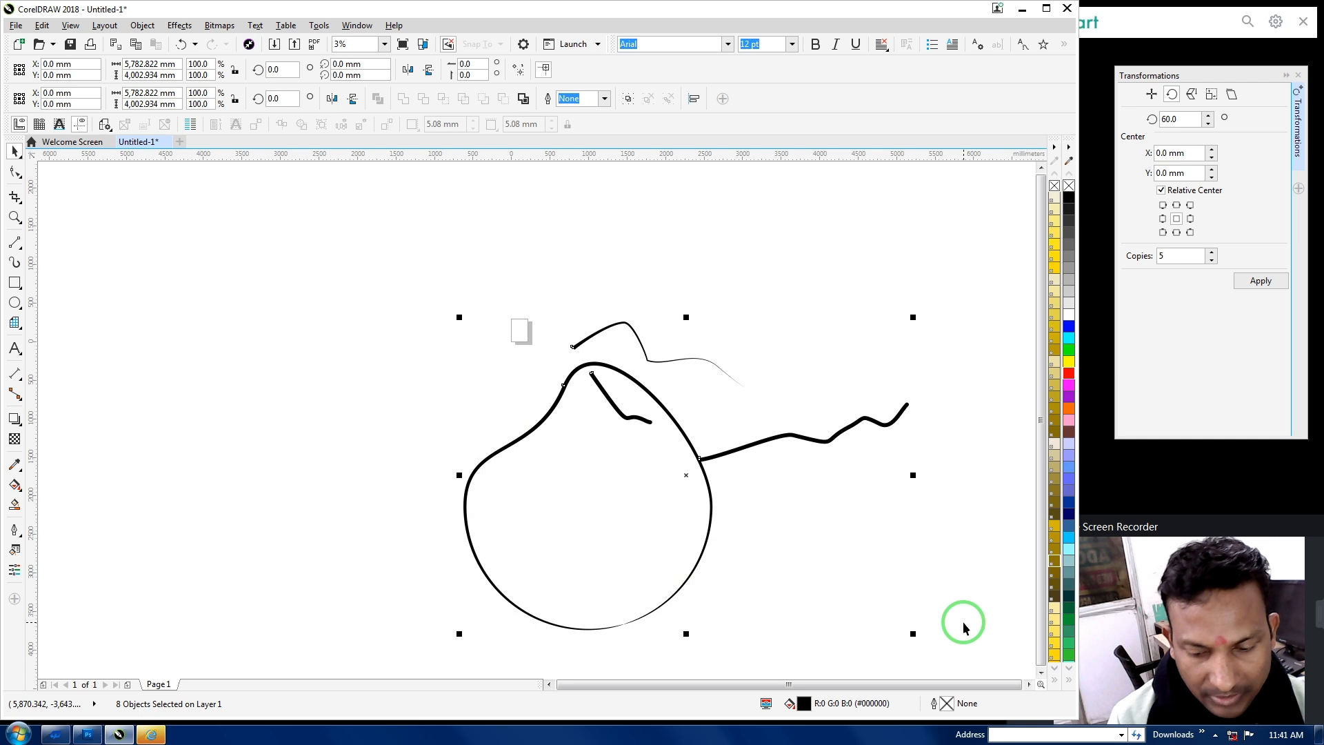
{"action": "key", "text": "Delete"}
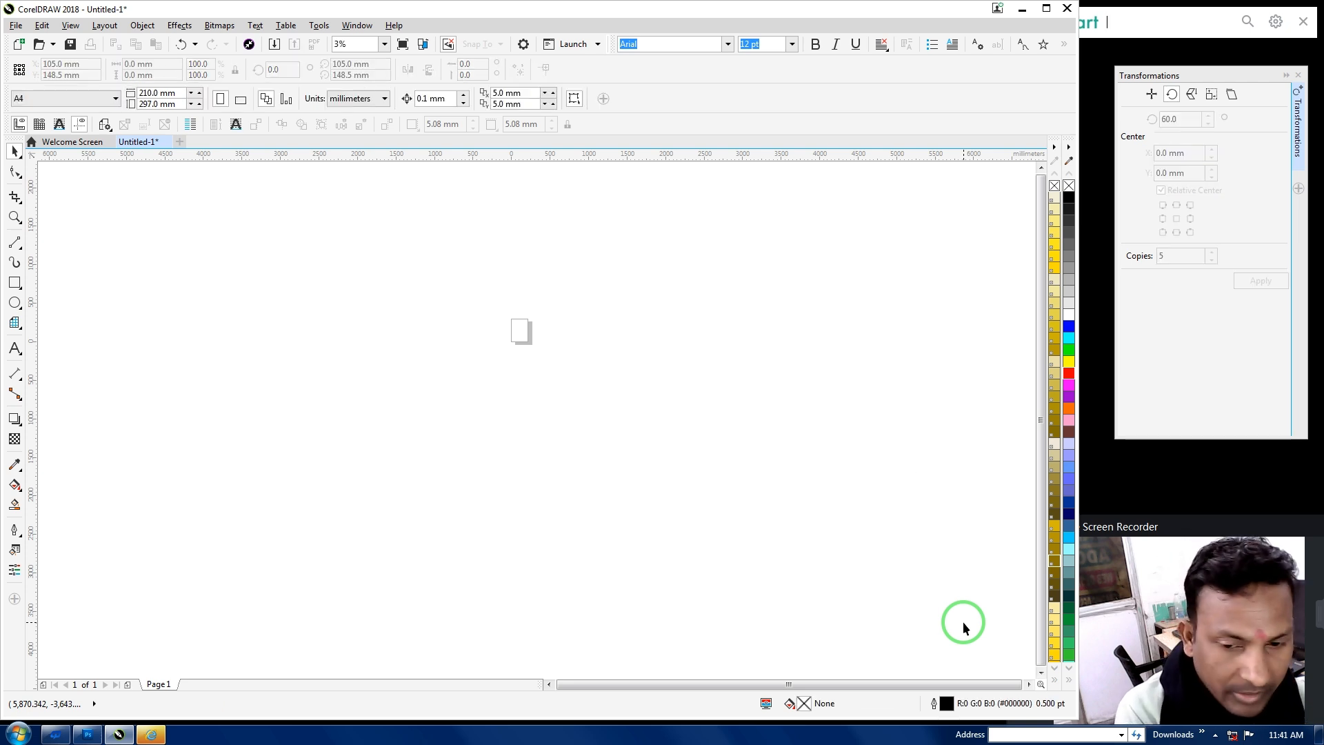